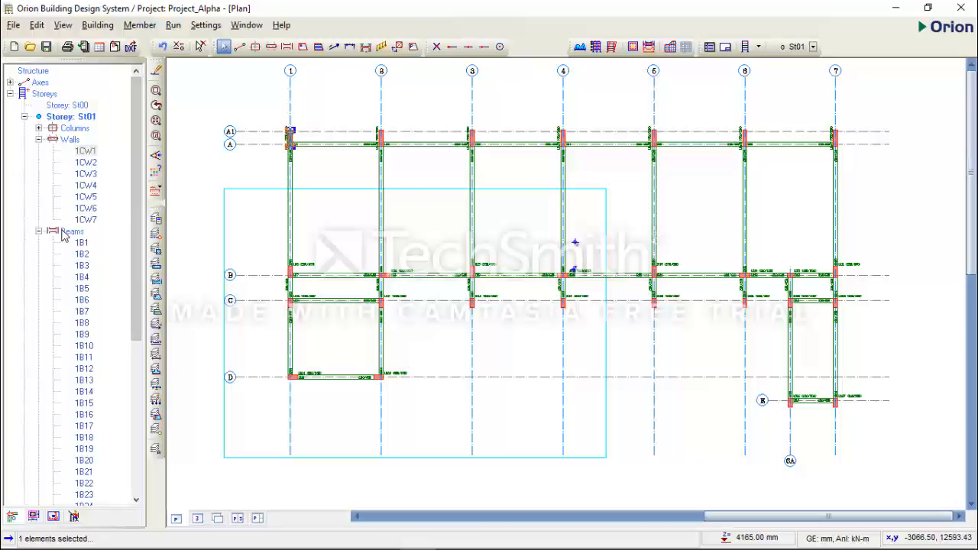
- Collapse the Walls and Beams lists of storey St01 in the structure tree and expand its Columns list
{"action": "left_click", "coordinate": [39, 140]}
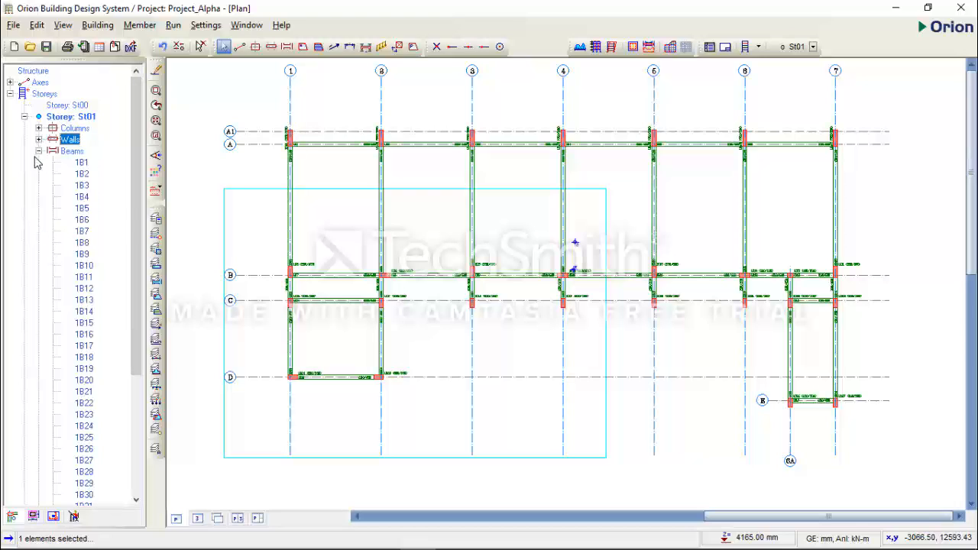
{"action": "left_click", "coordinate": [39, 152]}
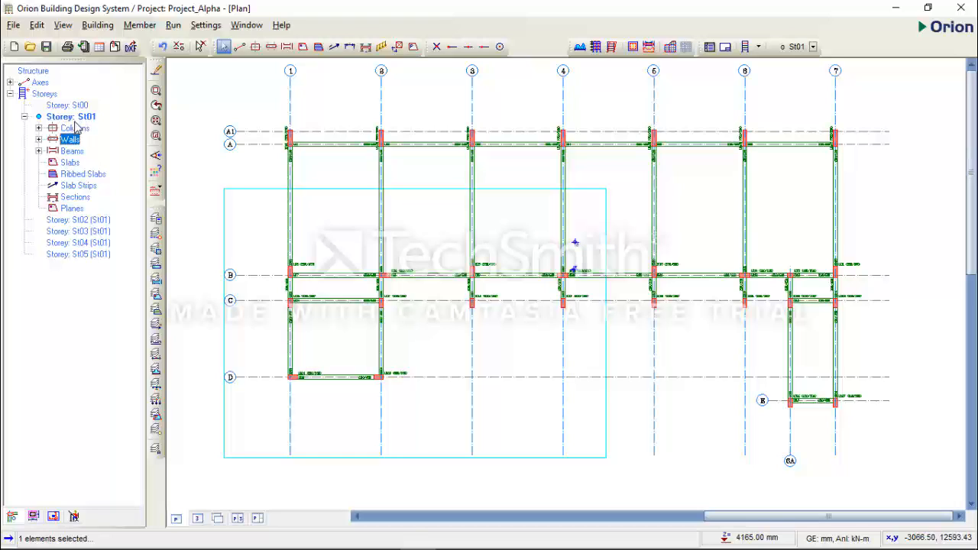
{"action": "left_click", "coordinate": [39, 129]}
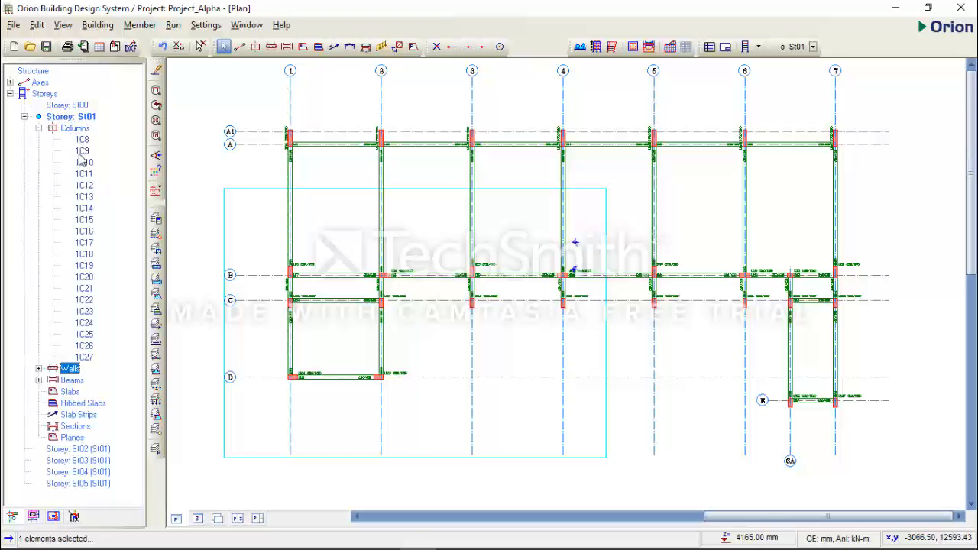
- Locate storey St01 columns in the plan by selecting them one by one from the Columns list, including 1C8, 1C12, 1C14, 1C21 and 1C23
{"action": "left_click", "coordinate": [84, 185]}
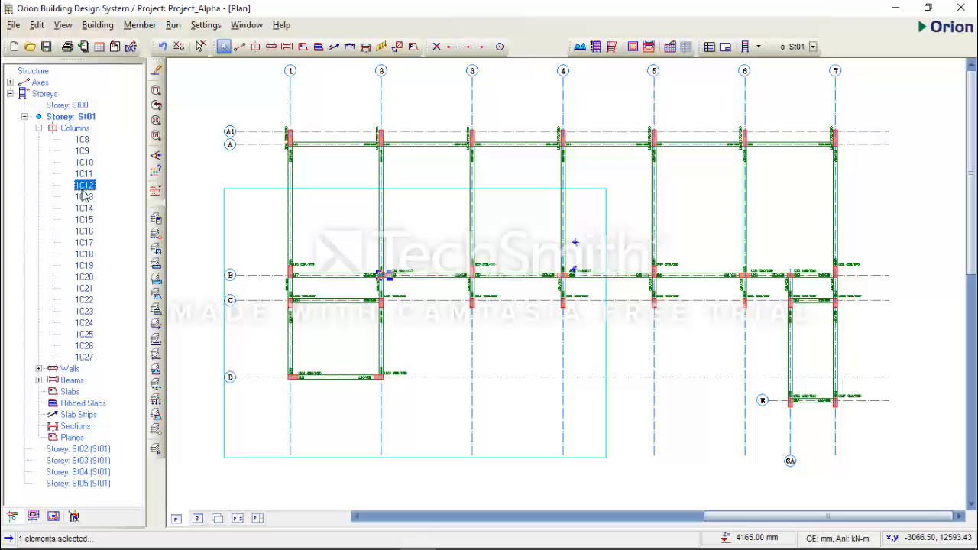
{"action": "left_click", "coordinate": [88, 151]}
{"action": "left_click", "coordinate": [82, 176]}
{"action": "left_click", "coordinate": [81, 210]}
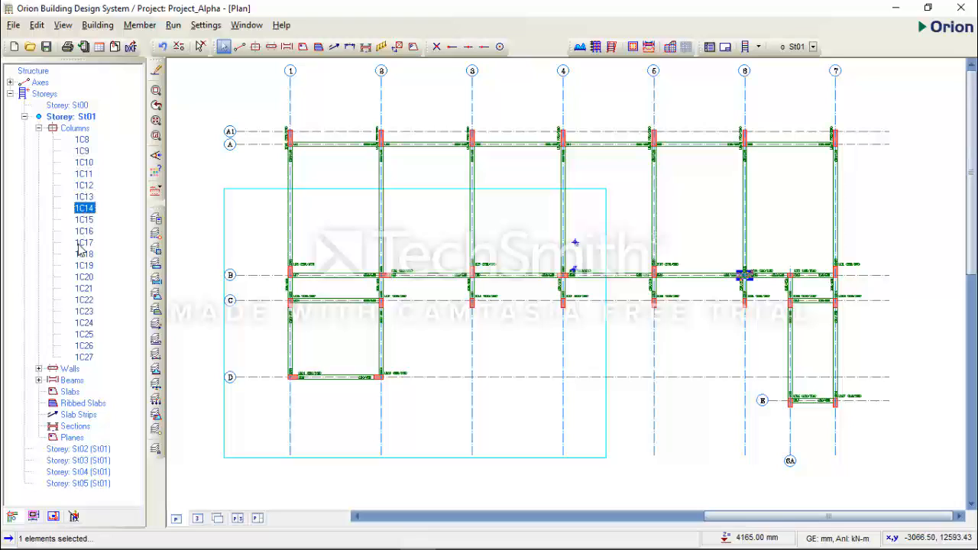
{"action": "left_click", "coordinate": [78, 253]}
{"action": "left_click", "coordinate": [80, 267]}
{"action": "left_click", "coordinate": [79, 309]}
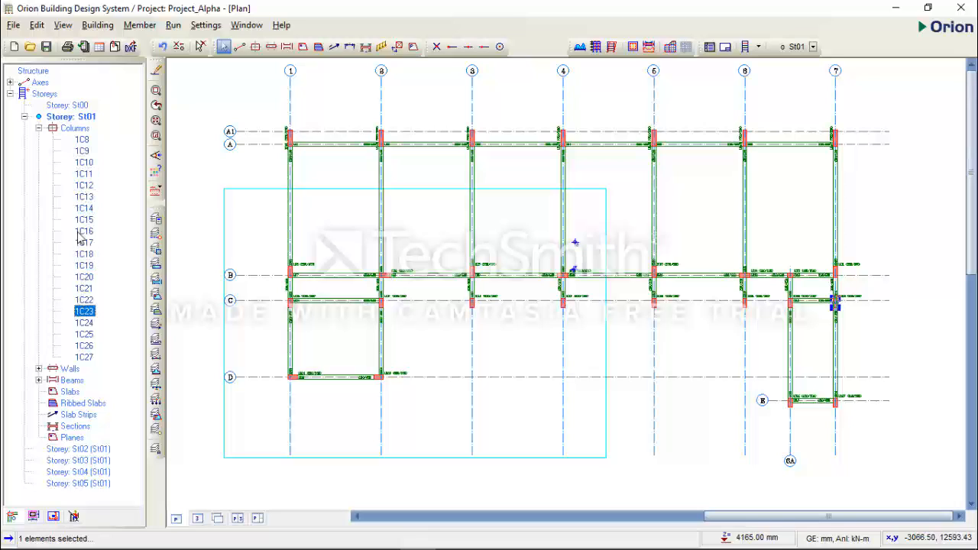
{"action": "left_click", "coordinate": [83, 152]}
{"action": "left_click", "coordinate": [84, 185]}
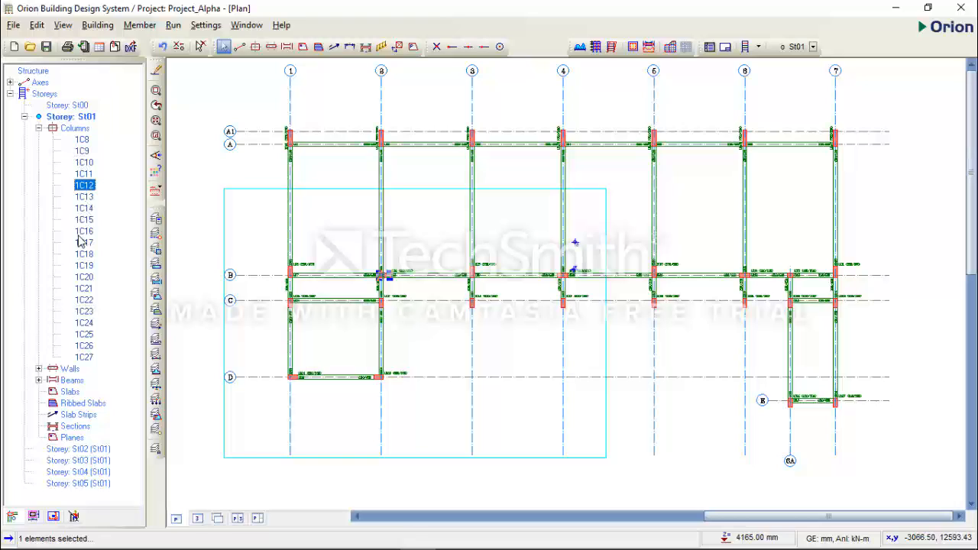
{"action": "left_click", "coordinate": [83, 231]}
{"action": "left_click", "coordinate": [81, 141]}
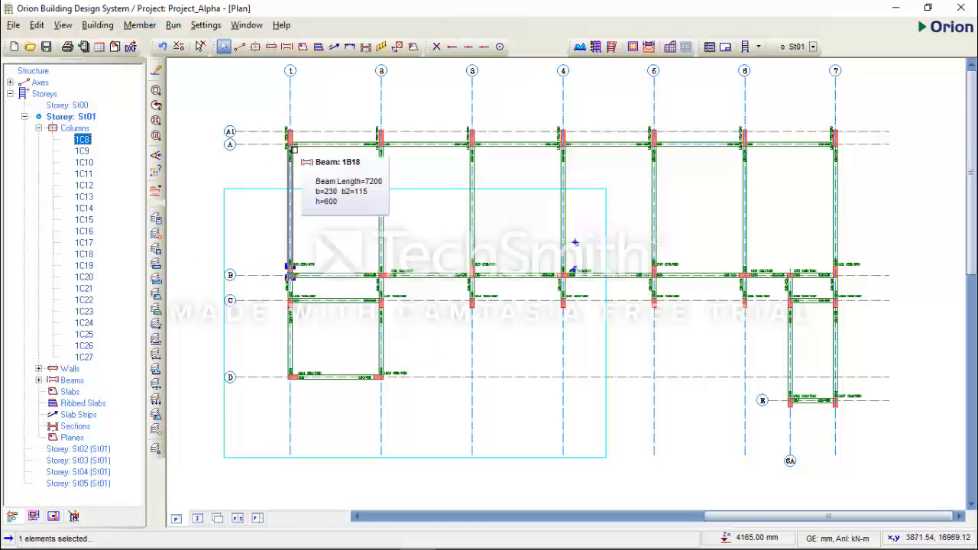
{"action": "left_click", "coordinate": [84, 289]}
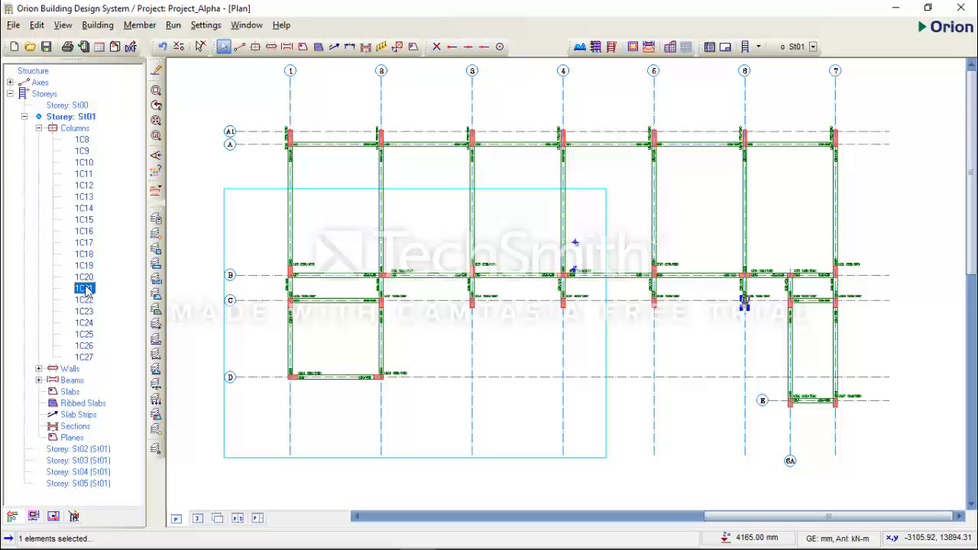
- Locate wall 1CW1 in the plan from the storey's Walls list, leaving the Columns and Walls lists collapsed
{"action": "left_click", "coordinate": [39, 128]}
{"action": "left_click", "coordinate": [39, 140]}
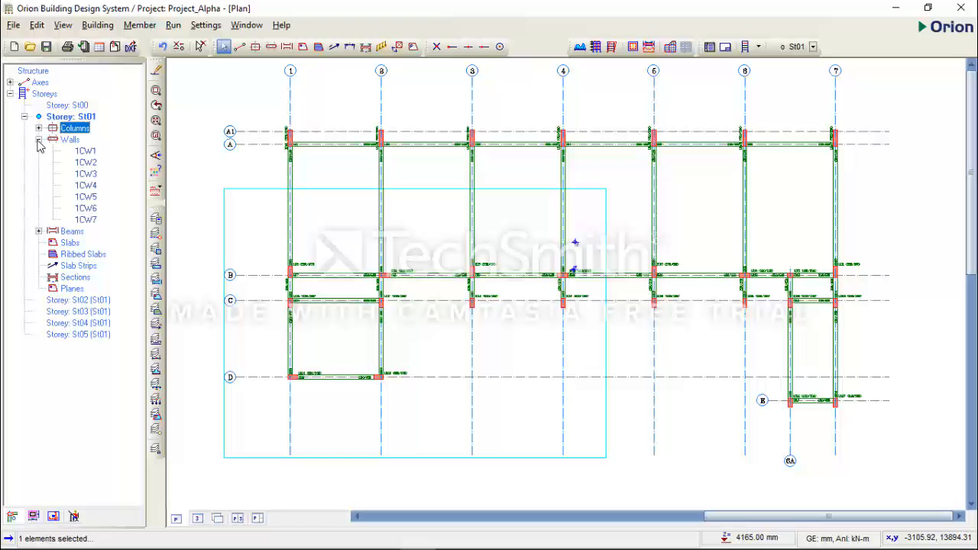
{"action": "left_click", "coordinate": [85, 151]}
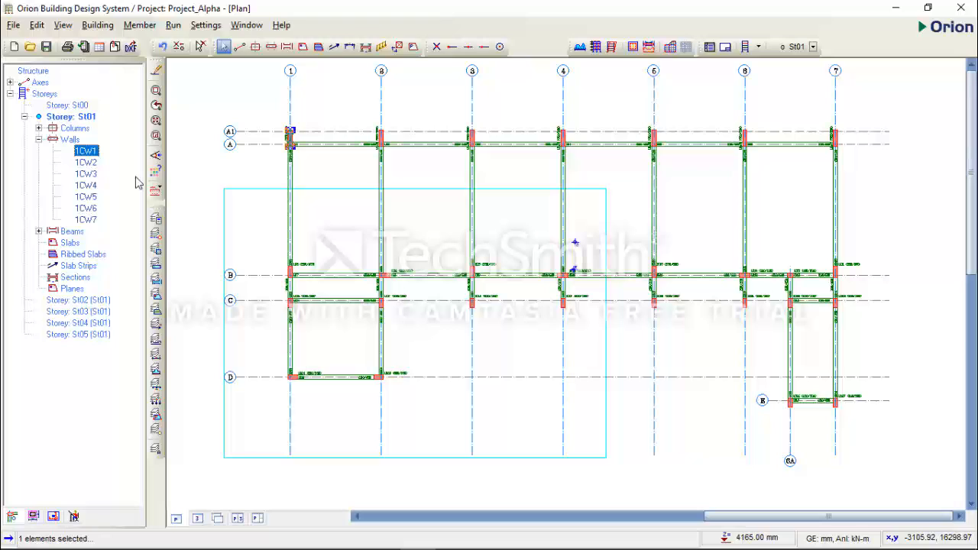
{"action": "left_click", "coordinate": [39, 139]}
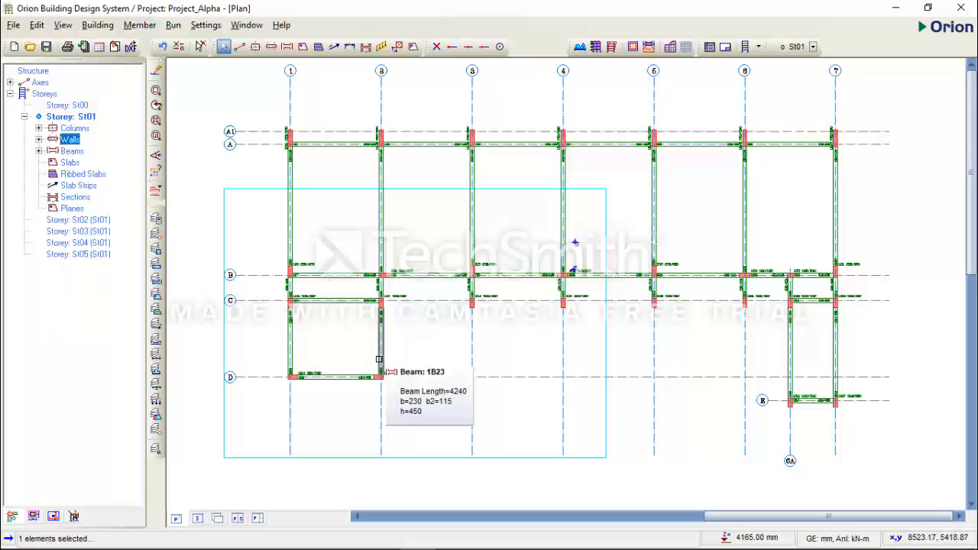
- Open the 3D view of the building frame and save the project
{"action": "mouse_move", "coordinate": [349, 378]}
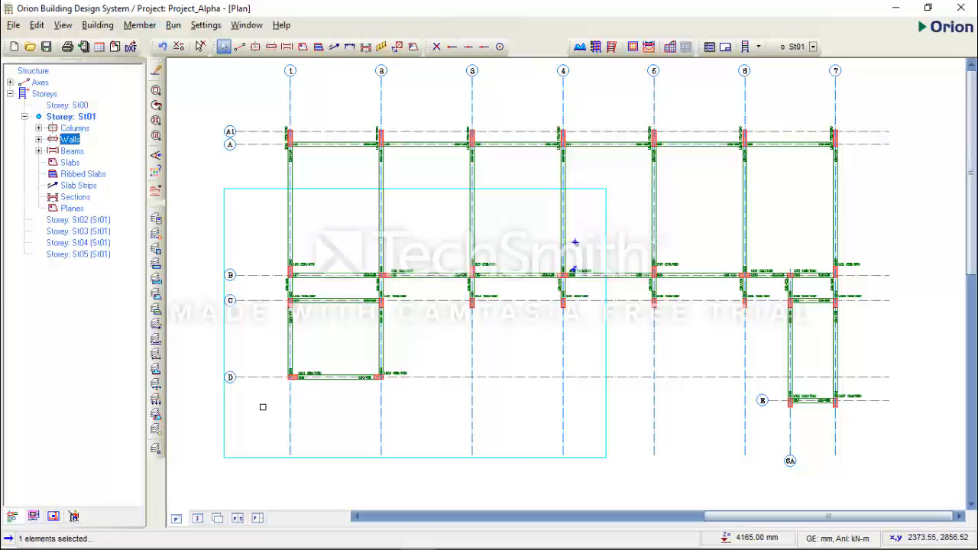
{"action": "left_click", "coordinate": [198, 518]}
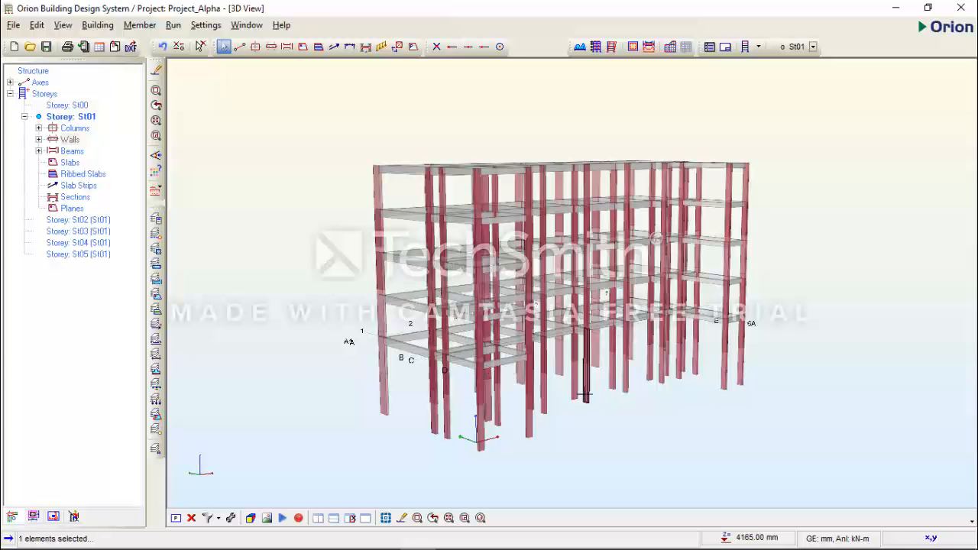
{"action": "left_click_drag", "start_coordinate": [585, 395], "coordinate": [659, 414]}
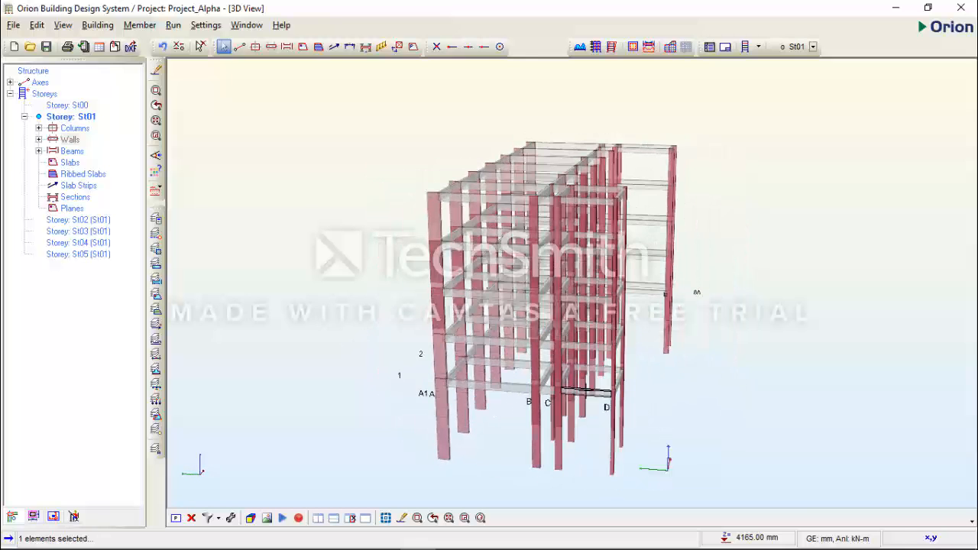
{"action": "key", "text": "ctrl+s"}
- Inspect the 3D frame from several sides, highlighting the first-storey beams around the two stairwells, and close the 3D view
{"action": "left_click", "coordinate": [485, 330]}
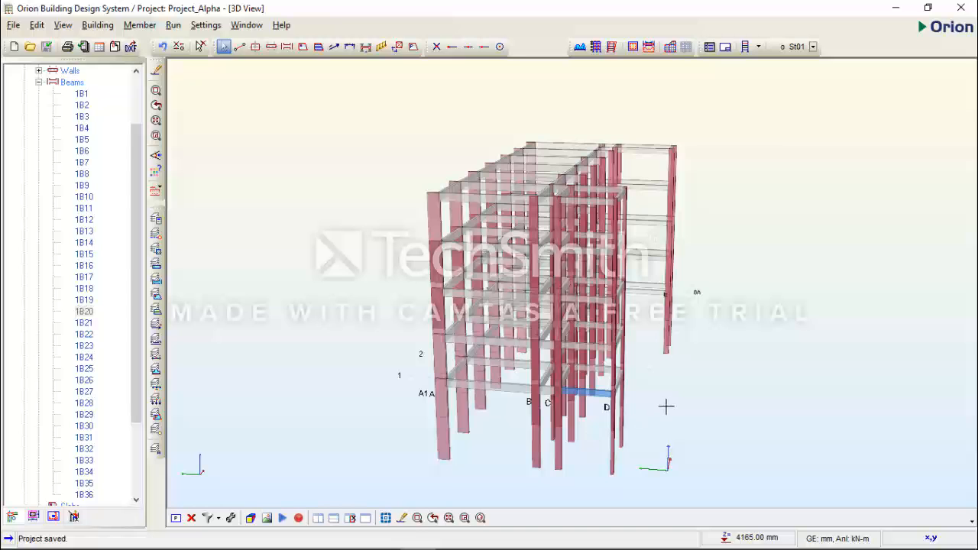
{"action": "middle_click_drag", "start_coordinate": [665, 407], "coordinate": [452, 326]}
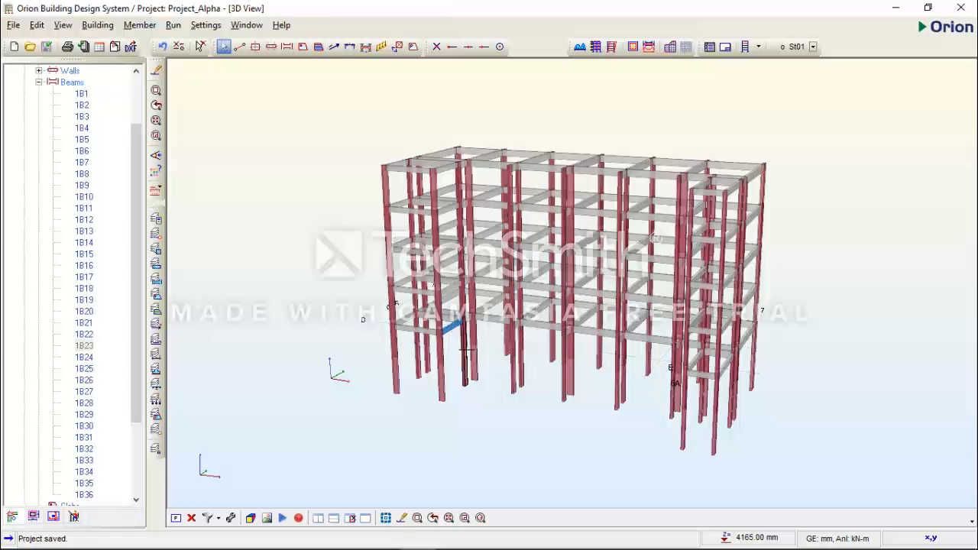
{"action": "middle_click_drag", "start_coordinate": [777, 402], "coordinate": [580, 374]}
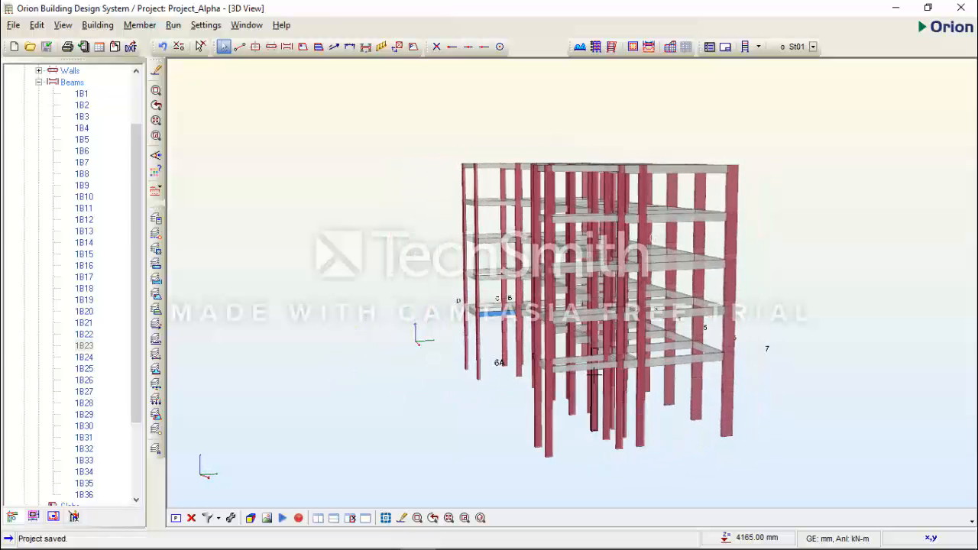
{"action": "middle_click_drag", "start_coordinate": [709, 410], "coordinate": [752, 331]}
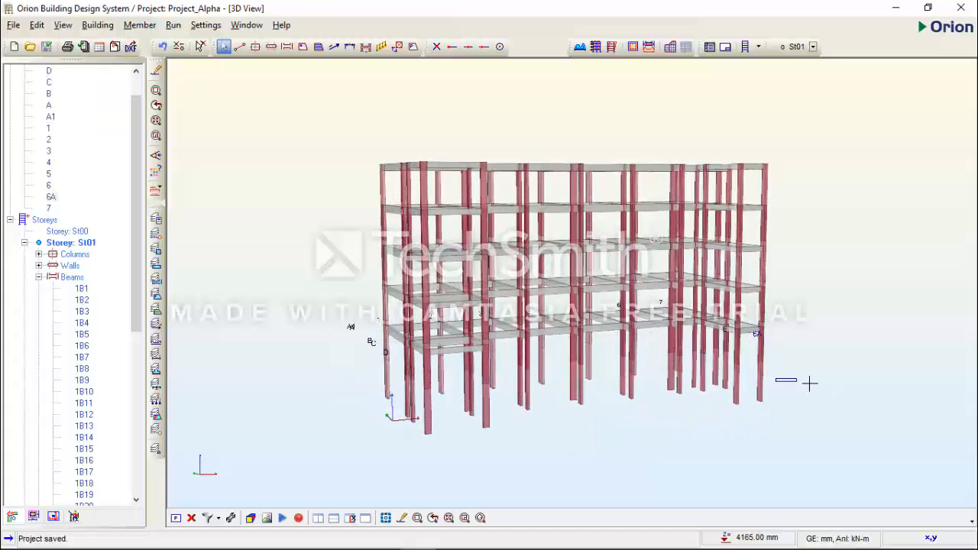
{"action": "middle_click_drag", "start_coordinate": [825, 397], "coordinate": [774, 439]}
{"action": "left_click", "coordinate": [667, 290]}
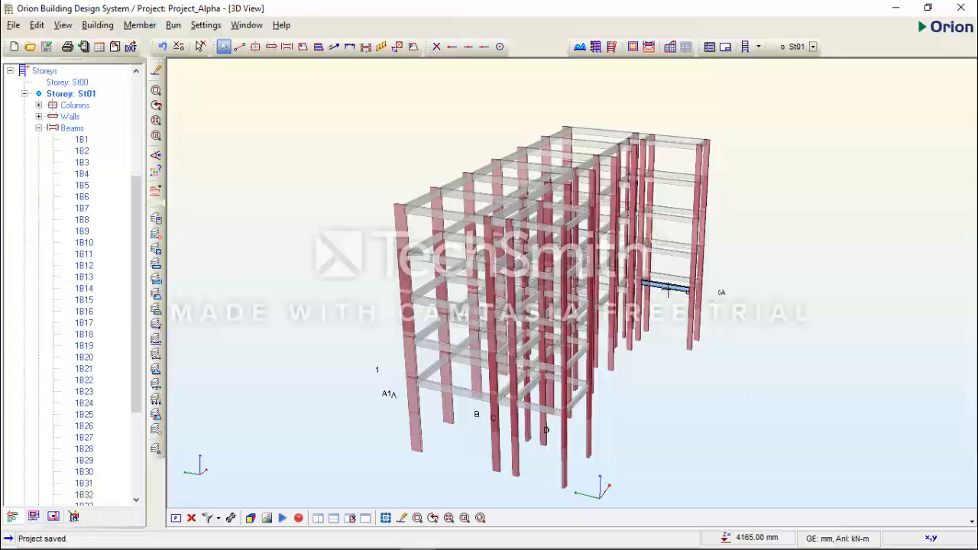
{"action": "left_click", "coordinate": [670, 281]}
{"action": "middle_click_drag", "start_coordinate": [740, 302], "coordinate": [714, 301]}
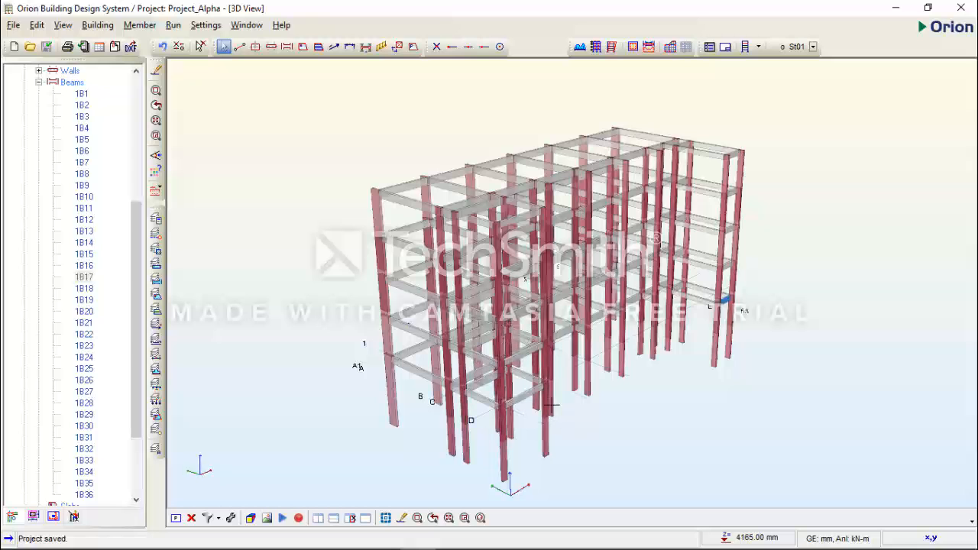
{"action": "middle_click_drag", "start_coordinate": [553, 406], "coordinate": [359, 444]}
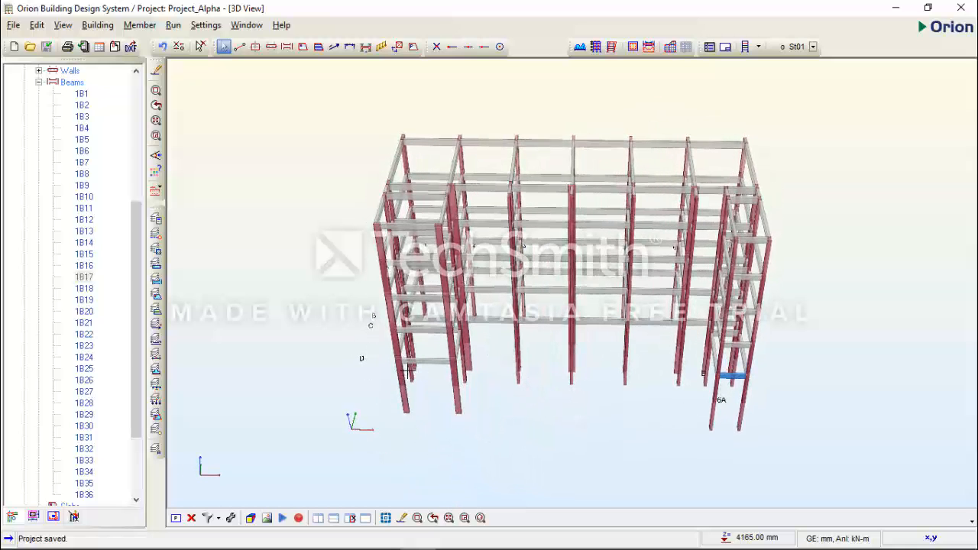
{"action": "left_click", "coordinate": [192, 517]}
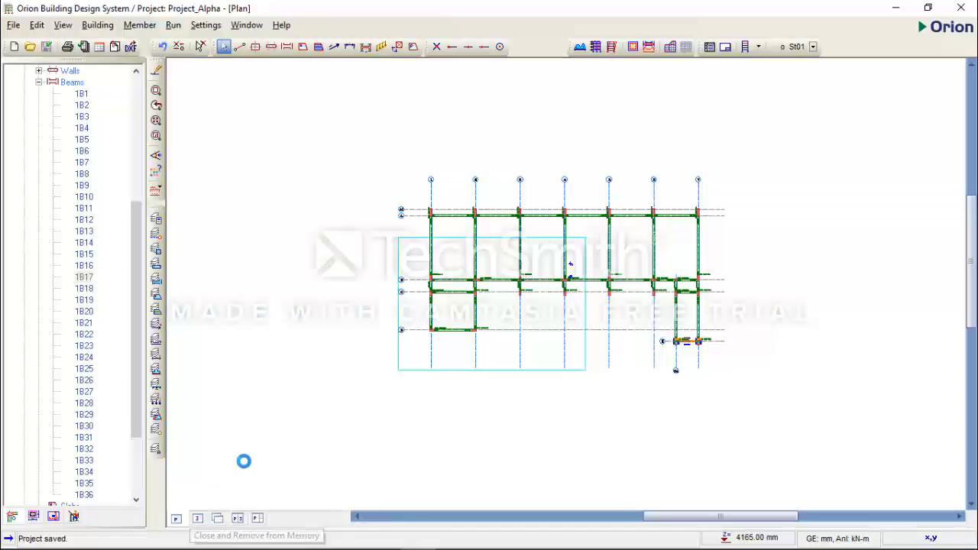
- Select beam 1B16 on axis D between axes 1 and 2 in the storey St01 plan
{"action": "scroll", "coordinate": [489, 306], "scroll_direction": "up", "scroll_amount": 2}
{"action": "middle_click_drag", "start_coordinate": [484, 349], "coordinate": [397, 371]}
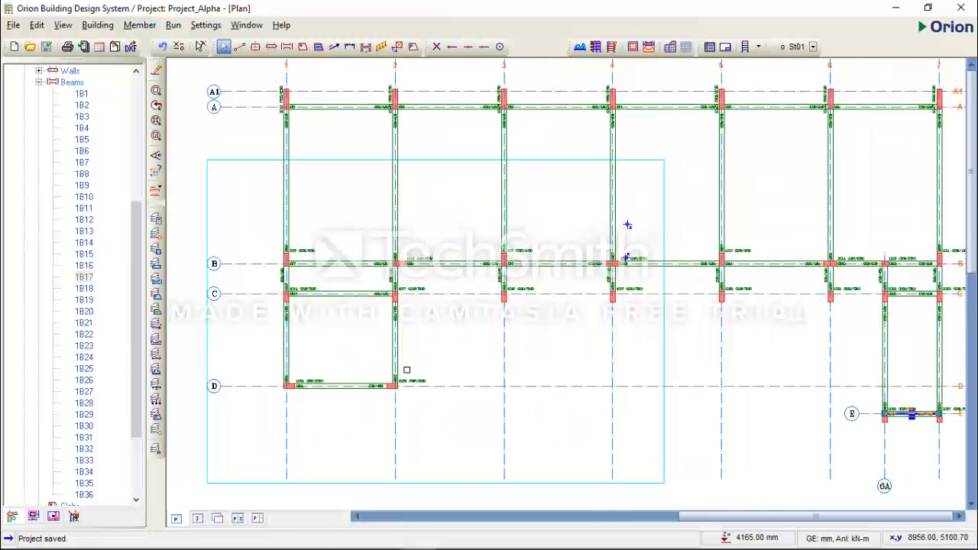
{"action": "scroll", "coordinate": [351, 392], "scroll_direction": "down", "scroll_amount": 1}
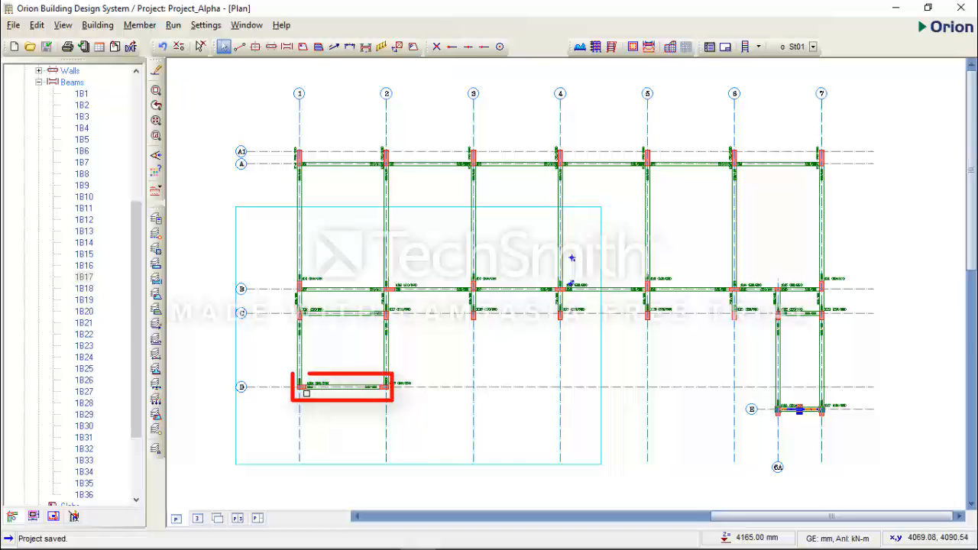
{"action": "scroll", "coordinate": [351, 392], "scroll_direction": "up", "scroll_amount": 3}
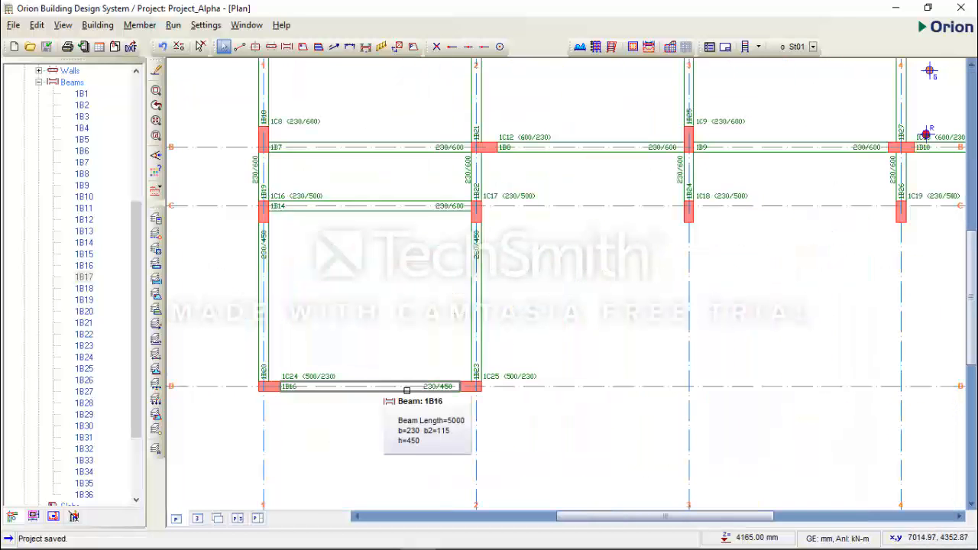
{"action": "left_click", "coordinate": [407, 389]}
- Switch to AutoCAD and examine the stairwell beam on axis D in the 1st Floor GA of 26.dwg
{"action": "left_click", "coordinate": [382, 536]}
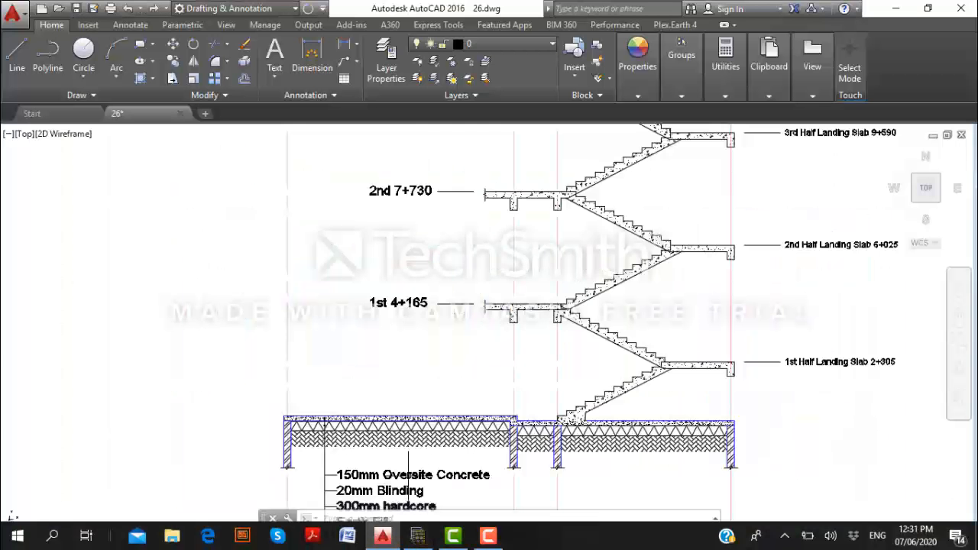
{"action": "scroll", "coordinate": [409, 470], "scroll_direction": "down", "scroll_amount": 6}
{"action": "scroll", "coordinate": [395, 418], "scroll_direction": "up", "scroll_amount": 5}
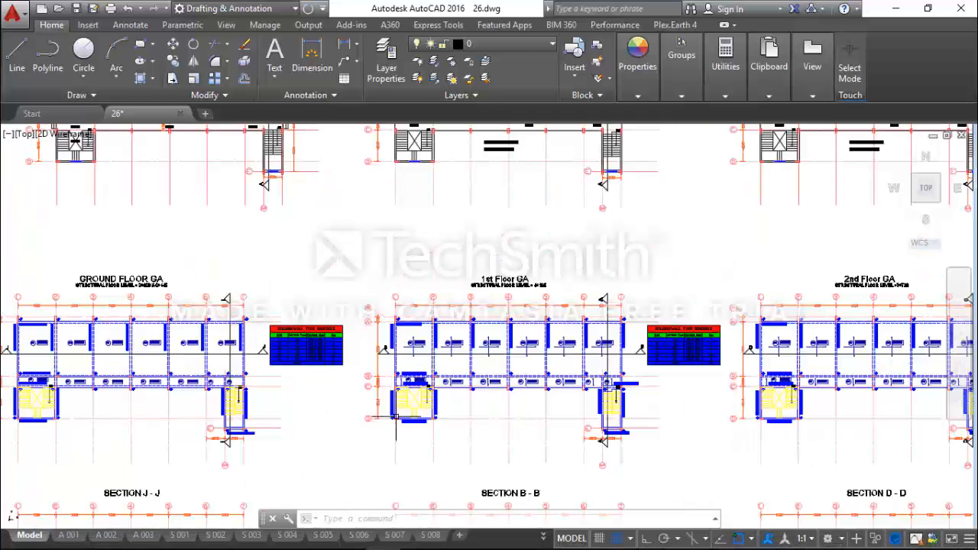
{"action": "scroll", "coordinate": [448, 415], "scroll_direction": "up", "scroll_amount": 2}
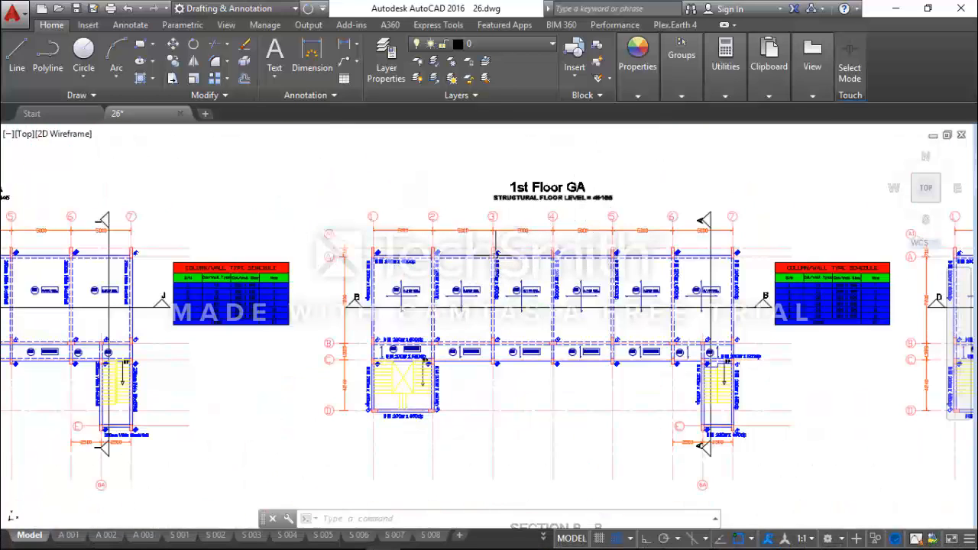
{"action": "scroll", "coordinate": [399, 420], "scroll_direction": "up", "scroll_amount": 4}
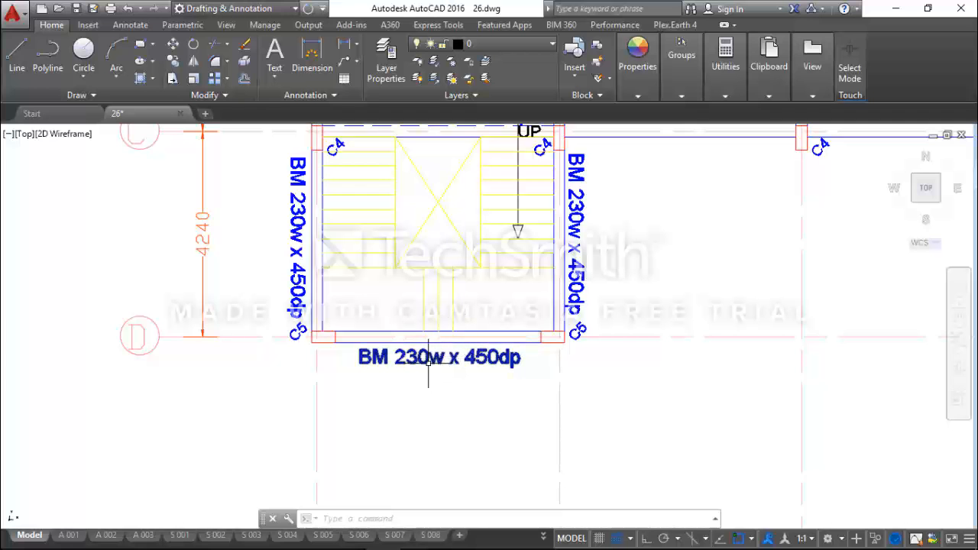
{"action": "scroll", "coordinate": [418, 382], "scroll_direction": "down", "scroll_amount": 5}
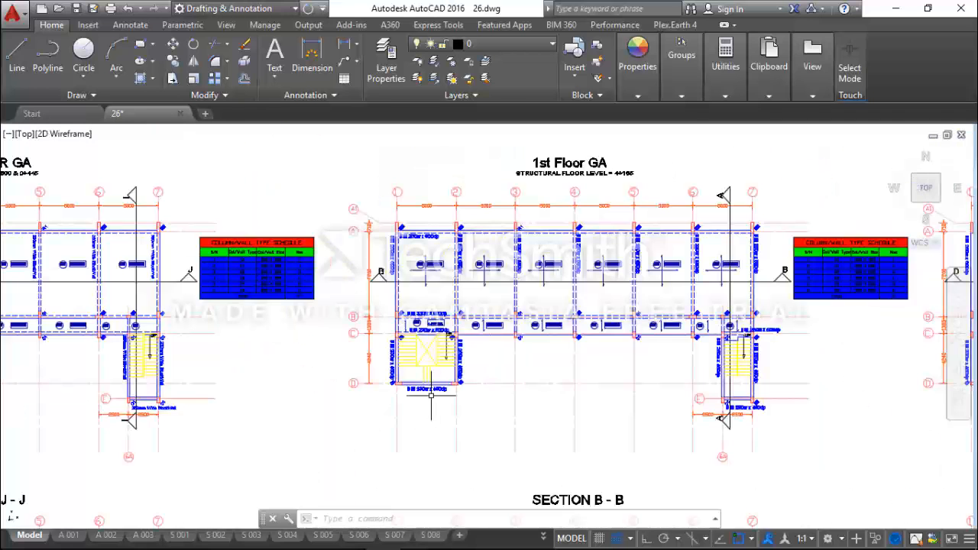
- Find the Section GA for Stair Type 1 and examine its floor and half-landing levels
{"action": "scroll", "coordinate": [303, 405], "scroll_direction": "down", "scroll_amount": 2}
{"action": "scroll", "coordinate": [341, 392], "scroll_direction": "down", "scroll_amount": 4}
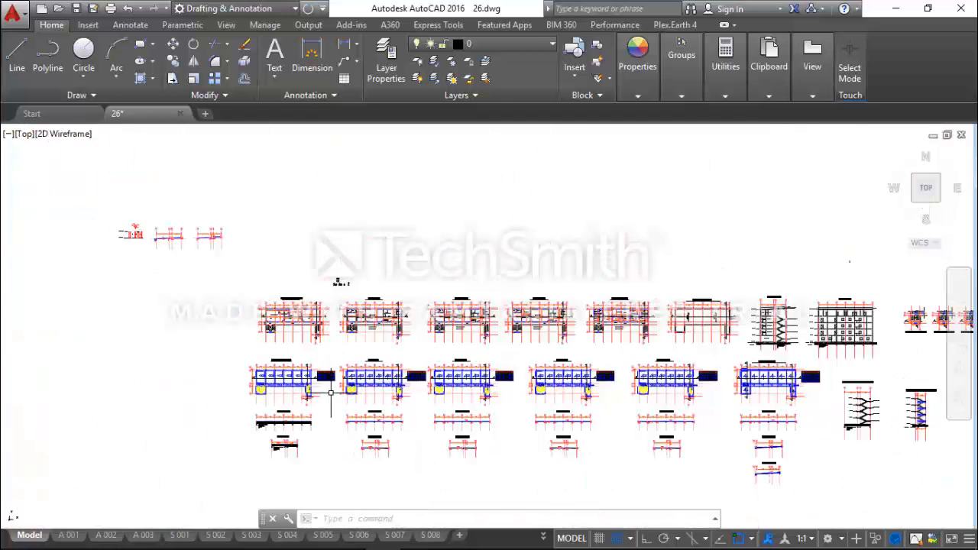
{"action": "middle_click_drag", "start_coordinate": [685, 410], "coordinate": [386, 394]}
{"action": "scroll", "coordinate": [588, 405], "scroll_direction": "up", "scroll_amount": 4}
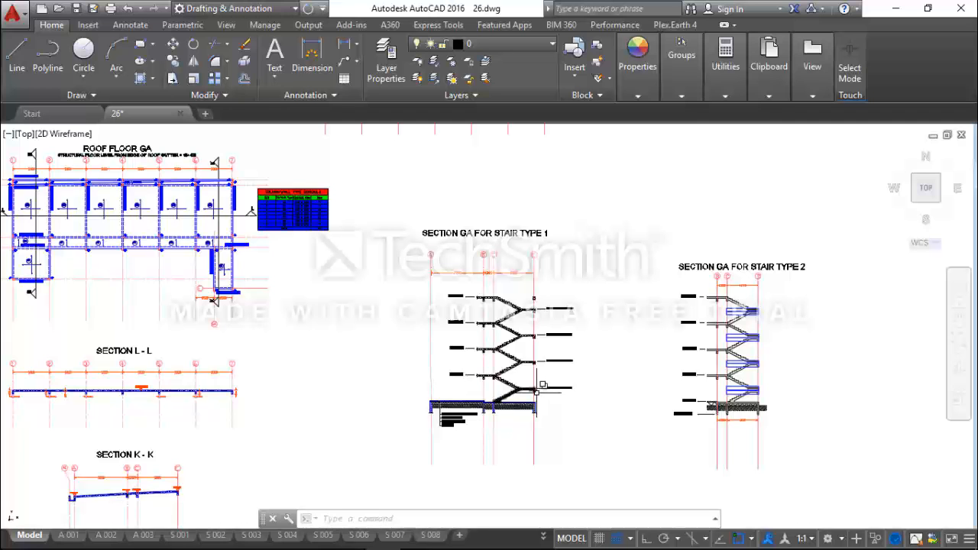
{"action": "scroll", "coordinate": [541, 384], "scroll_direction": "up", "scroll_amount": 4}
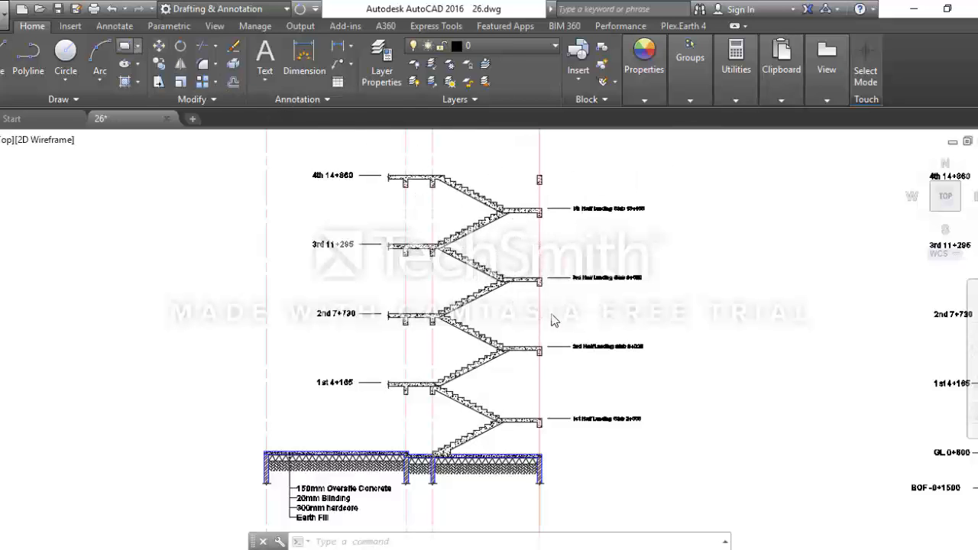
{"action": "left_click", "coordinate": [123, 47]}
{"action": "left_click", "coordinate": [562, 373]}
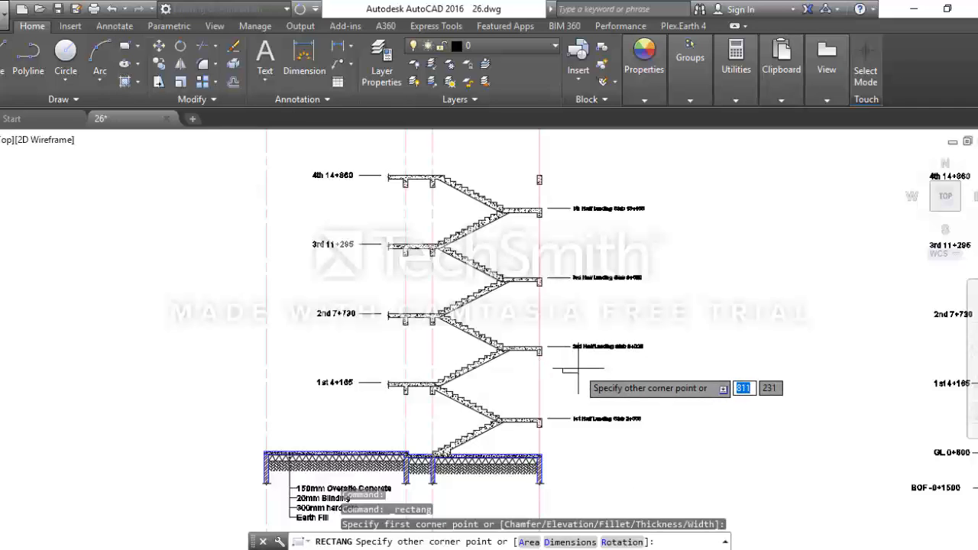
{"action": "type", "text": "d"}
{"action": "key", "text": "Return"}
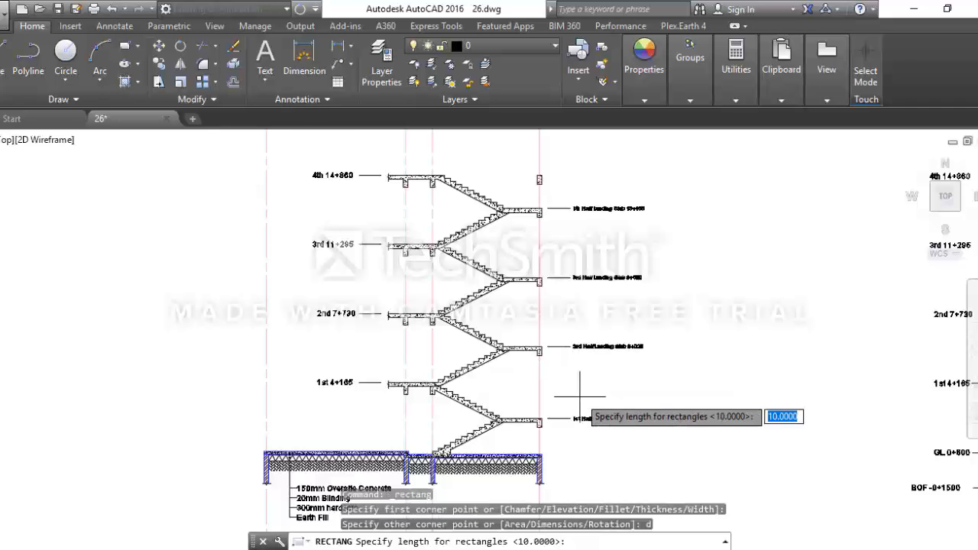
{"action": "left_click", "coordinate": [575, 374]}
{"action": "key", "text": "Escape"}
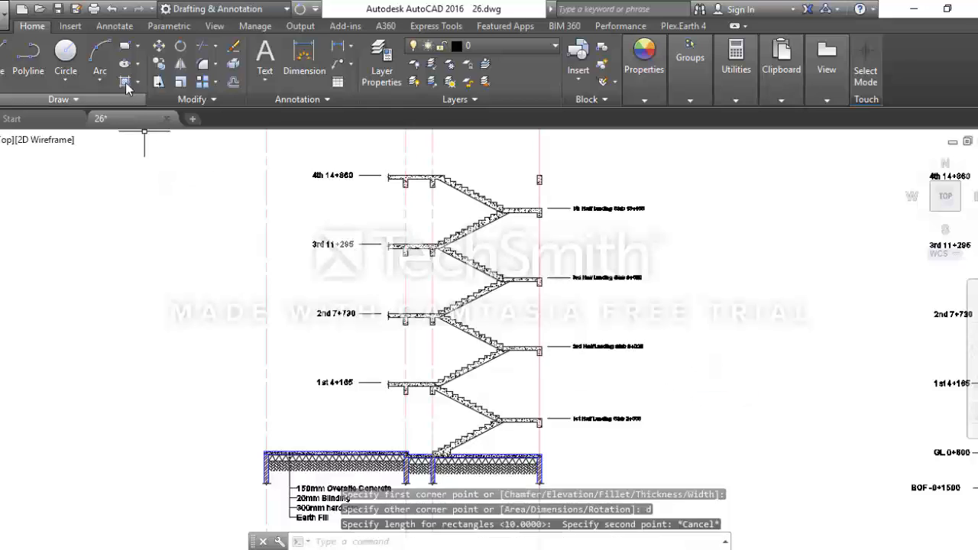
- Draw a 230 by 450 rectangle outside axis E of the Stair Type 1 section, between the 1st and 2nd half landings
{"action": "left_click", "coordinate": [124, 47]}
{"action": "left_click", "coordinate": [575, 369]}
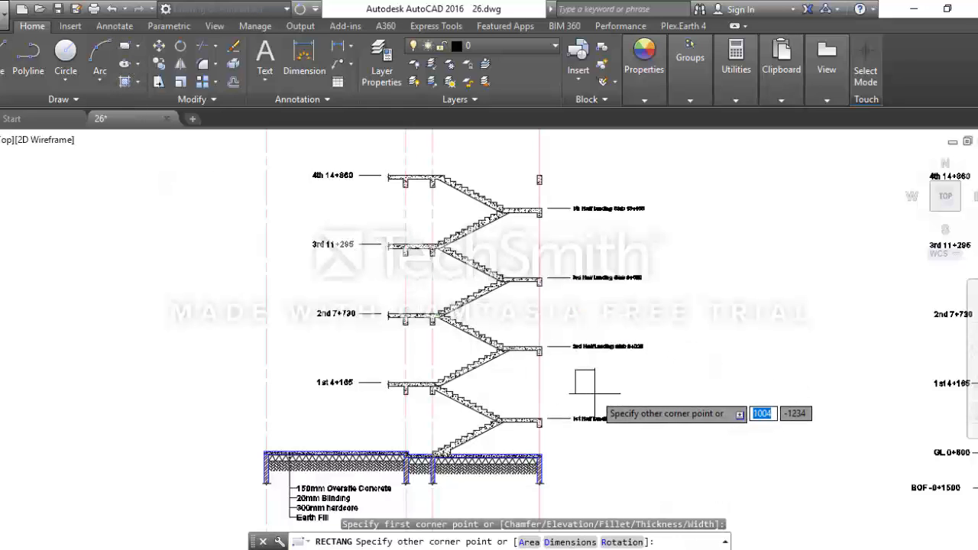
{"action": "type", "text": "d"}
{"action": "key", "text": "Return"}
{"action": "type", "text": "23"}
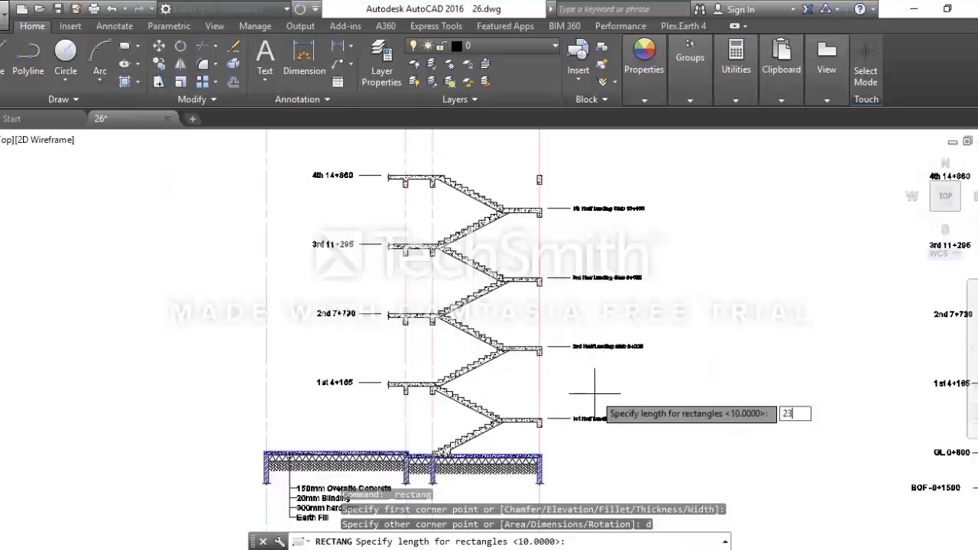
{"action": "type", "text": "0"}
{"action": "key", "text": "Return"}
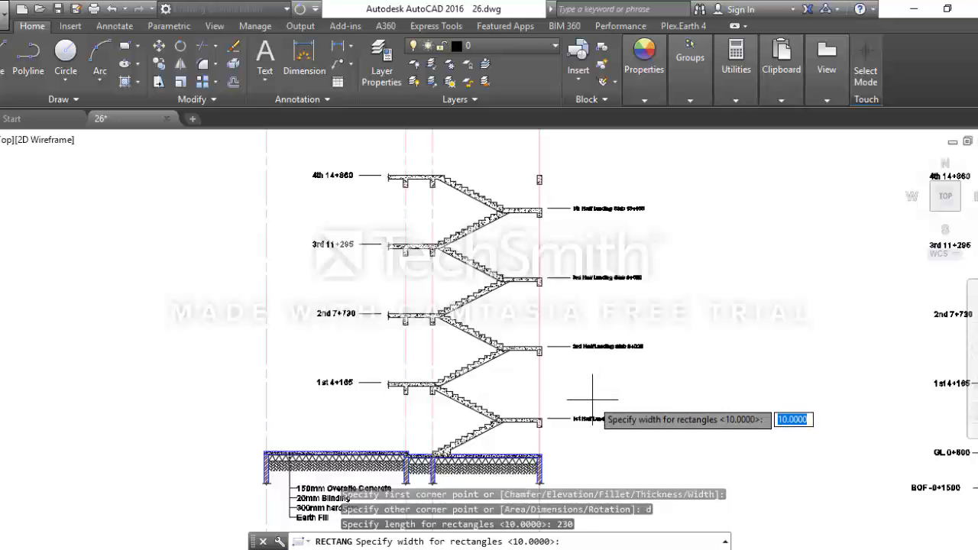
{"action": "type", "text": "45"}
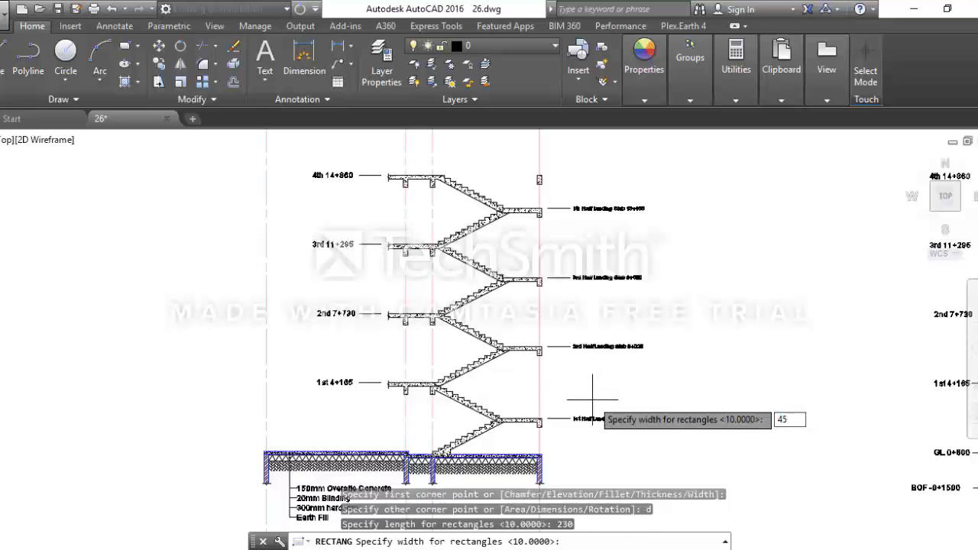
{"action": "type", "text": "0"}
{"action": "key", "text": "Return"}
{"action": "left_click", "coordinate": [590, 400]}
- Copy the 230 by 450 rectangle to a free spot closer to axis E, between the two half-landing levels
{"action": "scroll", "coordinate": [582, 384], "scroll_direction": "up", "scroll_amount": 5}
{"action": "left_click", "coordinate": [582, 380]}
{"action": "left_click", "coordinate": [532, 336]}
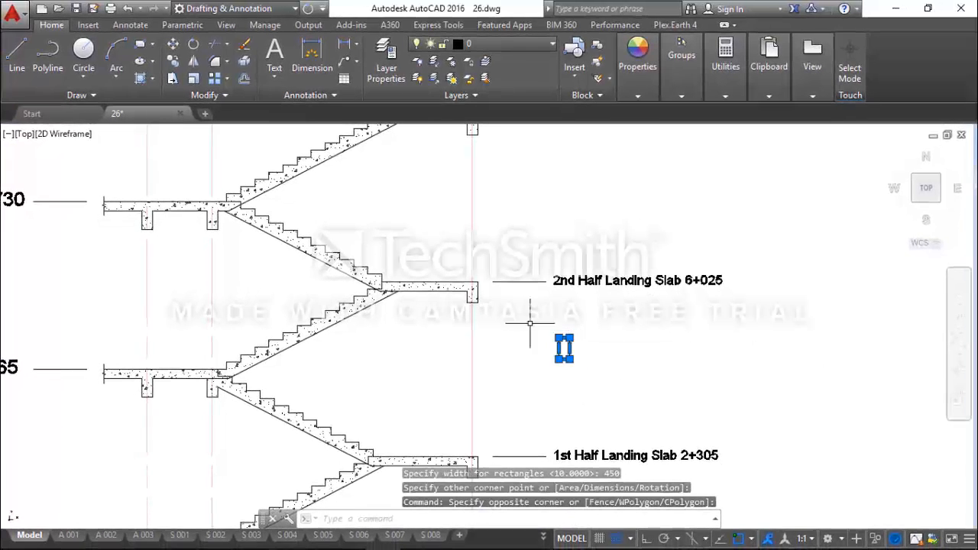
{"action": "left_click", "coordinate": [174, 61]}
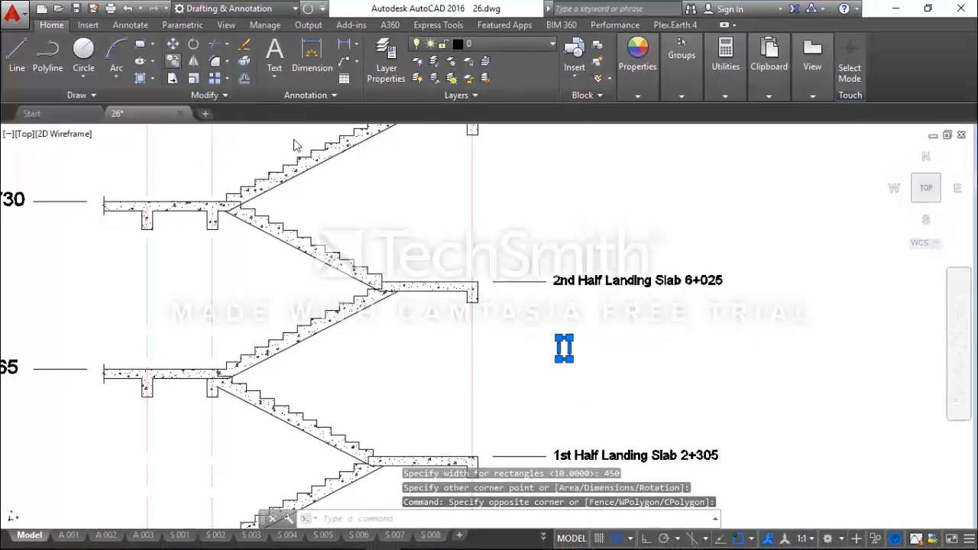
{"action": "left_click", "coordinate": [563, 348]}
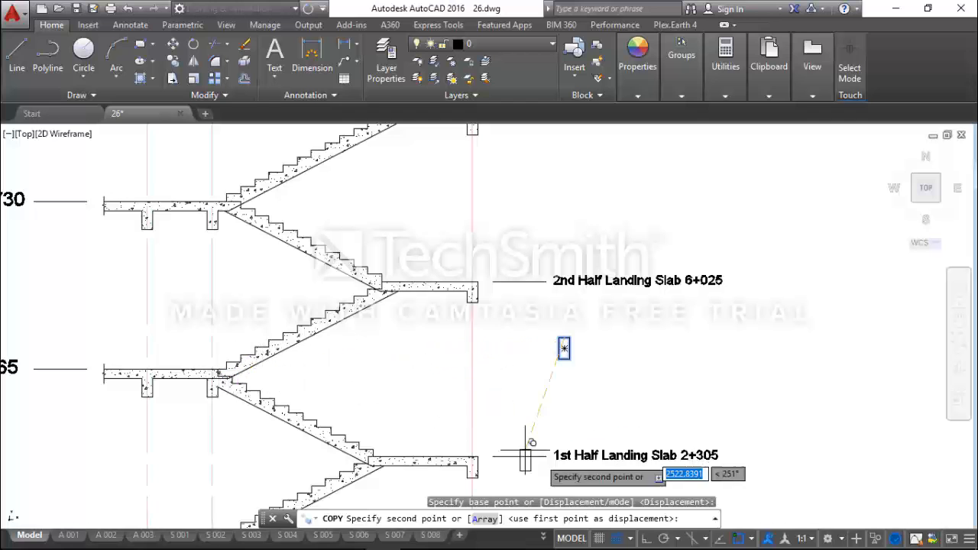
{"action": "key", "text": "F8"}
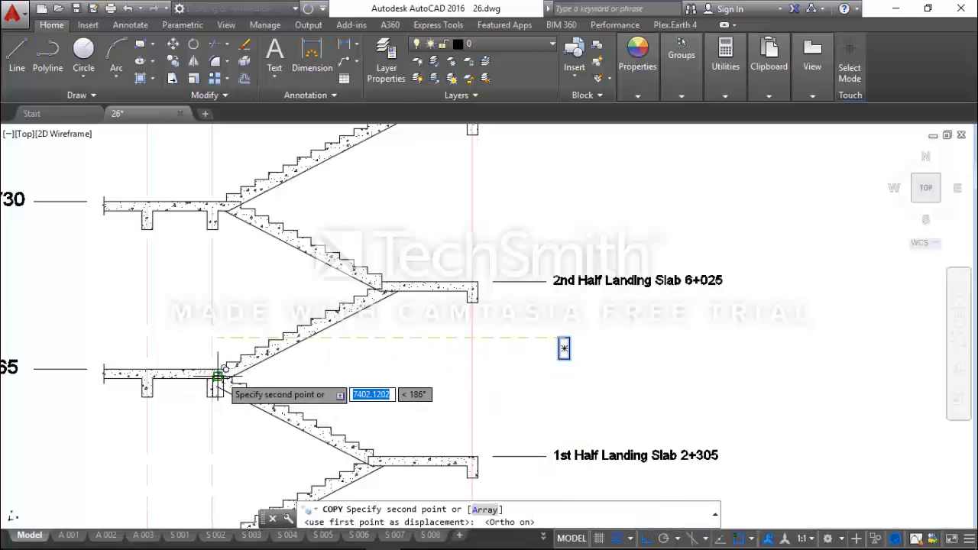
{"action": "scroll", "coordinate": [217, 374], "scroll_direction": "up", "scroll_amount": 2}
{"action": "scroll", "coordinate": [205, 368], "scroll_direction": "down", "scroll_amount": 1}
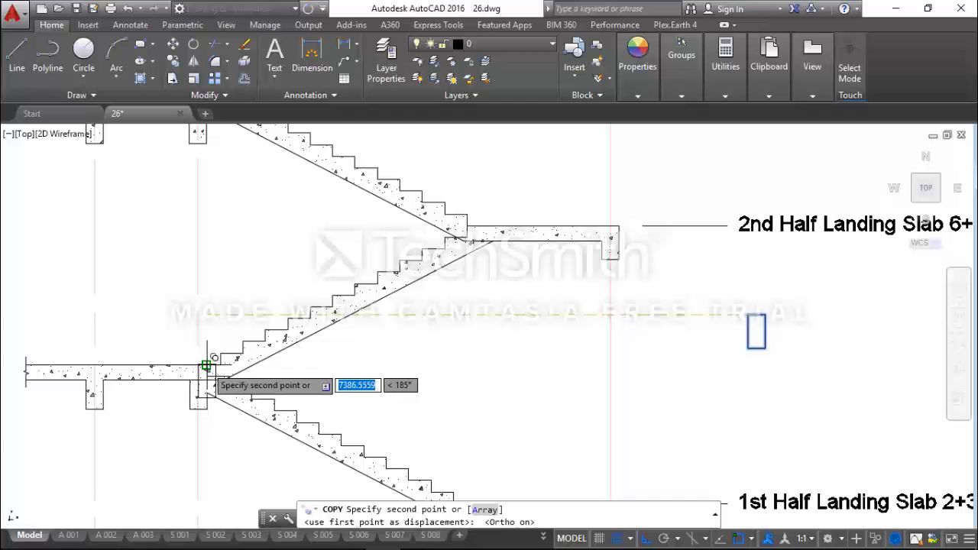
{"action": "left_click", "coordinate": [646, 538]}
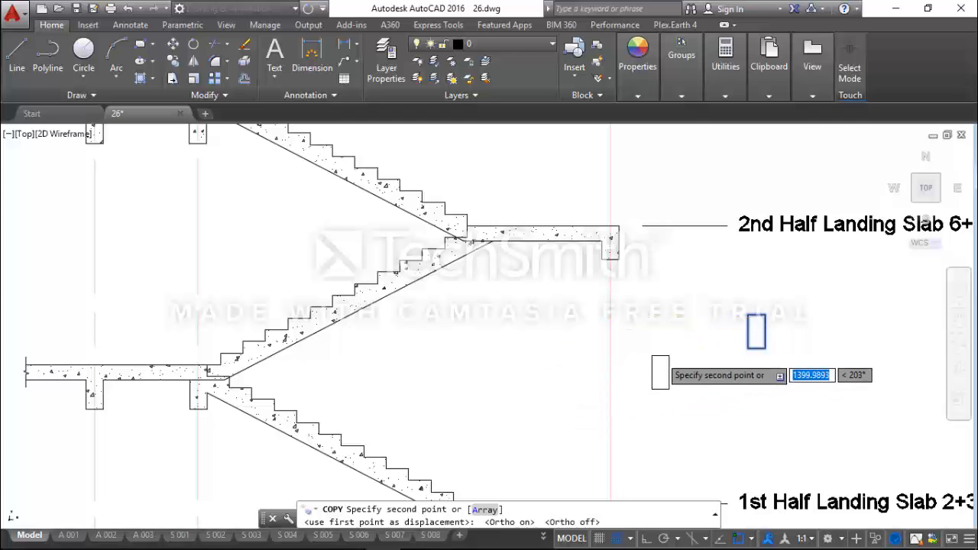
{"action": "left_click", "coordinate": [659, 355]}
{"action": "key", "text": "Escape"}
- Draw a horizontal guide line from the top of the 1st floor slab at axis C to just beyond axis E
{"action": "left_click", "coordinate": [16, 53]}
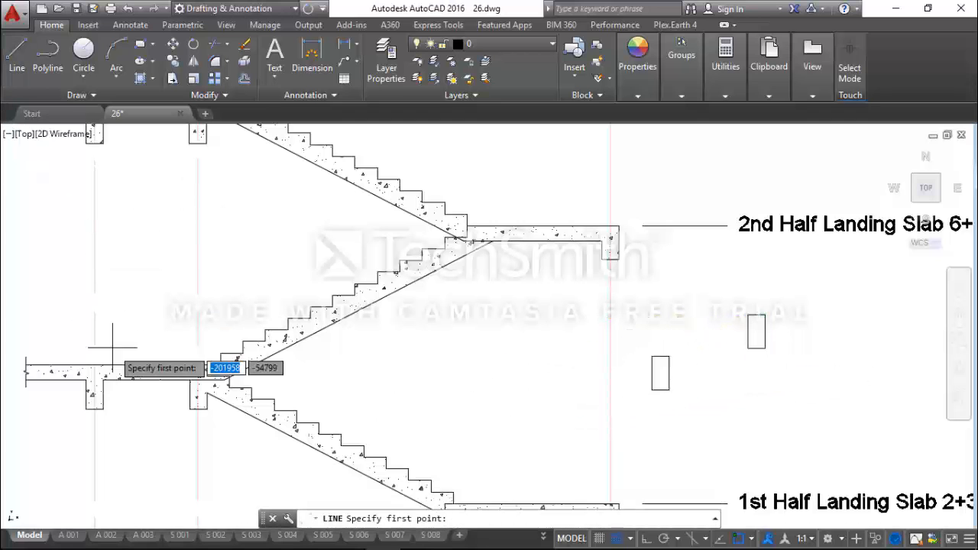
{"action": "left_click", "coordinate": [205, 368]}
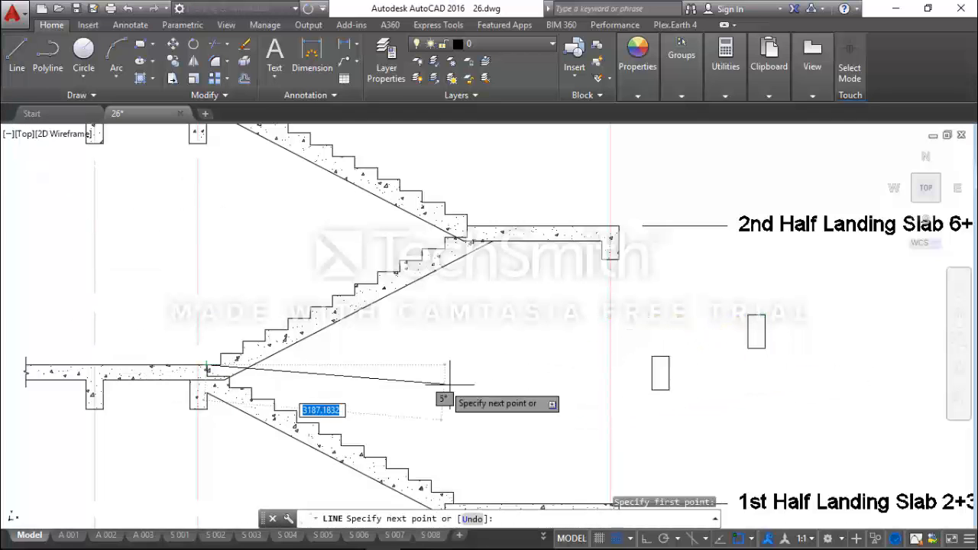
{"action": "left_click", "coordinate": [644, 538]}
{"action": "key", "text": "Escape"}
- Move the copied rectangle by its top midpoint to the intersection of the guide line and axis E
{"action": "left_click", "coordinate": [677, 402]}
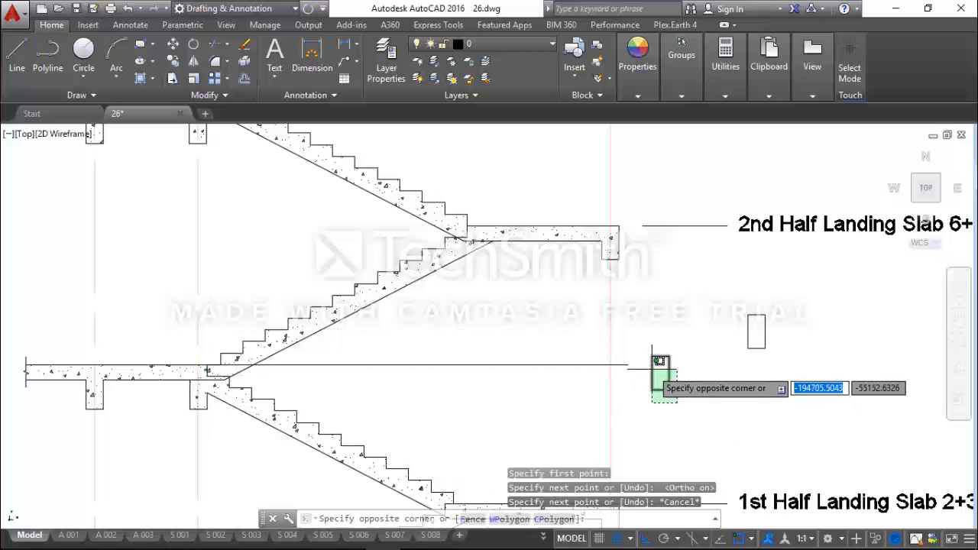
{"action": "left_click", "coordinate": [659, 360]}
{"action": "type", "text": "m"}
{"action": "key", "text": "Return"}
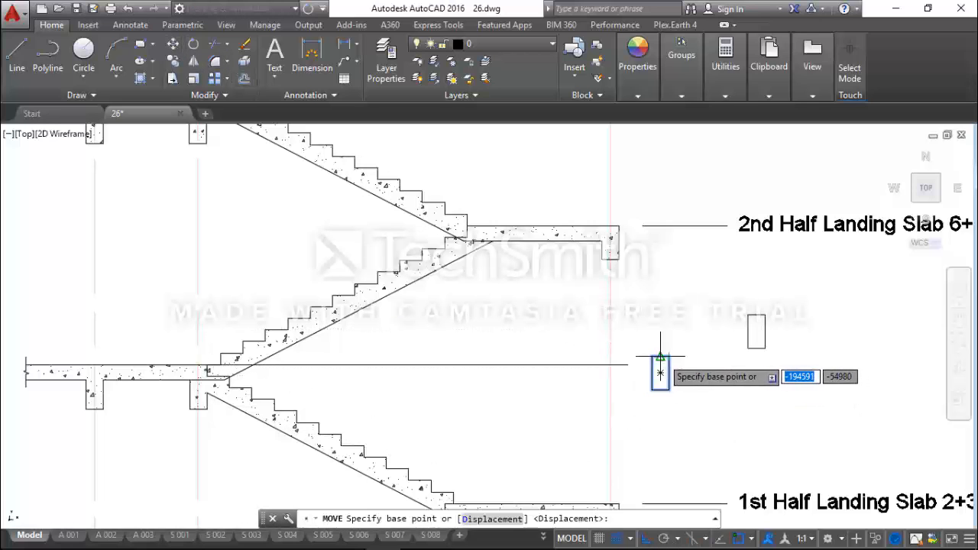
{"action": "left_click", "coordinate": [660, 356]}
{"action": "left_click", "coordinate": [610, 365]}
{"action": "key", "text": "Escape"}
- Delete the horizontal guide line and the original rectangle outside axis E
{"action": "left_click", "coordinate": [555, 366]}
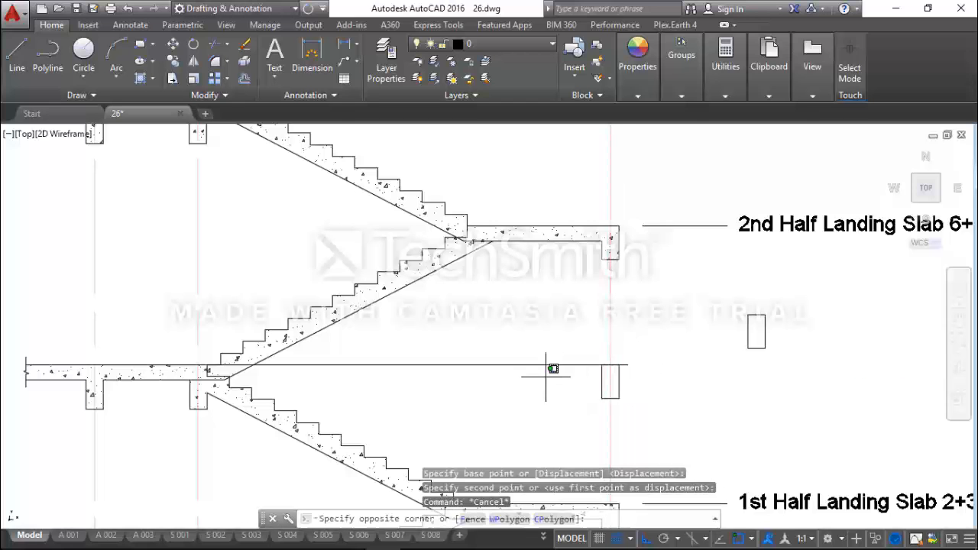
{"action": "left_click", "coordinate": [544, 375]}
{"action": "key", "text": "Delete"}
{"action": "left_click", "coordinate": [819, 399]}
{"action": "left_click", "coordinate": [700, 293]}
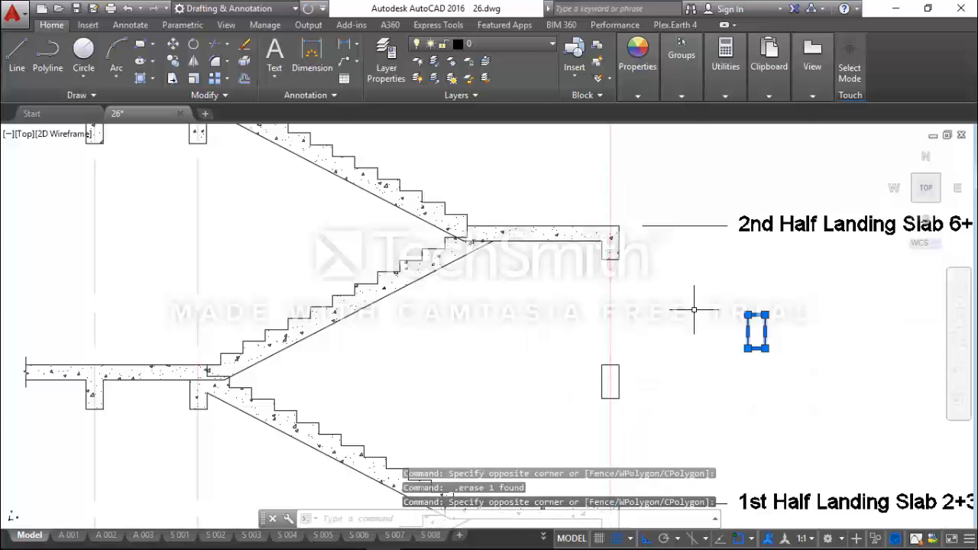
{"action": "key", "text": "Delete"}
{"action": "scroll", "coordinate": [639, 371], "scroll_direction": "down", "scroll_amount": 7}
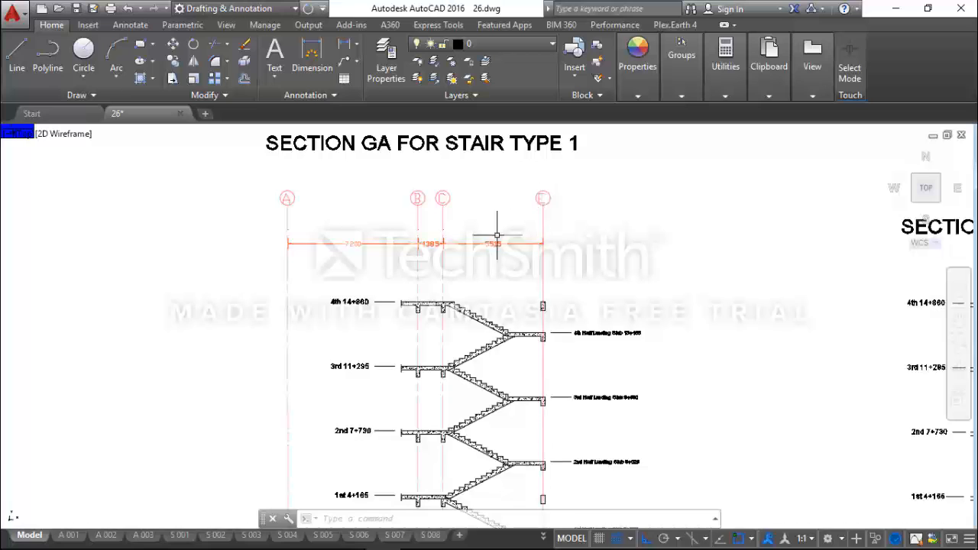
- Move the rectangle on axis E by its top midpoint to a free spot just outside axis D of the Stair Type 2 section
{"action": "scroll", "coordinate": [497, 237], "scroll_direction": "down", "scroll_amount": 2}
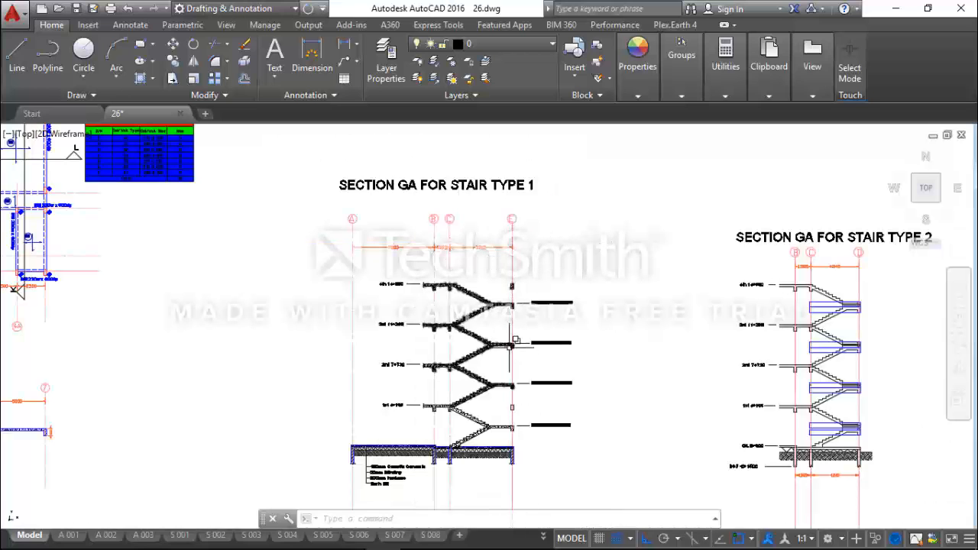
{"action": "scroll", "coordinate": [520, 405], "scroll_direction": "up", "scroll_amount": 2}
{"action": "scroll", "coordinate": [520, 406], "scroll_direction": "up", "scroll_amount": 2}
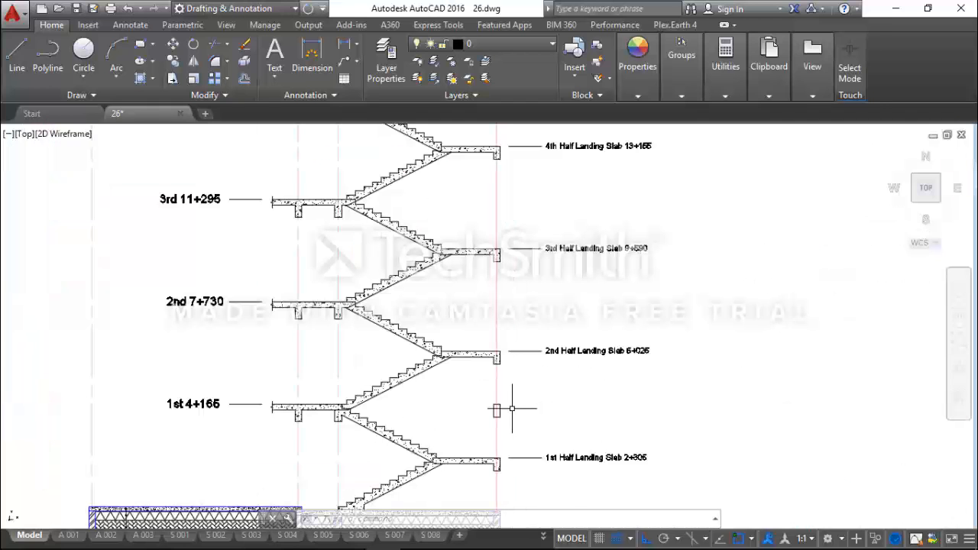
{"action": "left_click", "coordinate": [507, 400]}
{"action": "left_click", "coordinate": [496, 405]}
{"action": "scroll", "coordinate": [497, 405], "scroll_direction": "down", "scroll_amount": 4}
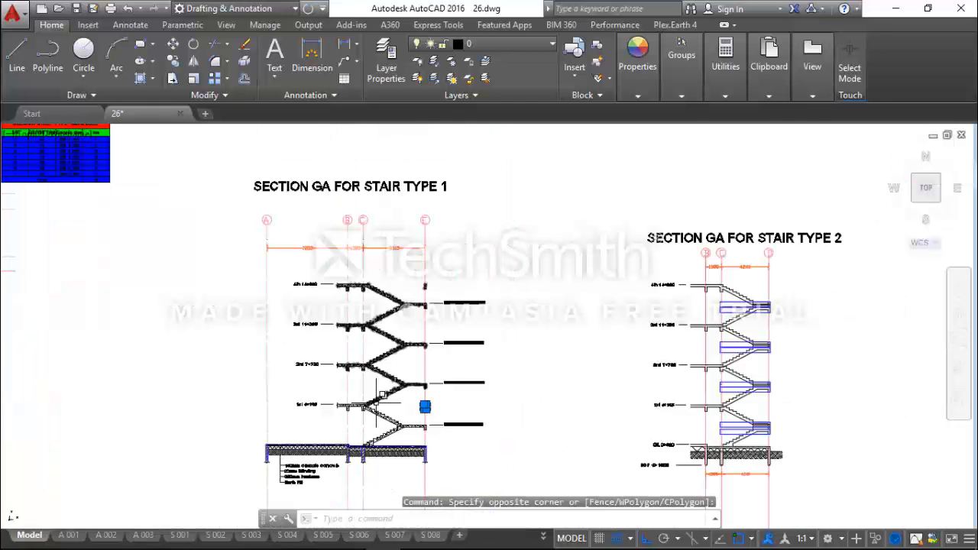
{"action": "scroll", "coordinate": [774, 436], "scroll_direction": "up", "scroll_amount": 2}
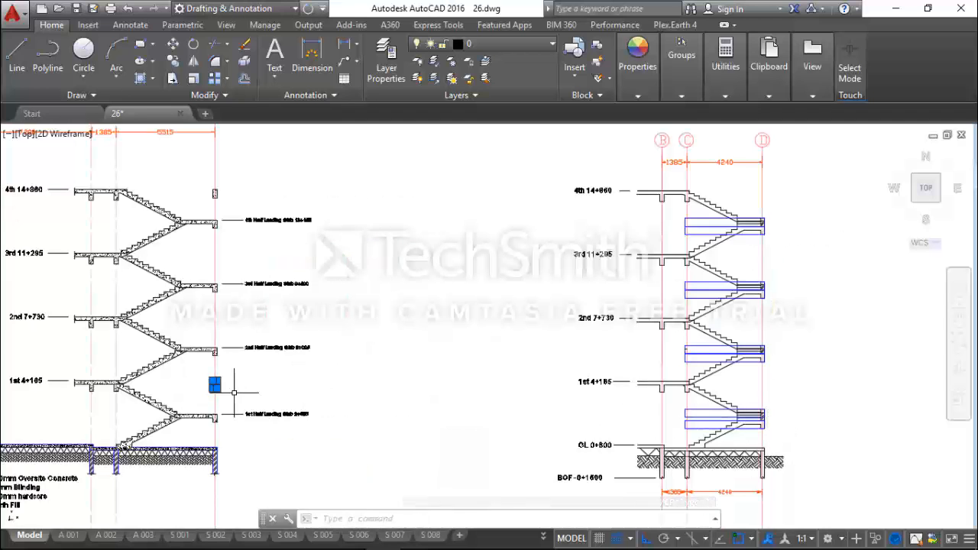
{"action": "scroll", "coordinate": [183, 401], "scroll_direction": "up", "scroll_amount": 4}
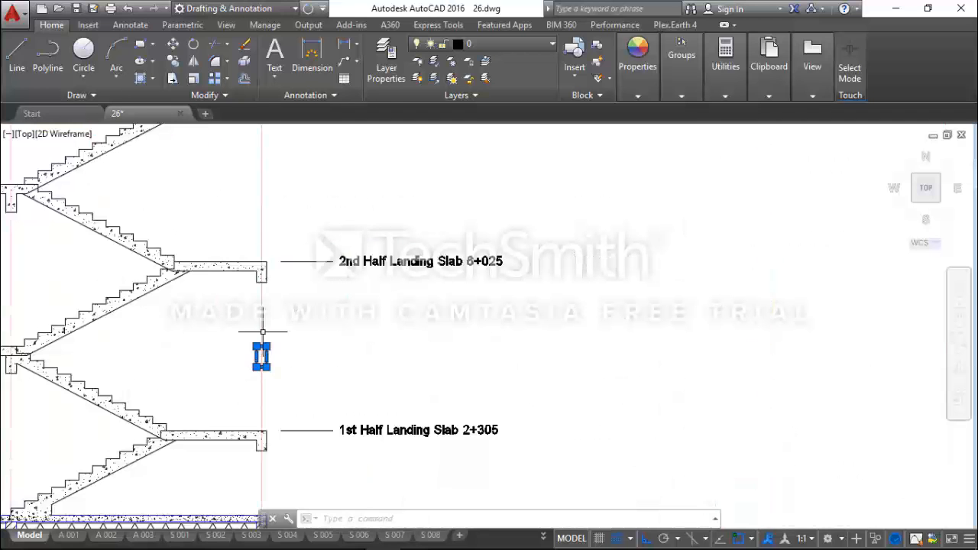
{"action": "left_click", "coordinate": [173, 43]}
{"action": "left_click", "coordinate": [261, 353]}
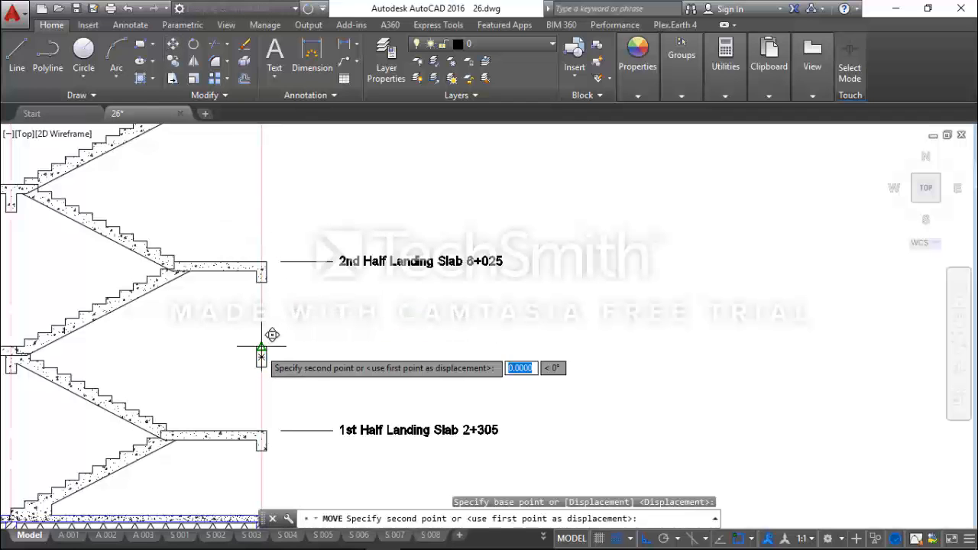
{"action": "scroll", "coordinate": [262, 353], "scroll_direction": "down", "scroll_amount": 4}
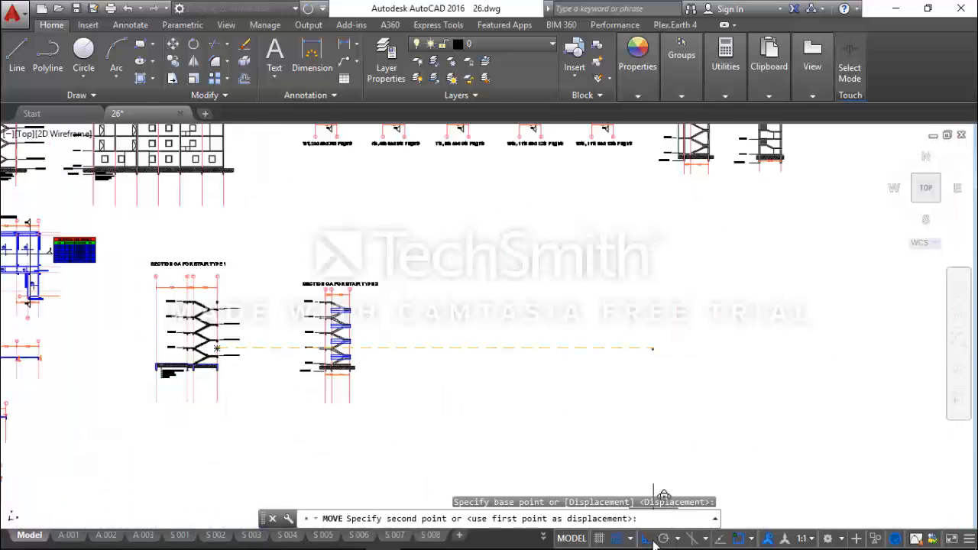
{"action": "scroll", "coordinate": [517, 410], "scroll_direction": "down", "scroll_amount": 3}
{"action": "scroll", "coordinate": [458, 399], "scroll_direction": "up", "scroll_amount": 7}
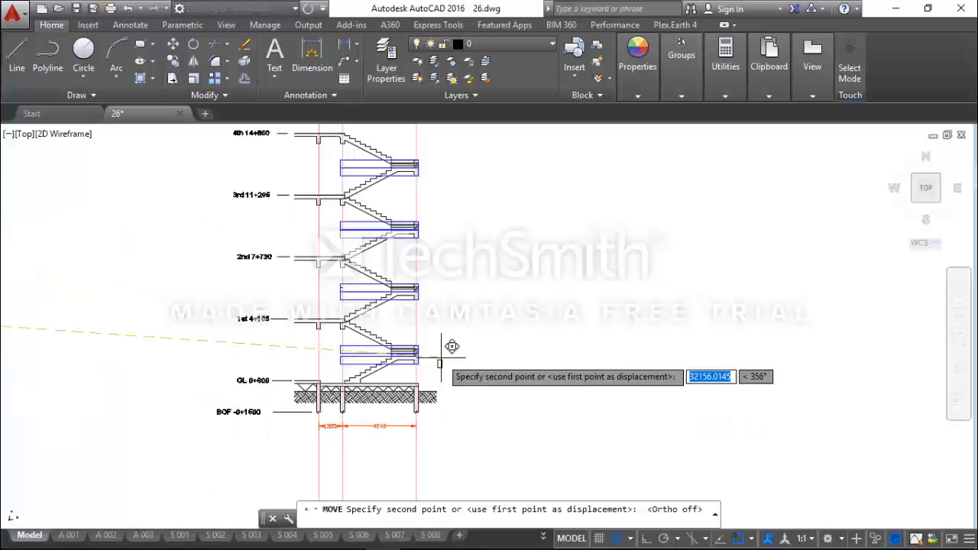
{"action": "scroll", "coordinate": [451, 346], "scroll_direction": "up", "scroll_amount": 3}
{"action": "left_click", "coordinate": [443, 372]}
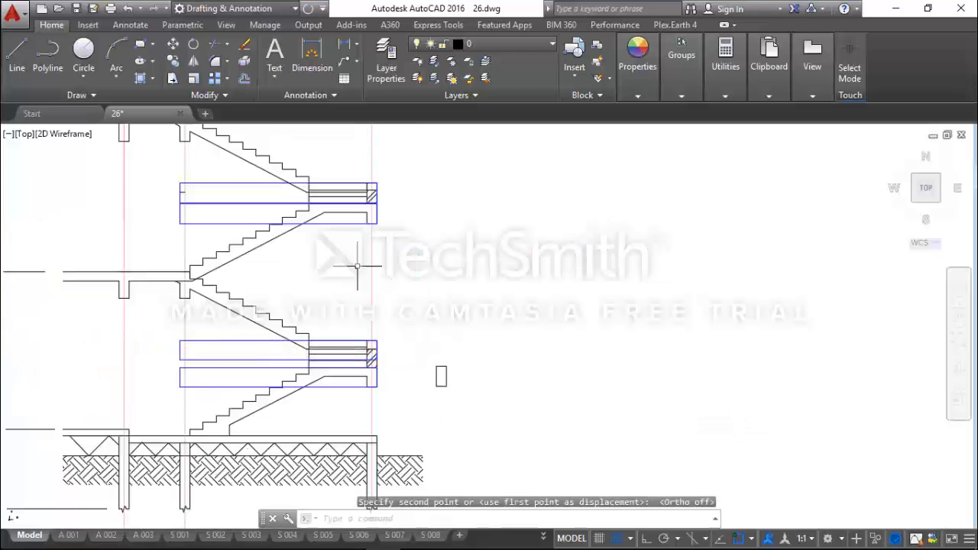
- Draw a horizontal guide line from the top of Stair Type 2's 1st floor slab at axis C to well beyond axis D
{"action": "left_click", "coordinate": [17, 52]}
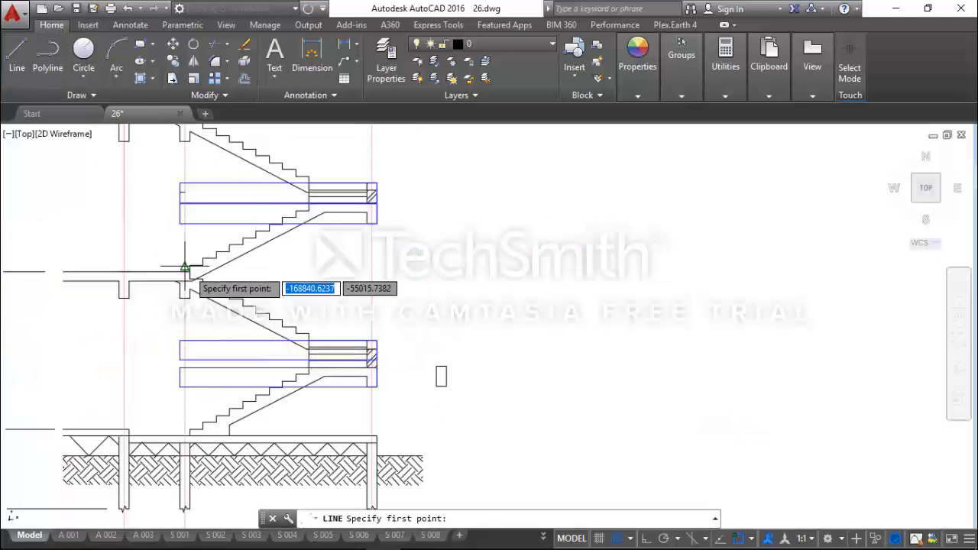
{"action": "left_click", "coordinate": [184, 268]}
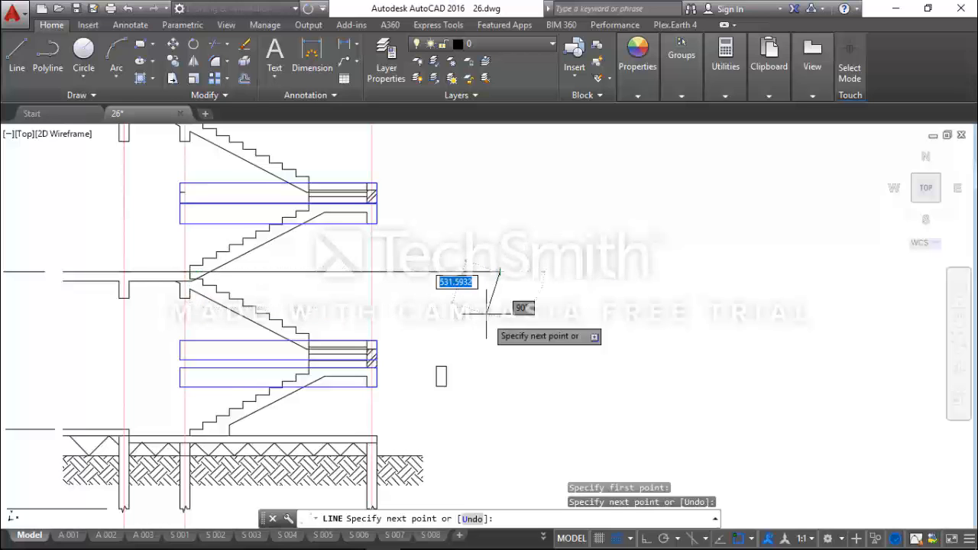
{"action": "key", "text": "Escape"}
- Move the rectangle by its top midpoint to the intersection of the 1st floor guide line and axis D
{"action": "left_click", "coordinate": [470, 394]}
{"action": "left_click", "coordinate": [427, 348]}
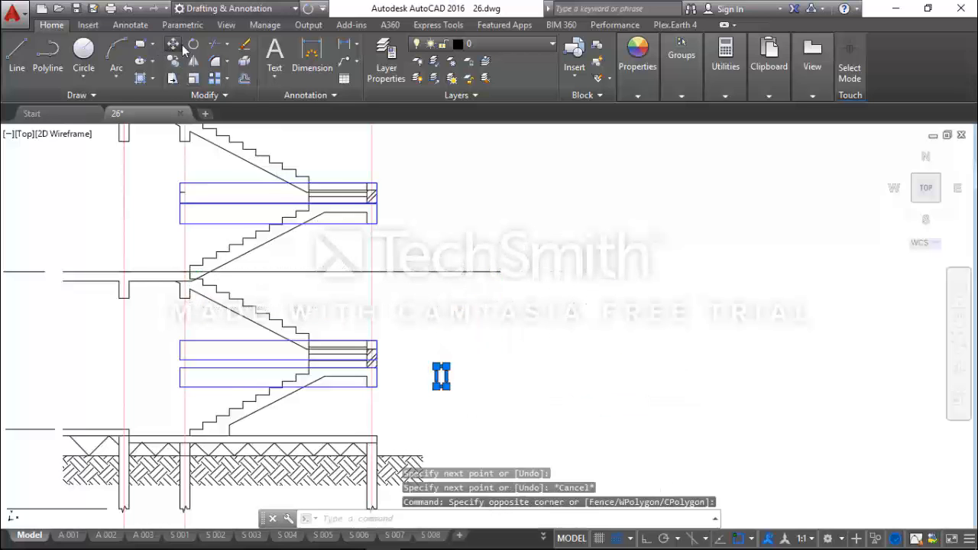
{"action": "left_click", "coordinate": [173, 43]}
{"action": "left_click", "coordinate": [441, 376]}
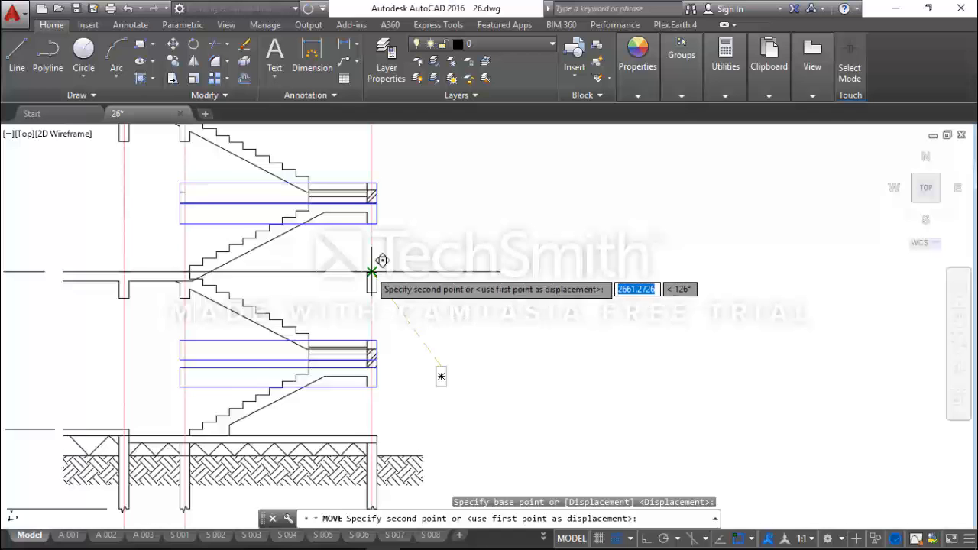
{"action": "left_click", "coordinate": [372, 272]}
{"action": "key", "text": "Escape"}
- Delete the horizontal guide line at 1st floor level in the Stair Type 2 section
{"action": "left_click", "coordinate": [422, 282]}
{"action": "left_click", "coordinate": [398, 247]}
{"action": "key", "text": "Delete"}
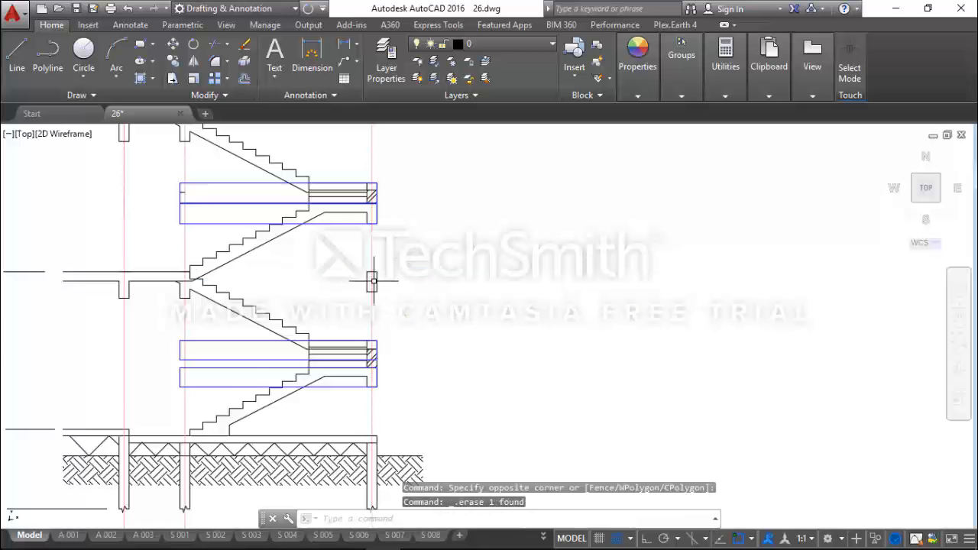
{"action": "scroll", "coordinate": [372, 281], "scroll_direction": "down", "scroll_amount": 5}
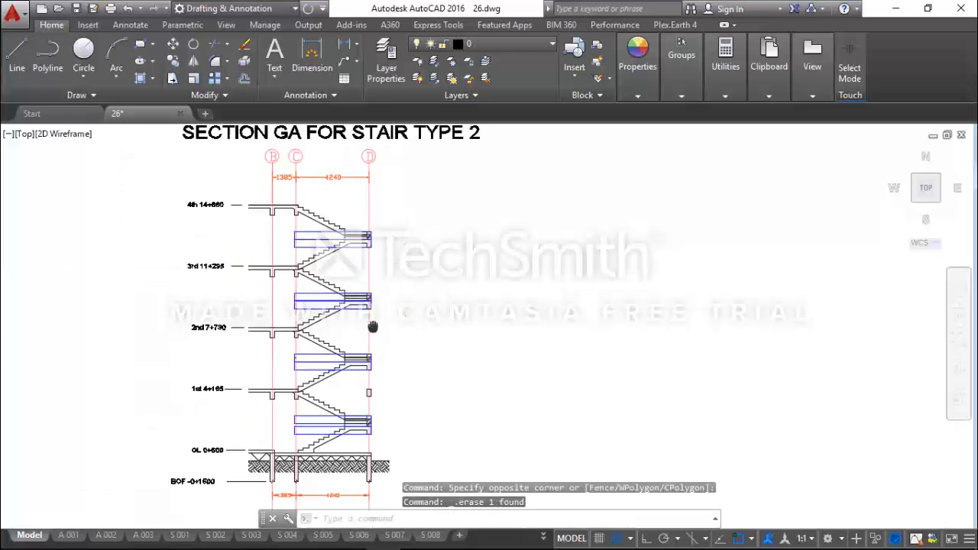
- Copy the 1st floor rectangle by its top midpoint onto the top of the lower blue beam at axis D, below the lowest half landing
{"action": "scroll", "coordinate": [357, 393], "scroll_direction": "up", "scroll_amount": 2}
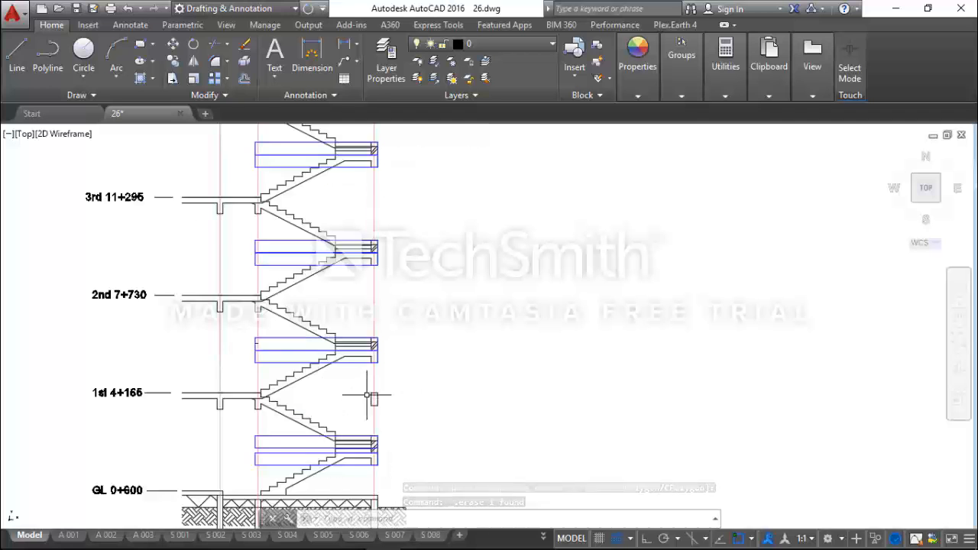
{"action": "scroll", "coordinate": [375, 393], "scroll_direction": "down", "scroll_amount": 2}
{"action": "scroll", "coordinate": [376, 398], "scroll_direction": "up", "scroll_amount": 2}
{"action": "middle_click_drag", "start_coordinate": [367, 397], "coordinate": [362, 343]}
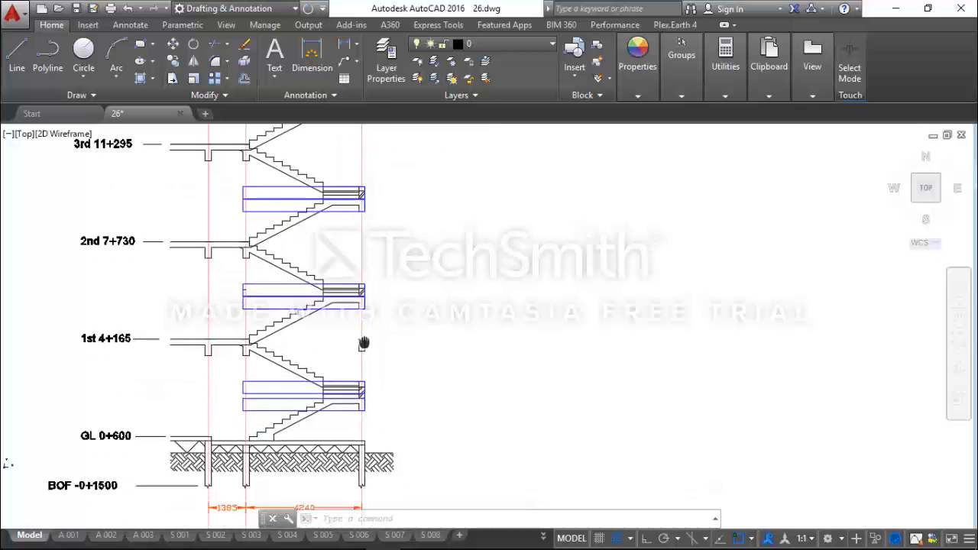
{"action": "scroll", "coordinate": [363, 410], "scroll_direction": "up", "scroll_amount": 2}
{"action": "scroll", "coordinate": [363, 410], "scroll_direction": "up", "scroll_amount": 2}
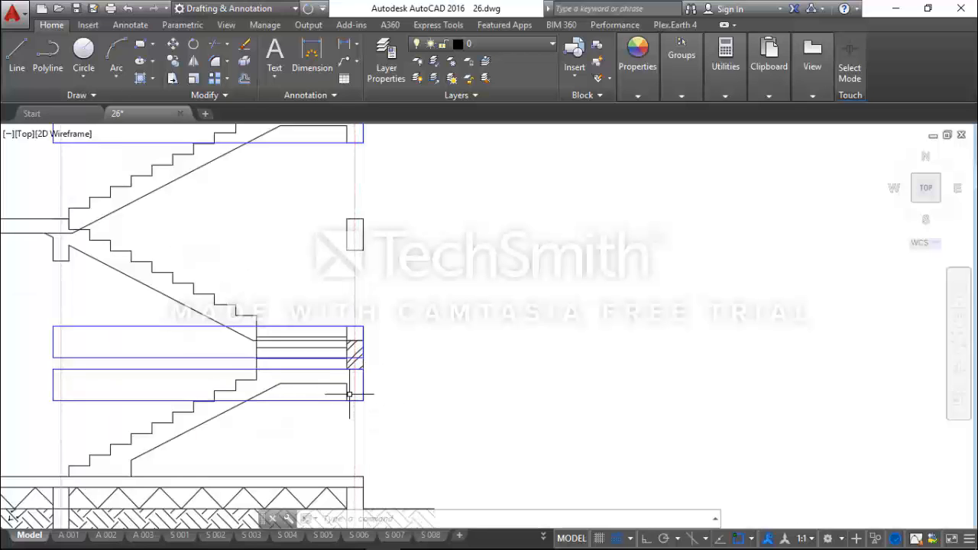
{"action": "scroll", "coordinate": [348, 394], "scroll_direction": "down", "scroll_amount": 1}
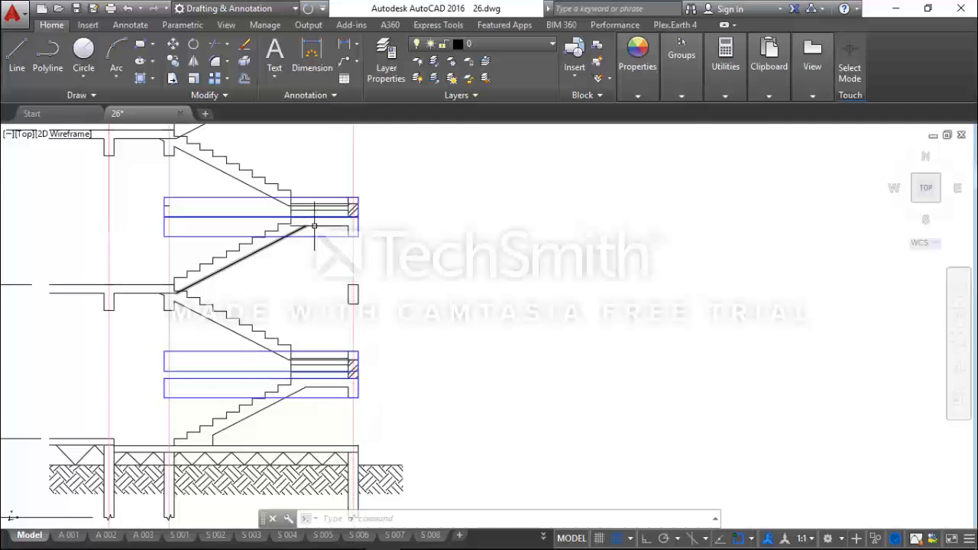
{"action": "left_click", "coordinate": [373, 296]}
{"action": "left_click", "coordinate": [355, 278]}
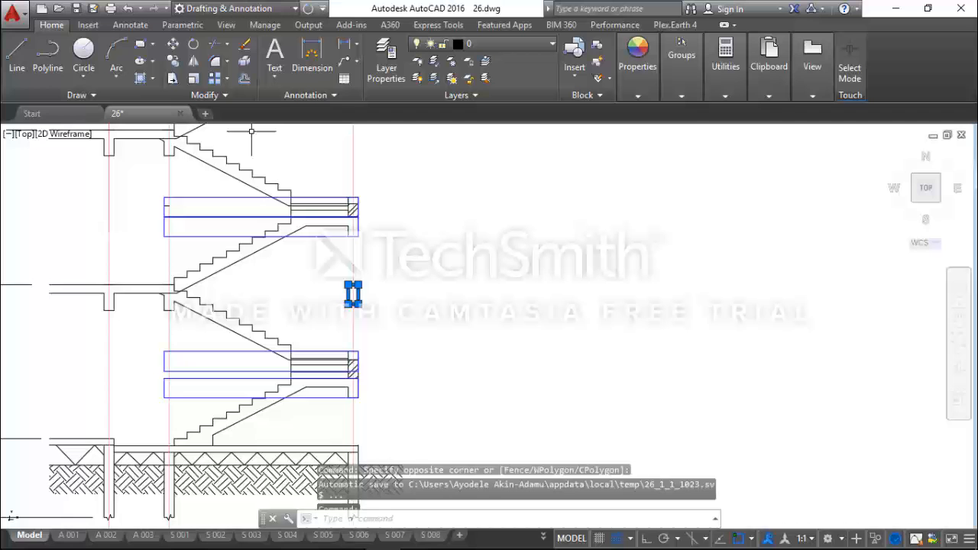
{"action": "left_click", "coordinate": [172, 61]}
{"action": "scroll", "coordinate": [326, 283], "scroll_direction": "up", "scroll_amount": 4}
{"action": "left_click", "coordinate": [327, 303]}
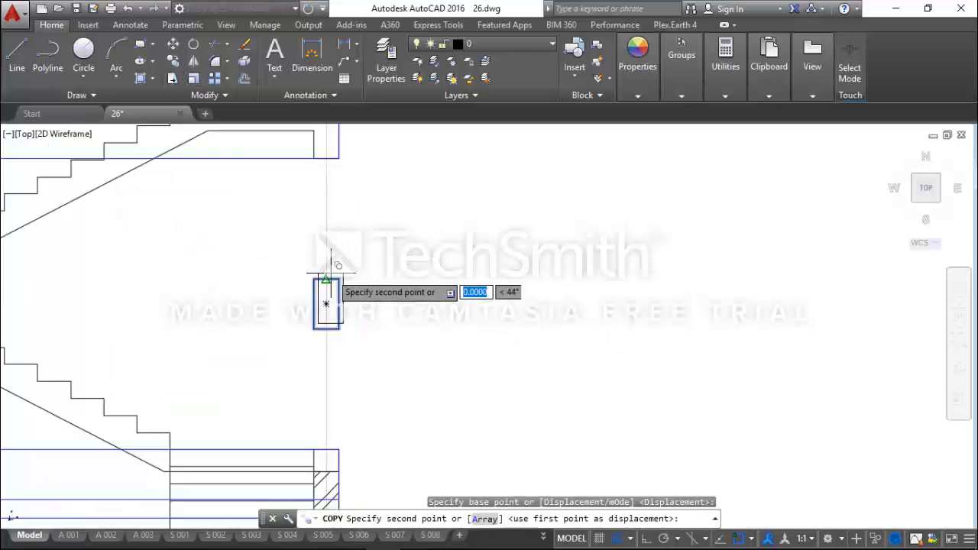
{"action": "scroll", "coordinate": [326, 305], "scroll_direction": "down", "scroll_amount": 3}
{"action": "scroll", "coordinate": [328, 382], "scroll_direction": "up", "scroll_amount": 4}
{"action": "left_click", "coordinate": [331, 348]}
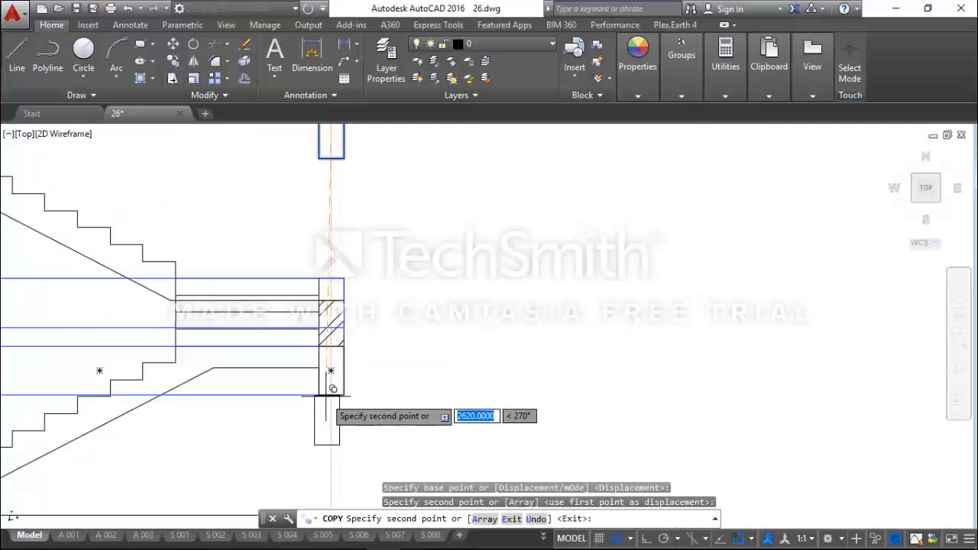
- Place another copy of the rectangle at the top of the upper blue beam on axis D, and finish copying
{"action": "left_click", "coordinate": [330, 279]}
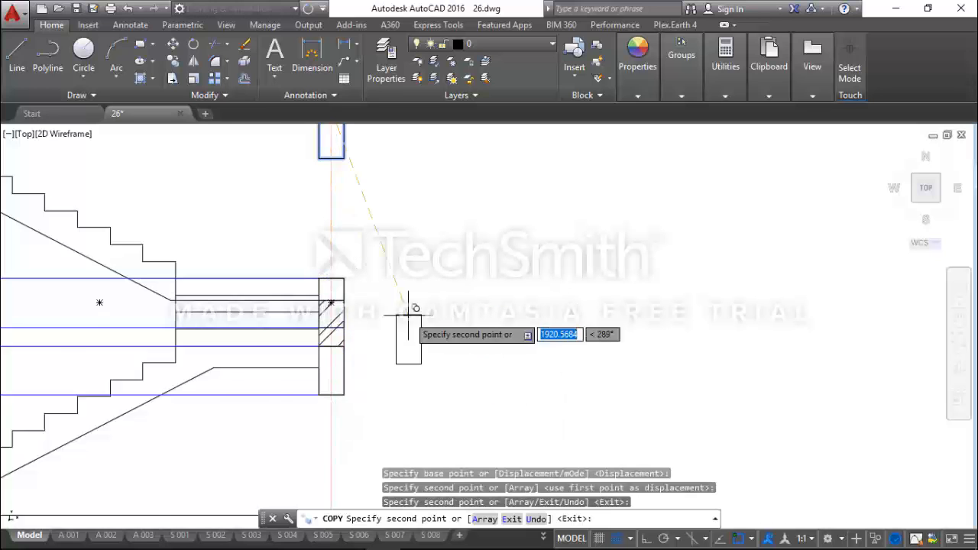
{"action": "scroll", "coordinate": [386, 347], "scroll_direction": "down", "scroll_amount": 2}
{"action": "scroll", "coordinate": [366, 370], "scroll_direction": "down", "scroll_amount": 3}
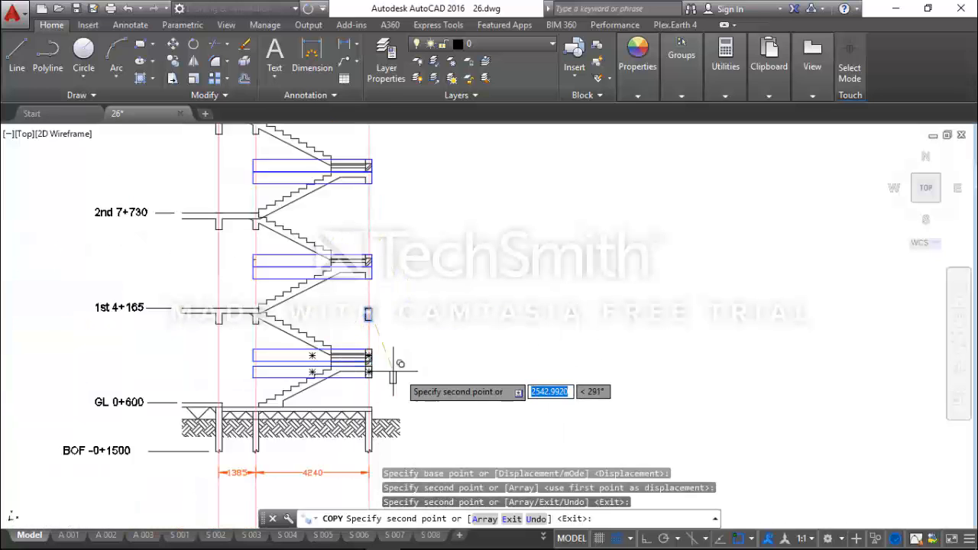
{"action": "scroll", "coordinate": [381, 375], "scroll_direction": "up", "scroll_amount": 3}
{"action": "key", "text": "Escape"}
- Select the lower and upper rectangle copies in turn to compare their positions at the lowest half landing, and clear the selection
{"action": "left_click", "coordinate": [340, 361]}
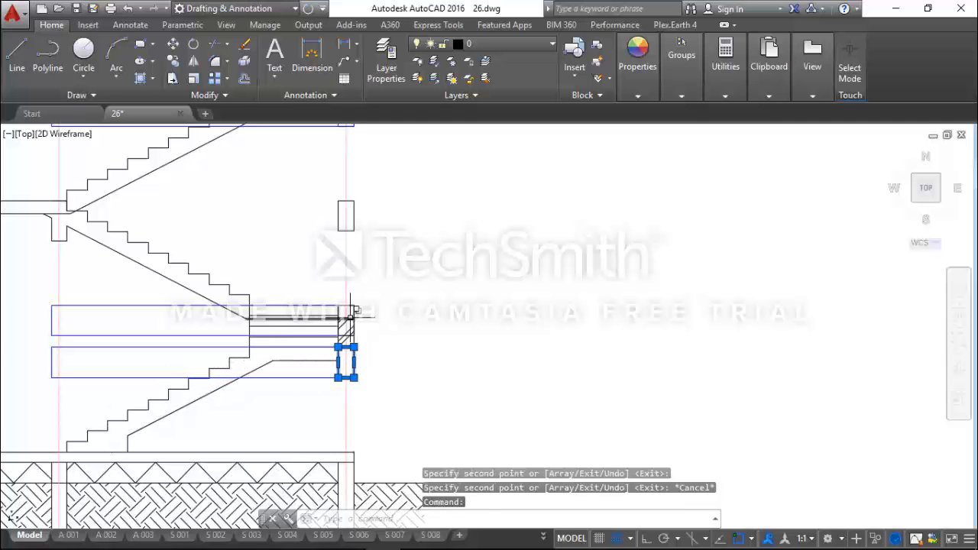
{"action": "key", "text": "Escape"}
{"action": "left_click", "coordinate": [342, 305]}
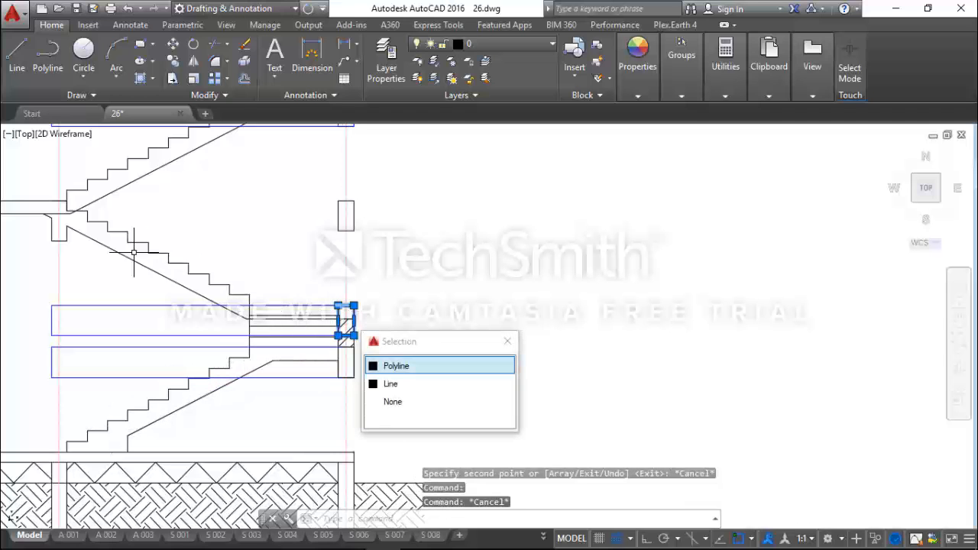
{"action": "left_click", "coordinate": [341, 359]}
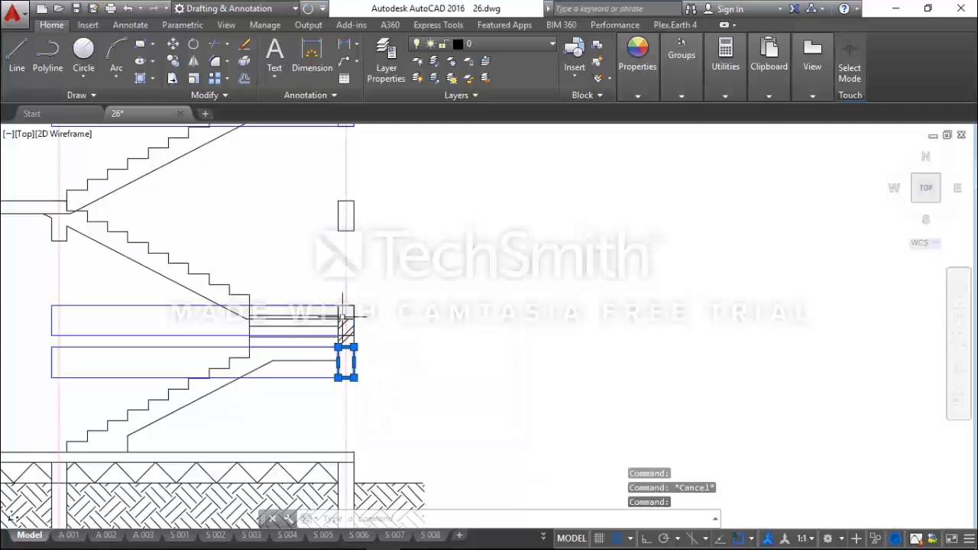
{"action": "left_click", "coordinate": [338, 304]}
{"action": "key", "text": "Escape"}
{"action": "key", "text": "Escape"}
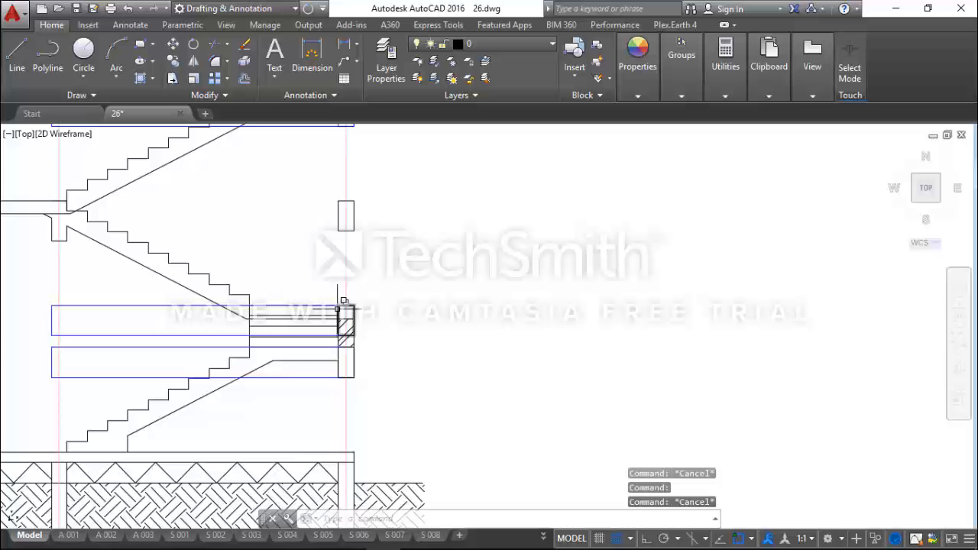
- Delete the upper rectangle copy at the lowest half landing on axis D
{"action": "left_click", "coordinate": [337, 307]}
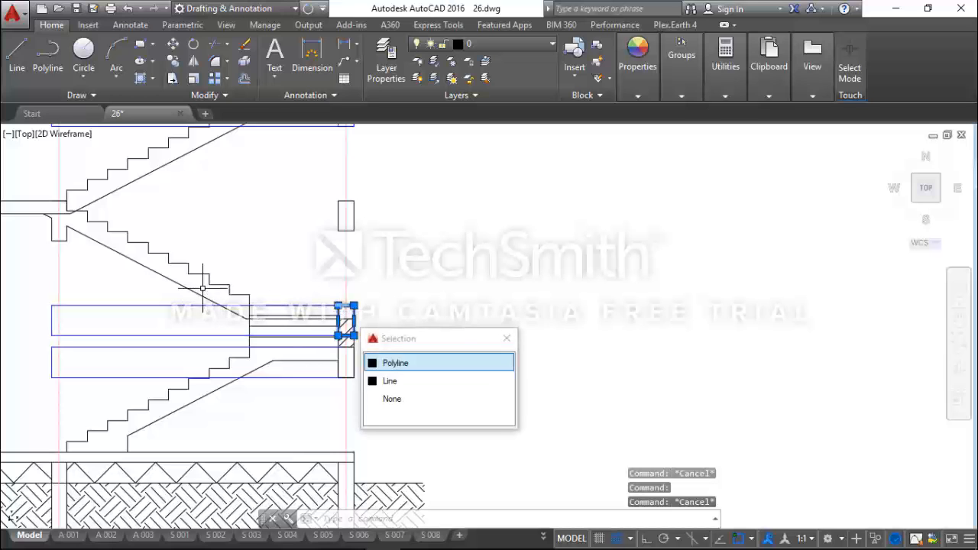
{"action": "left_click", "coordinate": [514, 342]}
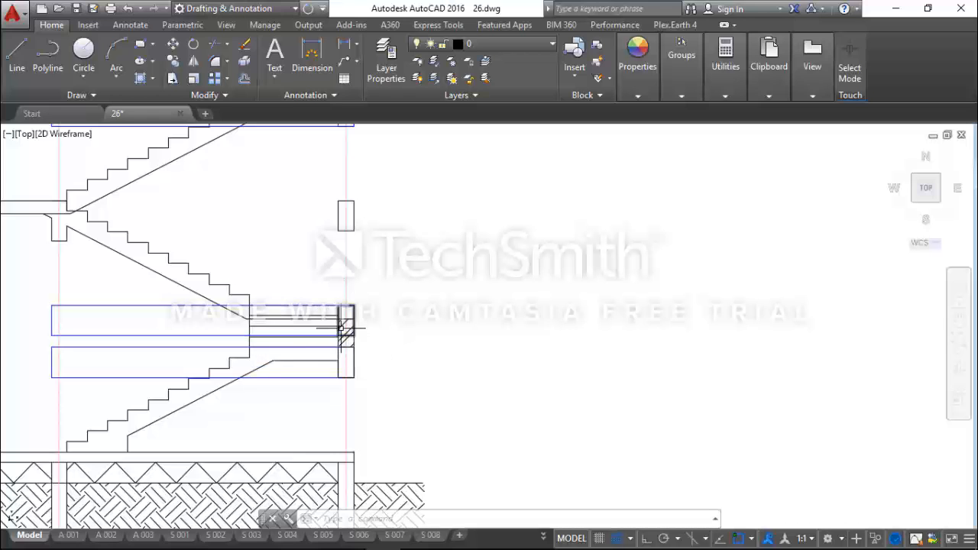
{"action": "left_click", "coordinate": [345, 324]}
{"action": "key", "text": "Delete"}
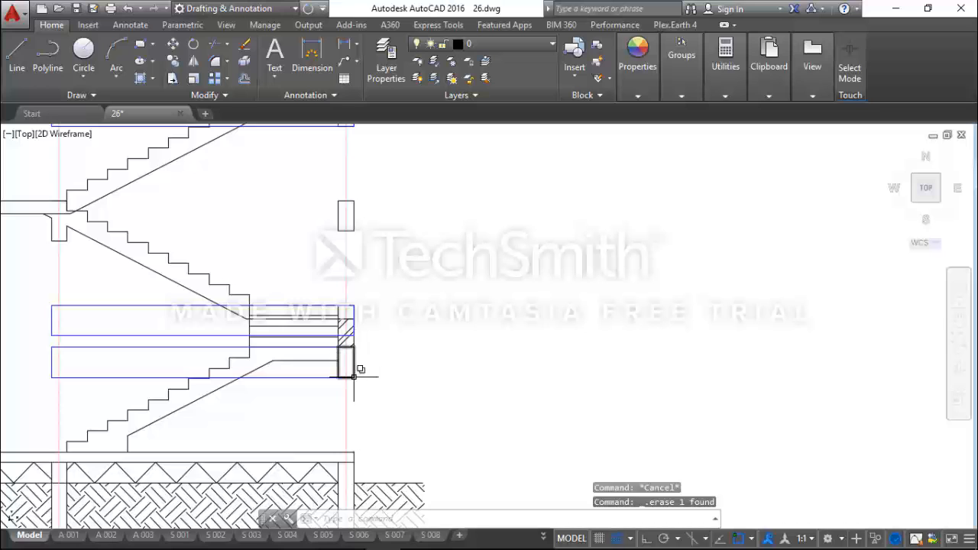
- Examine how the hatched half-landing beam at axis D sits relative to the blue beams and the rectangle beneath it
{"action": "scroll", "coordinate": [348, 327], "scroll_direction": "up", "scroll_amount": 2}
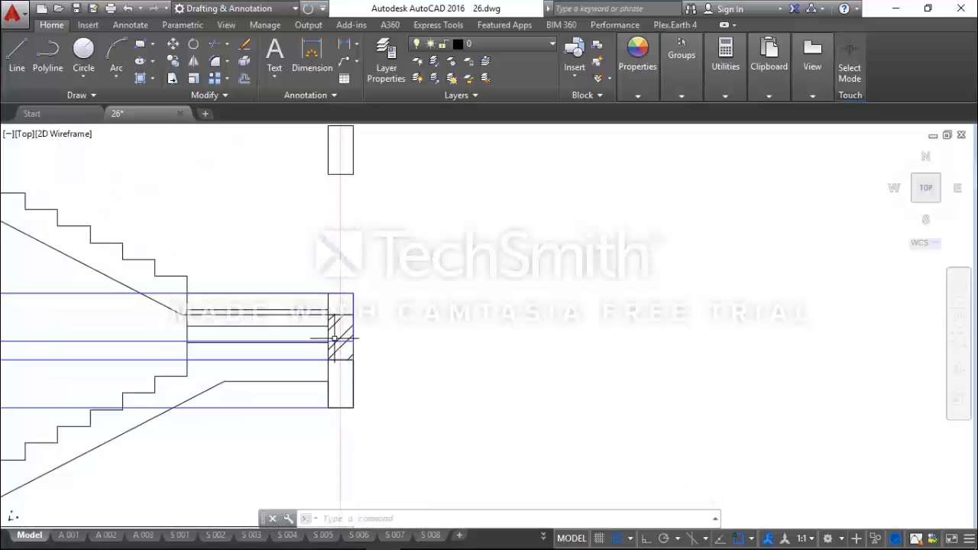
{"action": "scroll", "coordinate": [135, 314], "scroll_direction": "down", "scroll_amount": 5}
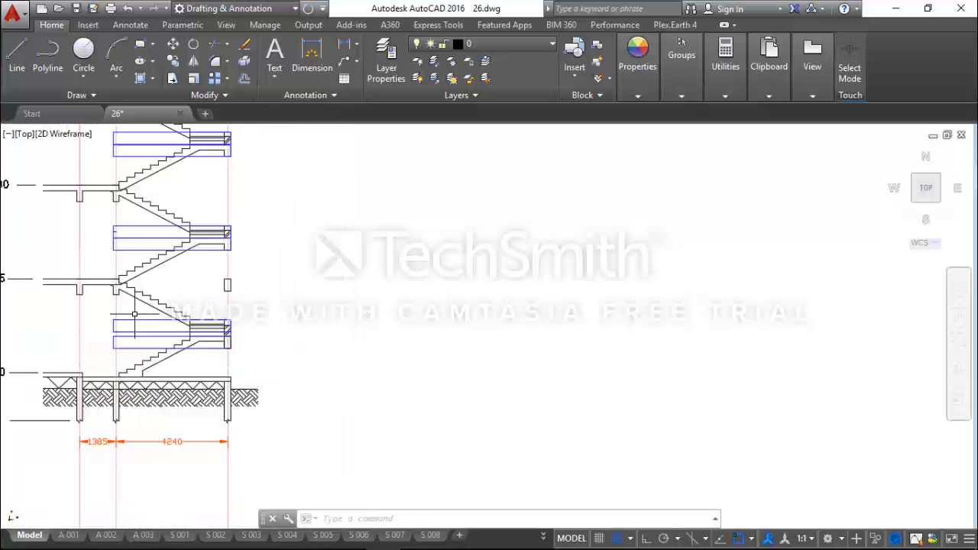
{"action": "scroll", "coordinate": [214, 323], "scroll_direction": "up", "scroll_amount": 2}
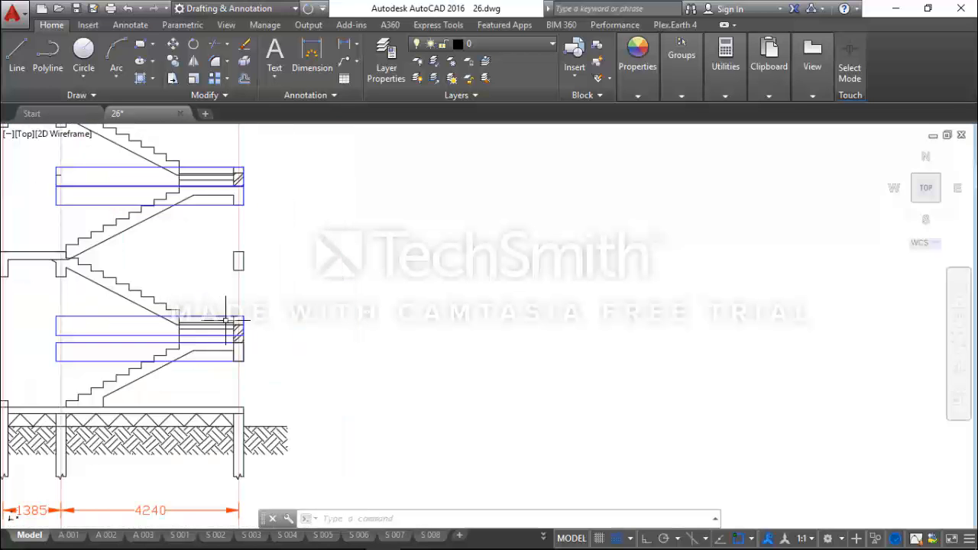
{"action": "scroll", "coordinate": [242, 321], "scroll_direction": "up", "scroll_amount": 3}
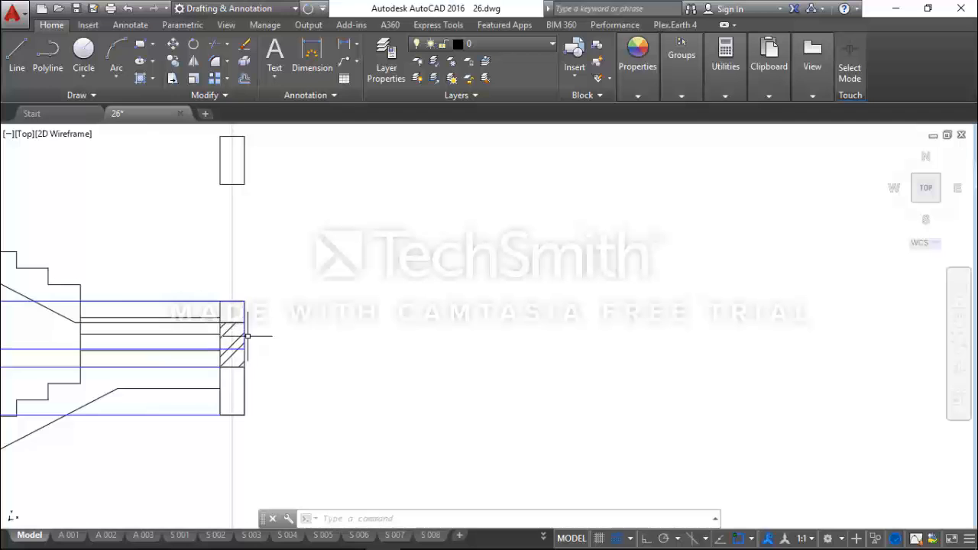
{"action": "scroll", "coordinate": [258, 336], "scroll_direction": "down", "scroll_amount": 4}
{"action": "scroll", "coordinate": [236, 343], "scroll_direction": "up", "scroll_amount": 4}
{"action": "scroll", "coordinate": [333, 384], "scroll_direction": "down", "scroll_amount": 4}
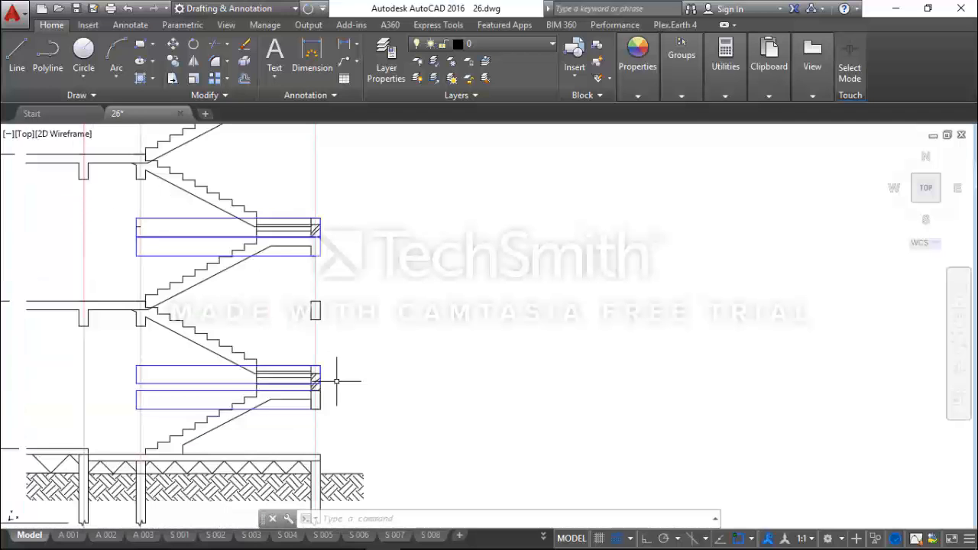
{"action": "scroll", "coordinate": [305, 374], "scroll_direction": "up", "scroll_amount": 2}
{"action": "scroll", "coordinate": [314, 370], "scroll_direction": "up", "scroll_amount": 2}
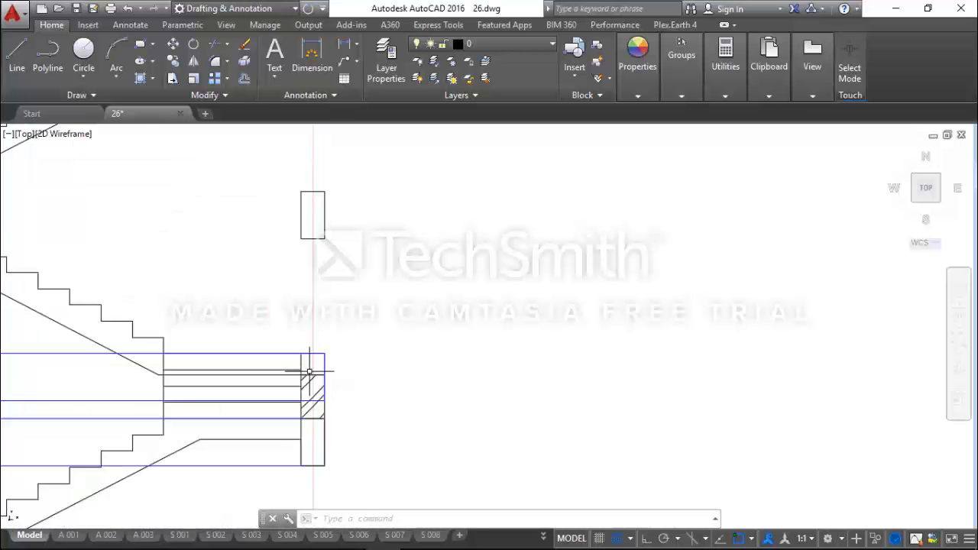
{"action": "scroll", "coordinate": [319, 417], "scroll_direction": "down", "scroll_amount": 2}
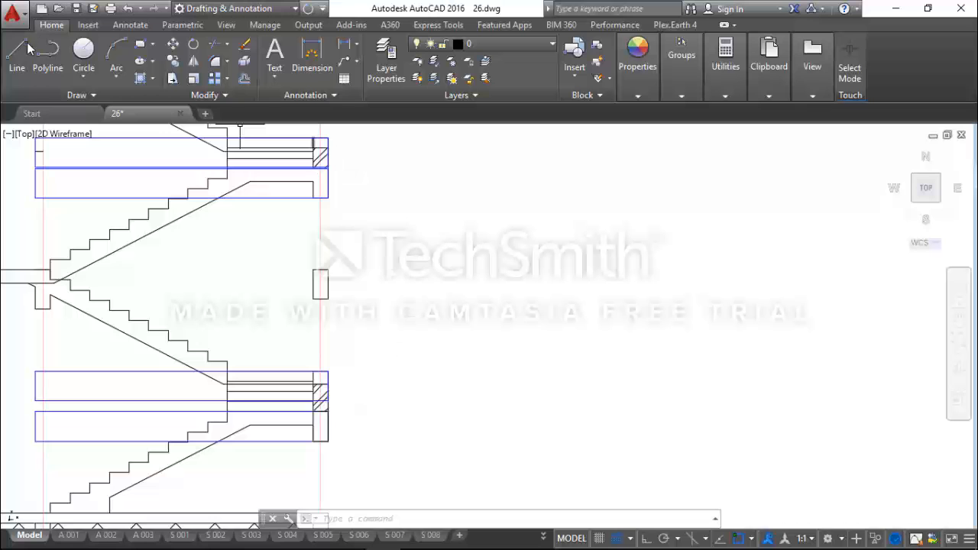
- Measure the distance from the 1st floor rectangle's top midpoint down to the top midpoint of the rectangle below the lowest half landing
{"action": "left_click", "coordinate": [725, 58]}
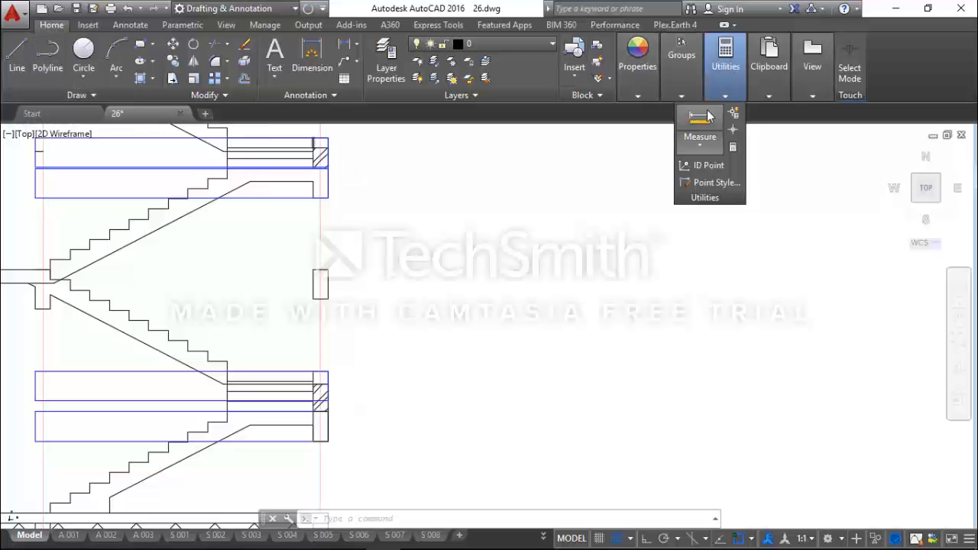
{"action": "left_click", "coordinate": [700, 123]}
{"action": "scroll", "coordinate": [364, 237], "scroll_direction": "down", "scroll_amount": 2}
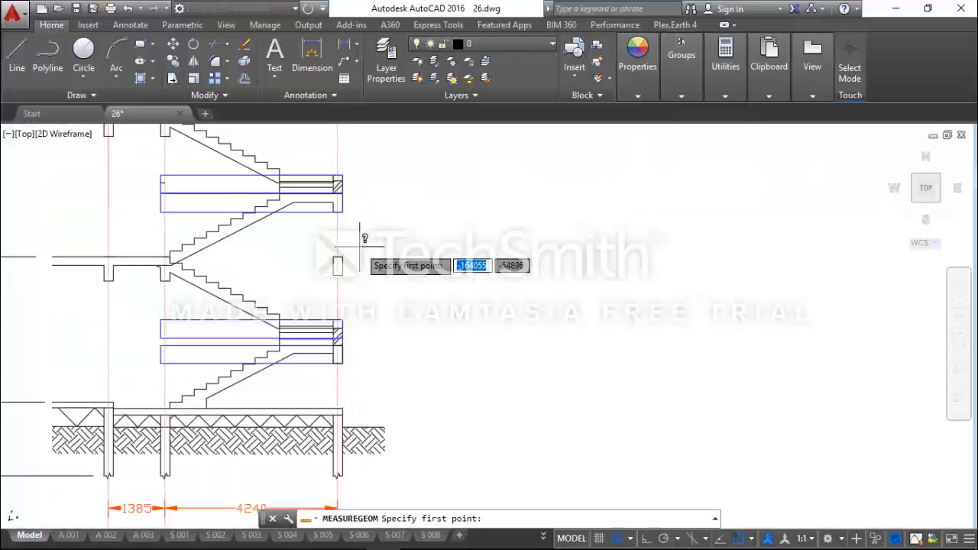
{"action": "scroll", "coordinate": [339, 244], "scroll_direction": "up", "scroll_amount": 4}
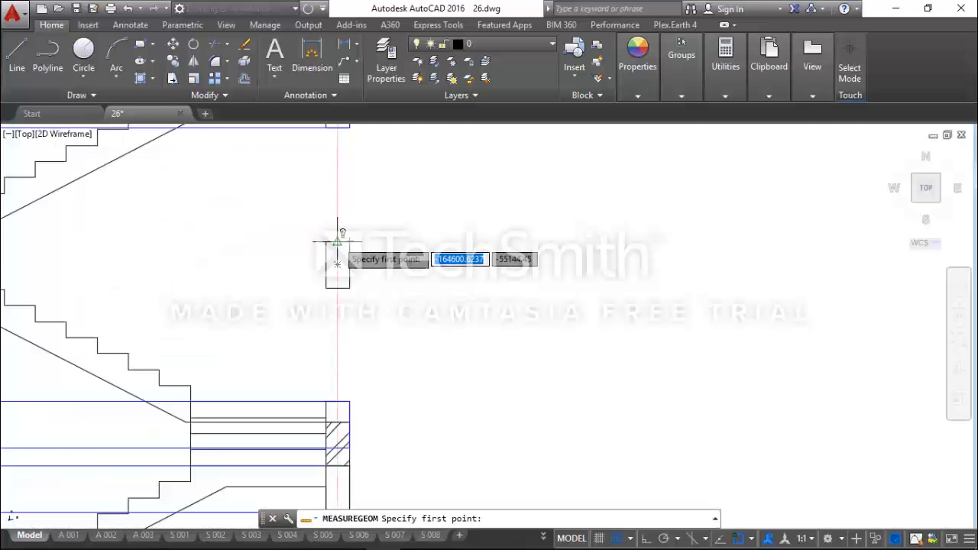
{"action": "left_click", "coordinate": [337, 243]}
{"action": "scroll", "coordinate": [337, 245], "scroll_direction": "down", "scroll_amount": 2}
{"action": "scroll", "coordinate": [345, 324], "scroll_direction": "up", "scroll_amount": 2}
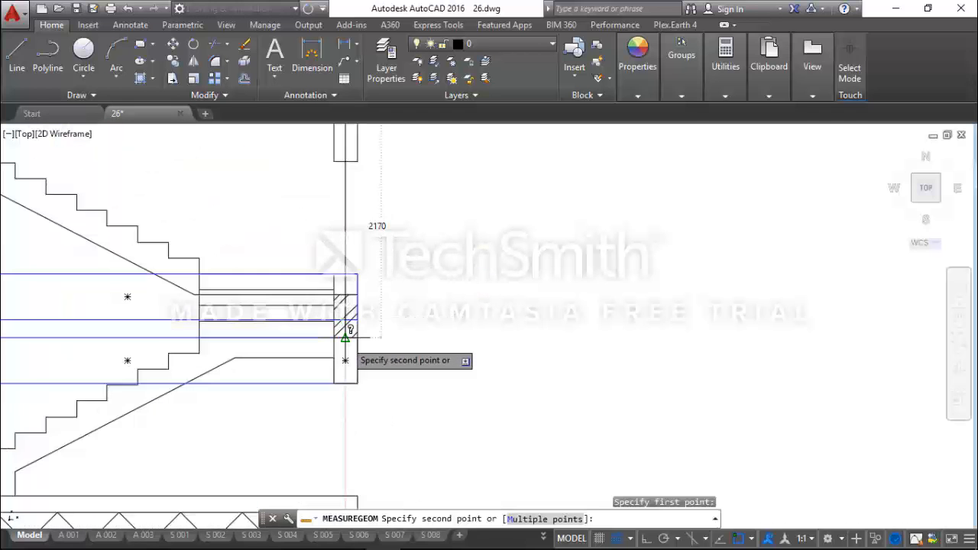
{"action": "scroll", "coordinate": [345, 336], "scroll_direction": "up", "scroll_amount": 3}
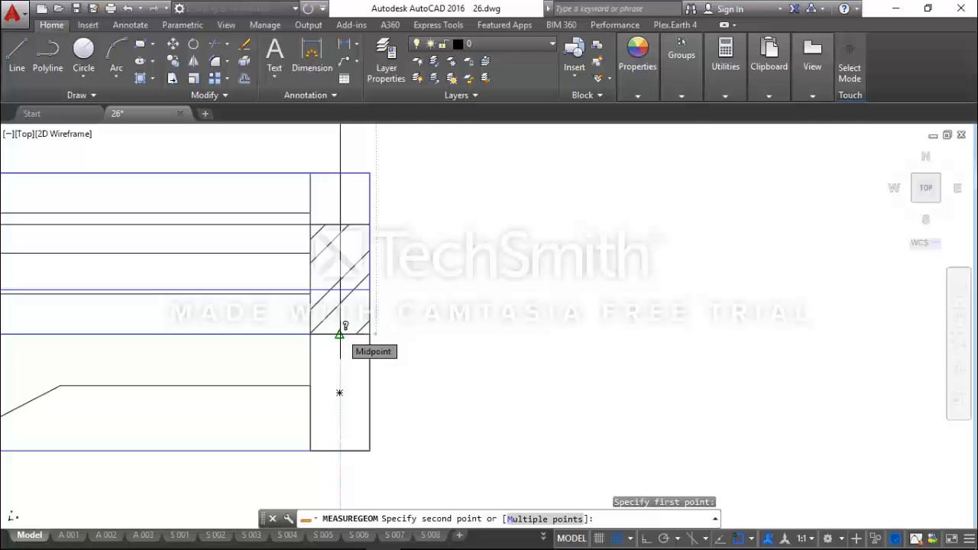
{"action": "left_click", "coordinate": [340, 334]}
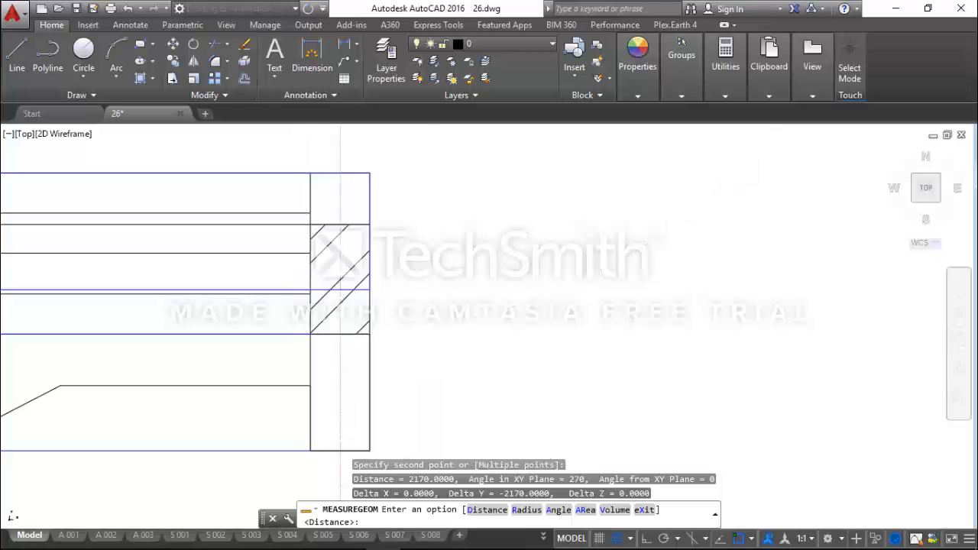
{"action": "key", "text": "Escape"}
- Delete the rectangle at 1st floor level on axis D of the Stair Type 2 section
{"action": "scroll", "coordinate": [455, 351], "scroll_direction": "down", "scroll_amount": 5}
{"action": "left_click", "coordinate": [455, 249]}
{"action": "left_click", "coordinate": [432, 206]}
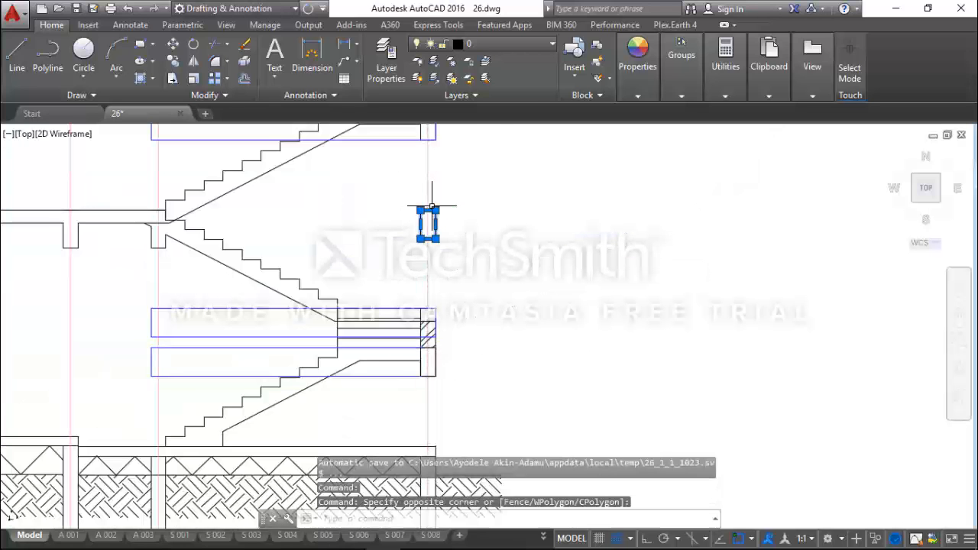
{"action": "key", "text": "Delete"}
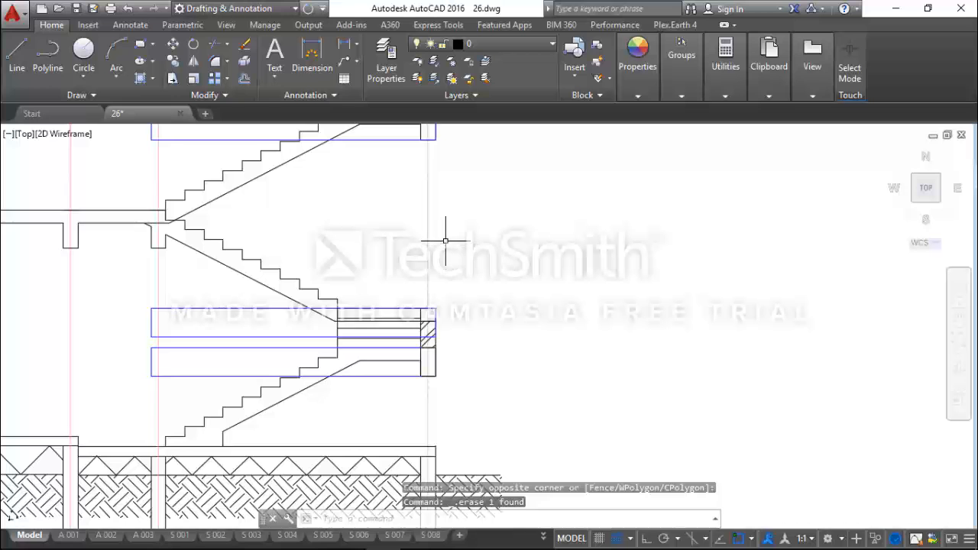
- Switch to Orion's Project_Alpha plan and inspect the stairwell beams between axes C and D and the beam on axis 2 above B
{"action": "left_click", "coordinate": [897, 13]}
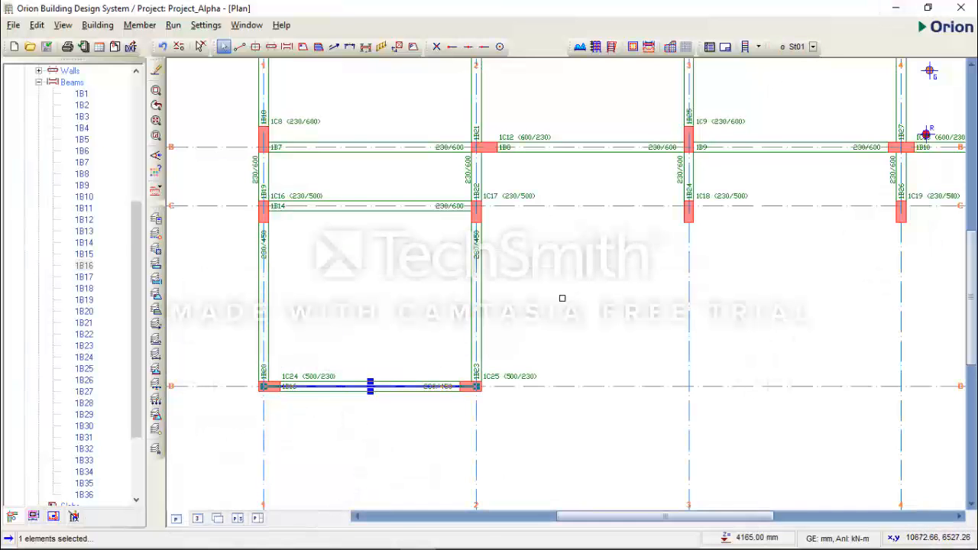
{"action": "scroll", "coordinate": [561, 297], "scroll_direction": "down", "scroll_amount": 3}
{"action": "scroll", "coordinate": [492, 345], "scroll_direction": "up", "scroll_amount": 2}
{"action": "scroll", "coordinate": [468, 341], "scroll_direction": "up", "scroll_amount": 1}
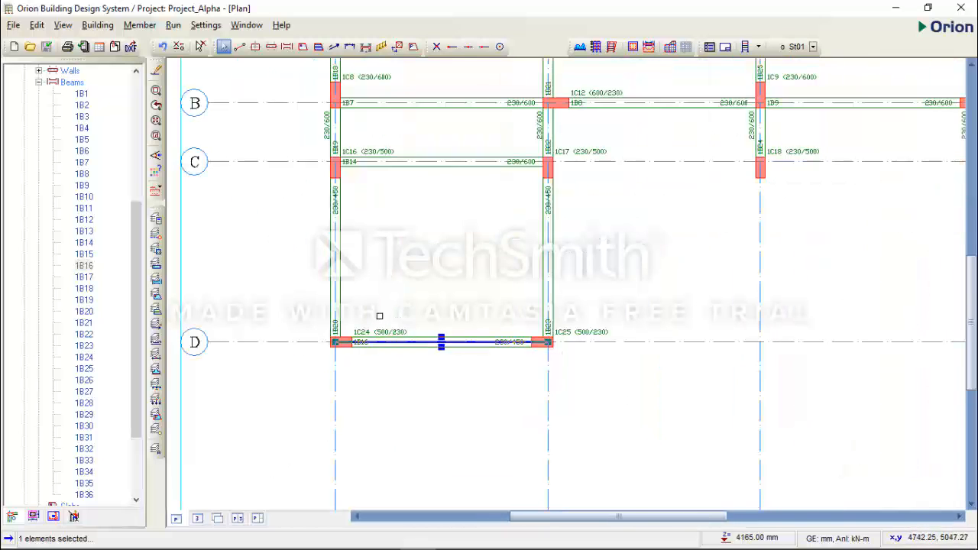
{"action": "scroll", "coordinate": [378, 316], "scroll_direction": "down", "scroll_amount": 2}
{"action": "middle_click_drag", "start_coordinate": [469, 304], "coordinate": [349, 288]}
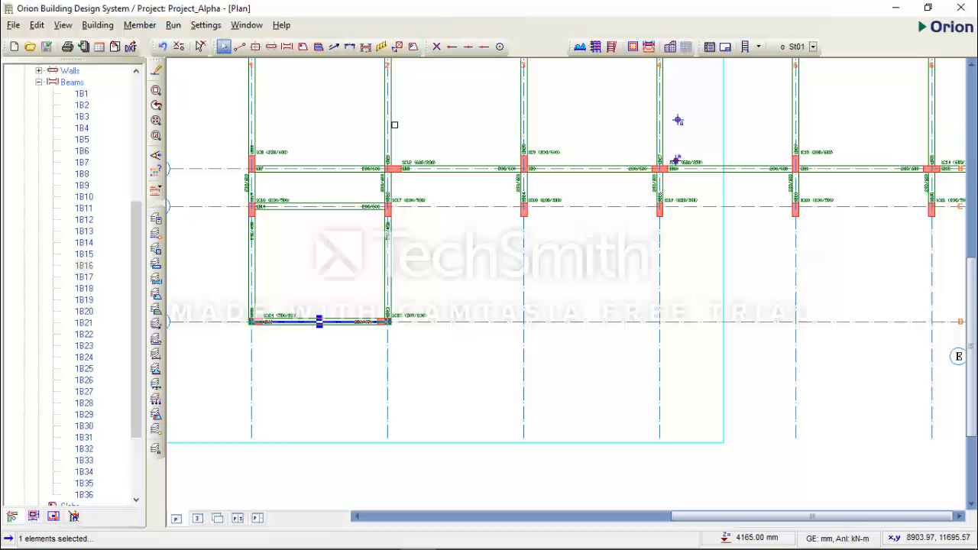
{"action": "mouse_move", "coordinate": [392, 124]}
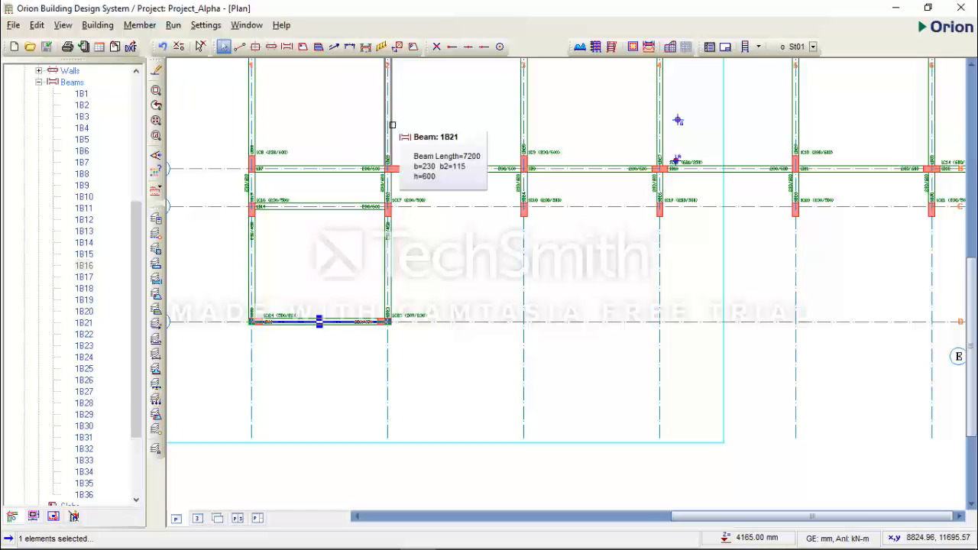
- Tile the plan and 3D views vertically to show the selected half-landing beam on axis D in both
{"action": "left_click", "coordinate": [246, 25]}
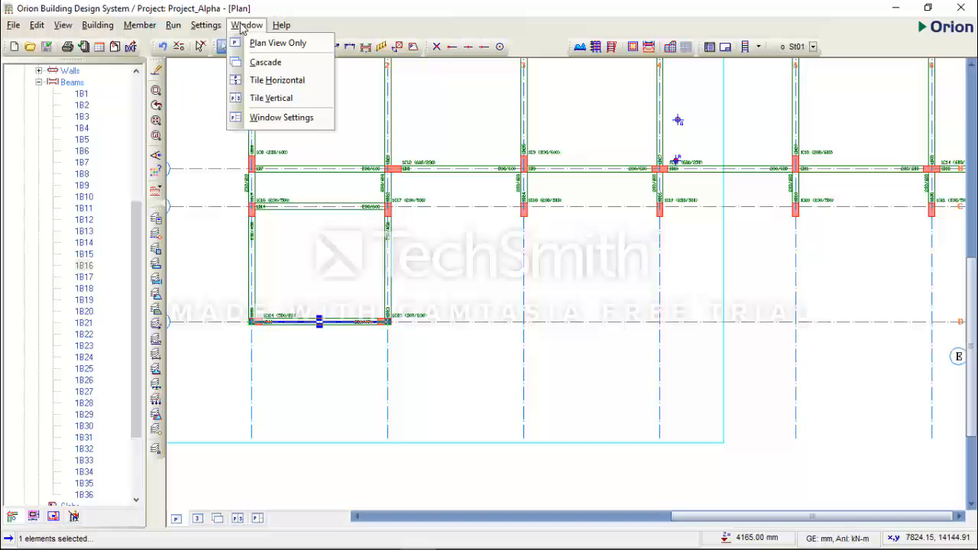
{"action": "left_click", "coordinate": [272, 99]}
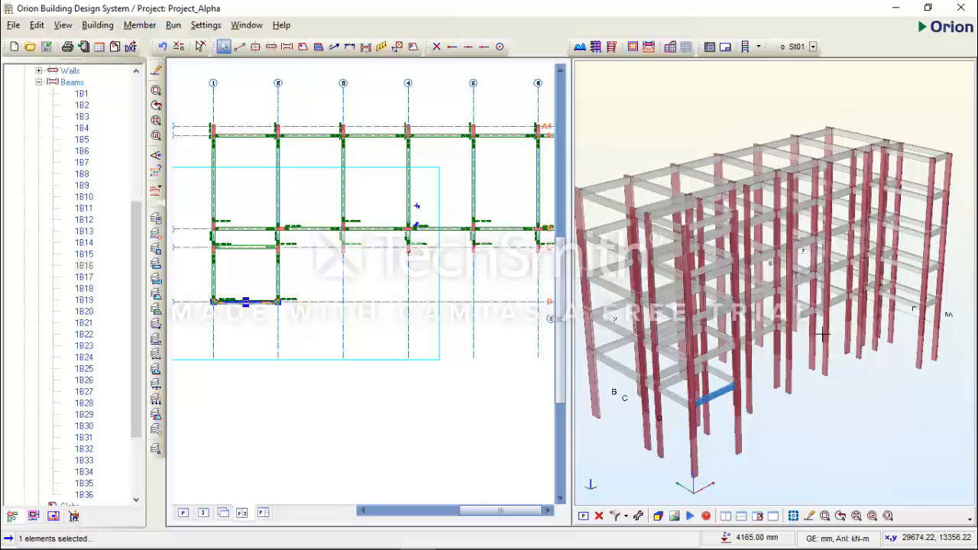
{"action": "left_click_drag", "start_coordinate": [818, 381], "coordinate": [816, 358]}
{"action": "middle_click_drag", "start_coordinate": [219, 291], "coordinate": [238, 292]}
{"action": "scroll", "coordinate": [226, 297], "scroll_direction": "up", "scroll_amount": 3}
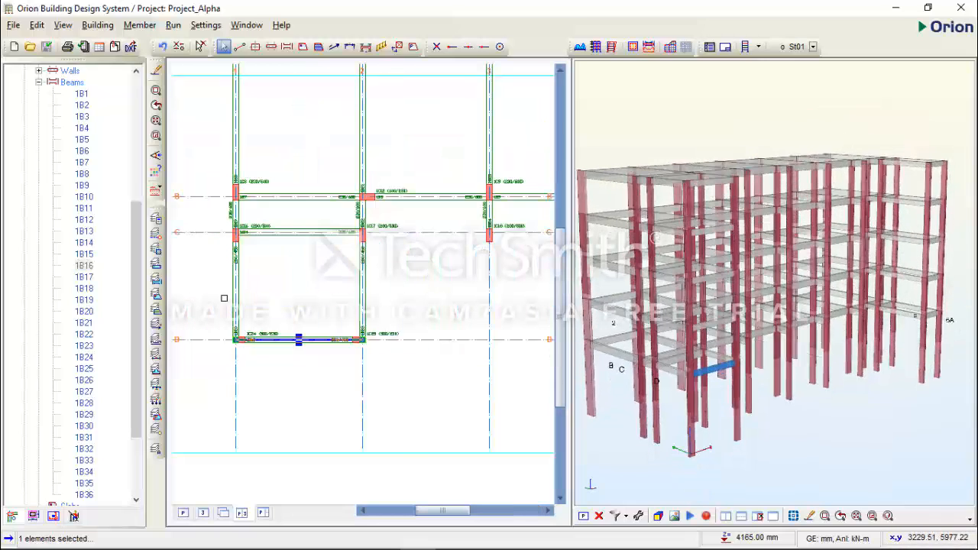
{"action": "scroll", "coordinate": [224, 298], "scroll_direction": "up", "scroll_amount": 1}
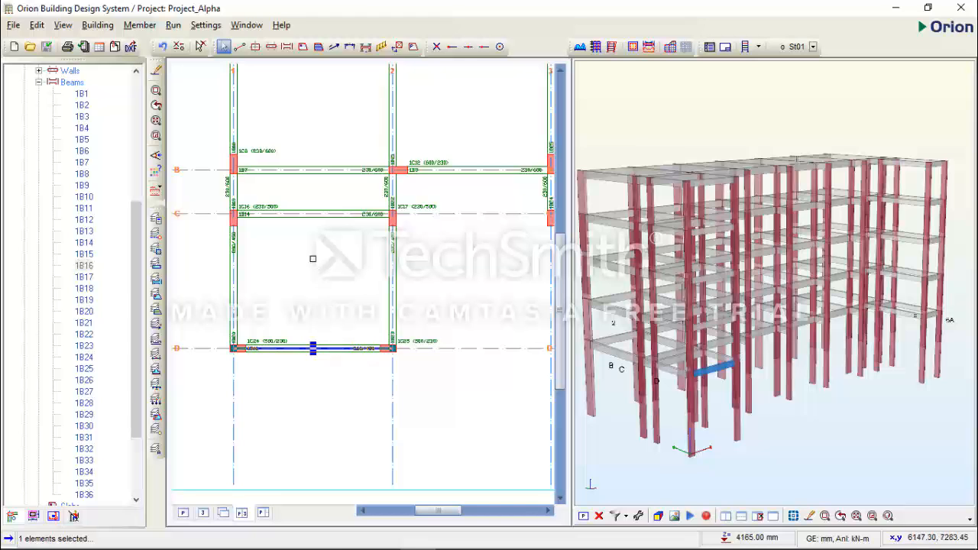
- Set delZ-I and delZ-J of beam 1B16 on axis D to -2170 mm, update it and close its properties
{"action": "right_click", "coordinate": [313, 258]}
{"action": "left_click", "coordinate": [368, 266]}
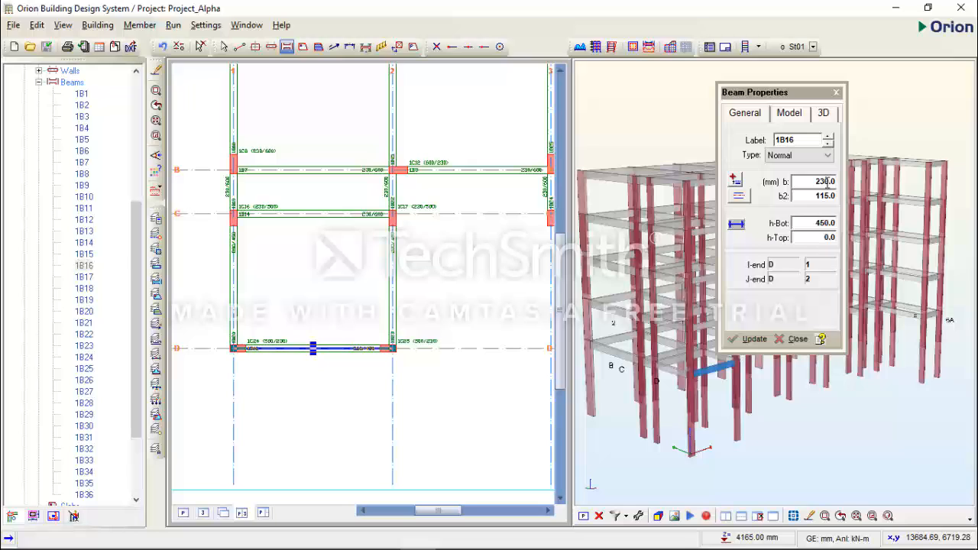
{"action": "left_click", "coordinate": [824, 113]}
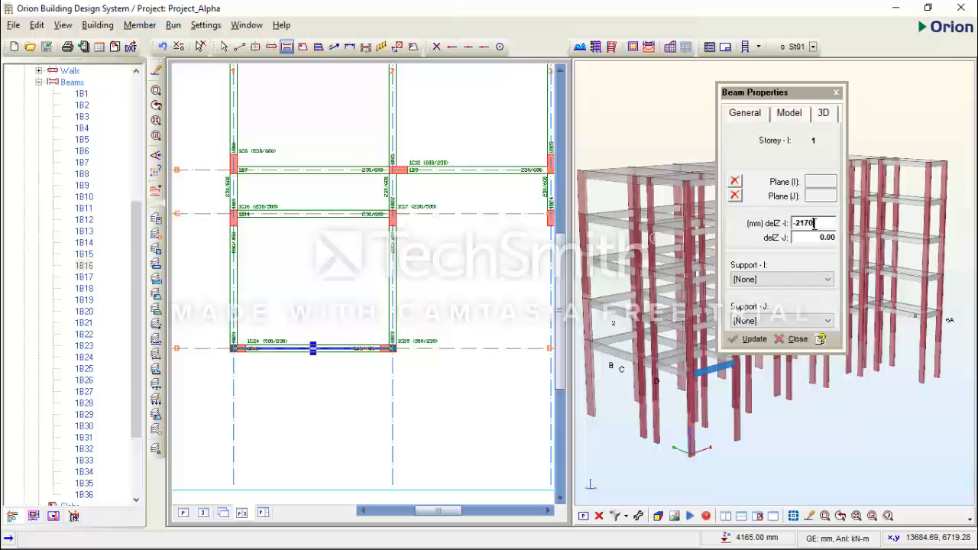
{"action": "key", "text": "Tab"}
{"action": "key", "text": "Tab"}
{"action": "key", "text": "Tab"}
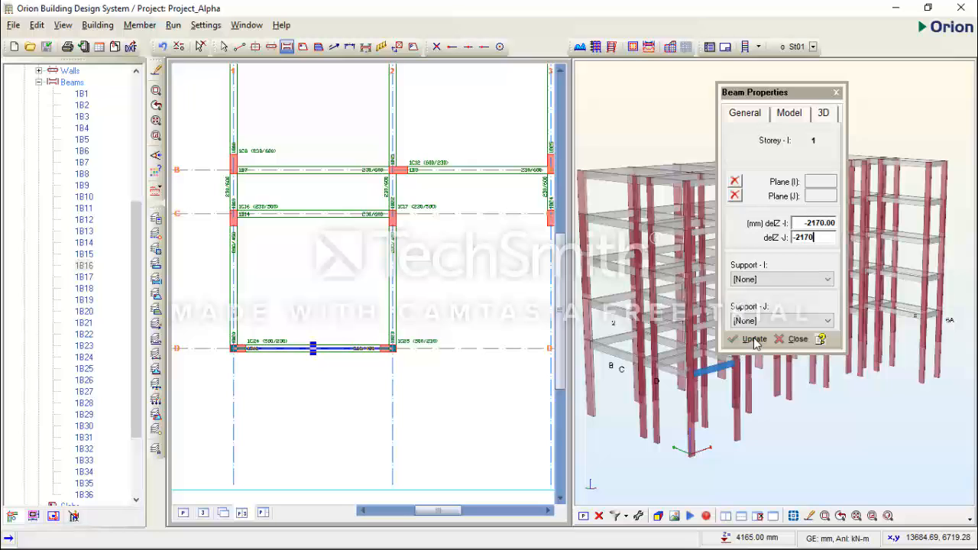
{"action": "left_click", "coordinate": [754, 339]}
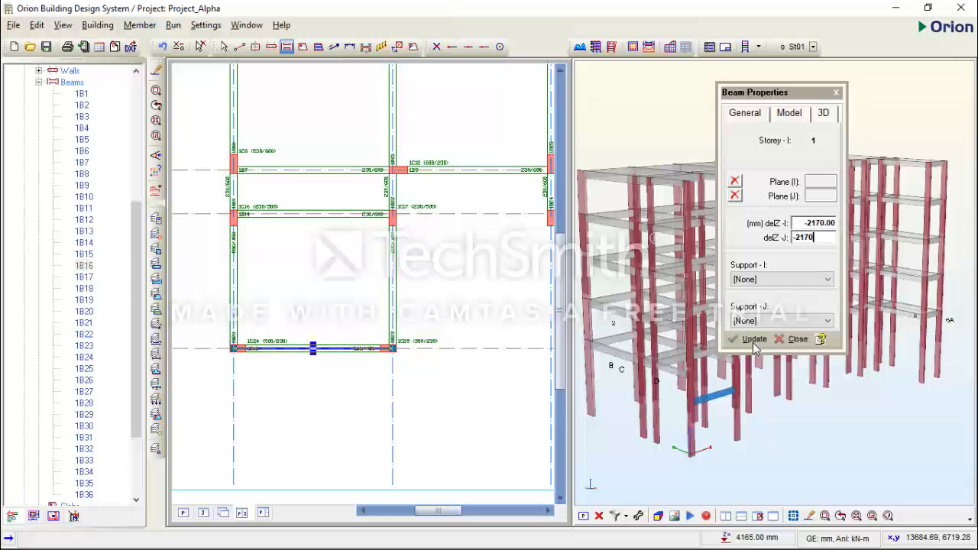
{"action": "left_click", "coordinate": [831, 92]}
- Return to the plan view only and select the stairwell beam on axis 2 between axes C and D
{"action": "left_click", "coordinate": [242, 25]}
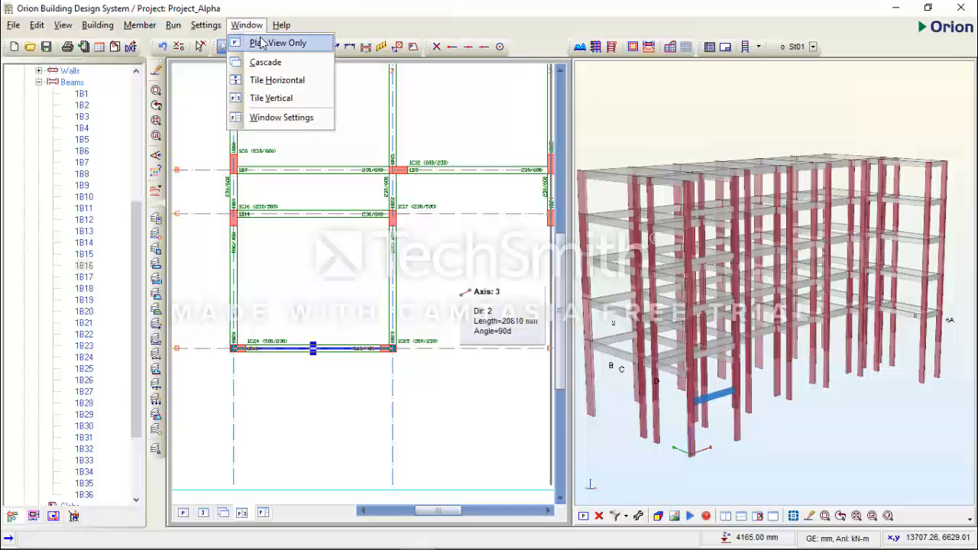
{"action": "left_click", "coordinate": [262, 39]}
{"action": "scroll", "coordinate": [472, 241], "scroll_direction": "down", "scroll_amount": 2}
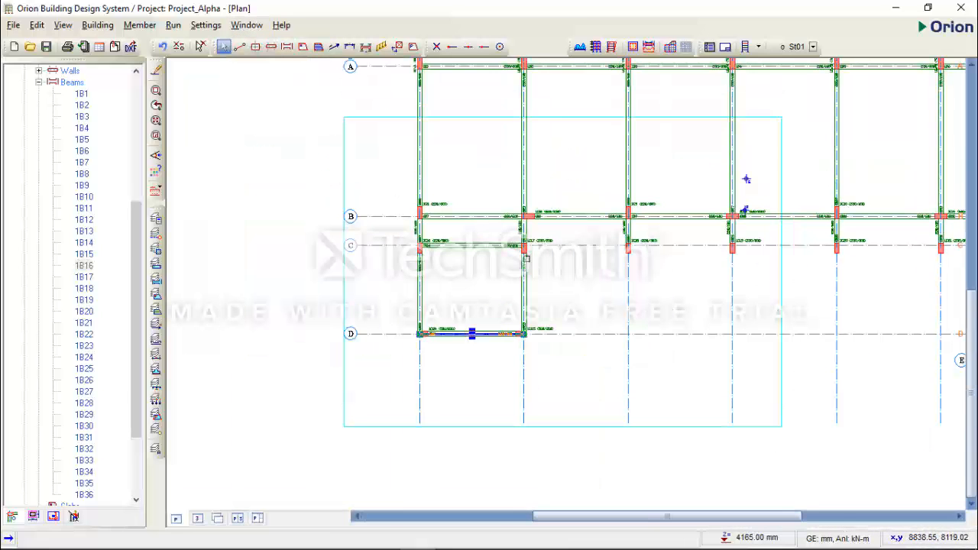
{"action": "scroll", "coordinate": [527, 273], "scroll_direction": "up", "scroll_amount": 2}
{"action": "left_click", "coordinate": [527, 274]}
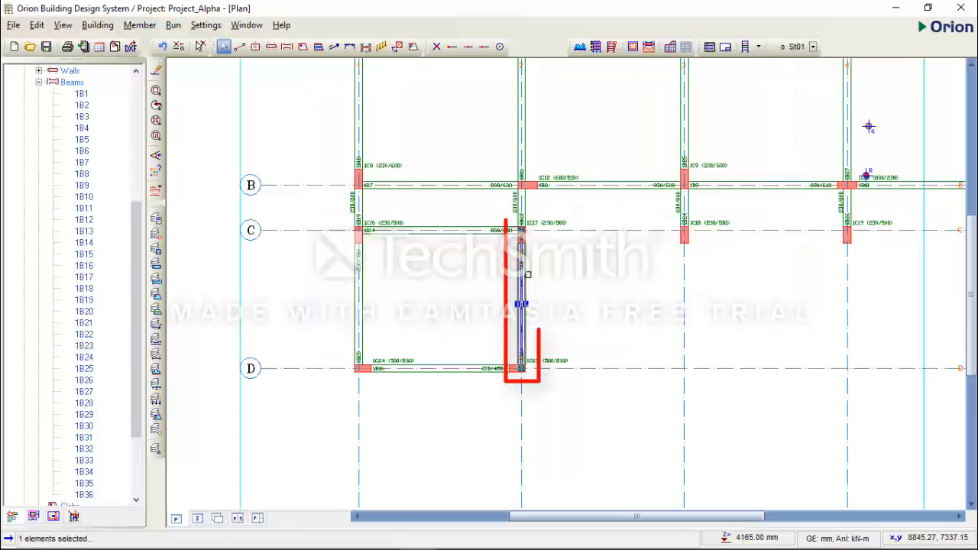
{"action": "scroll", "coordinate": [527, 345], "scroll_direction": "down", "scroll_amount": 2}
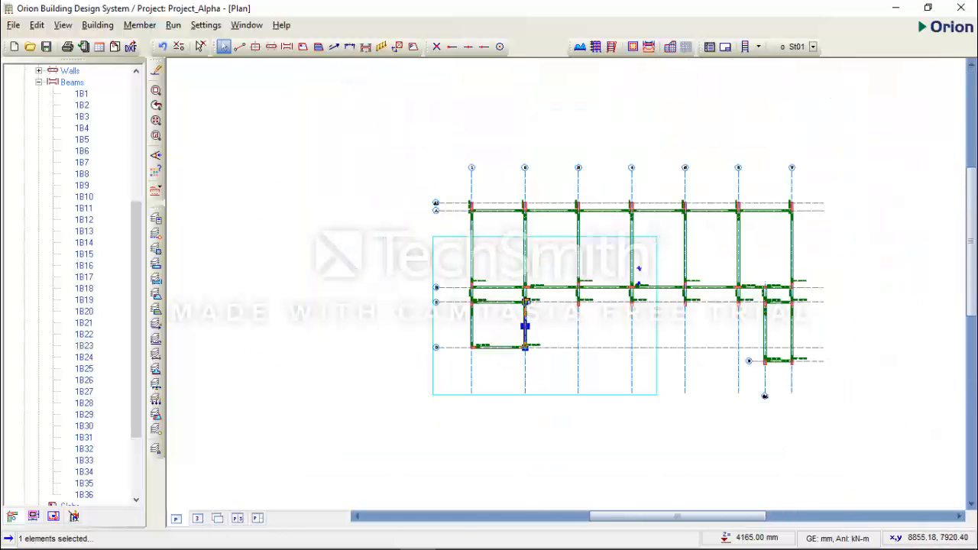
{"action": "scroll", "coordinate": [531, 164], "scroll_direction": "up", "scroll_amount": 1}
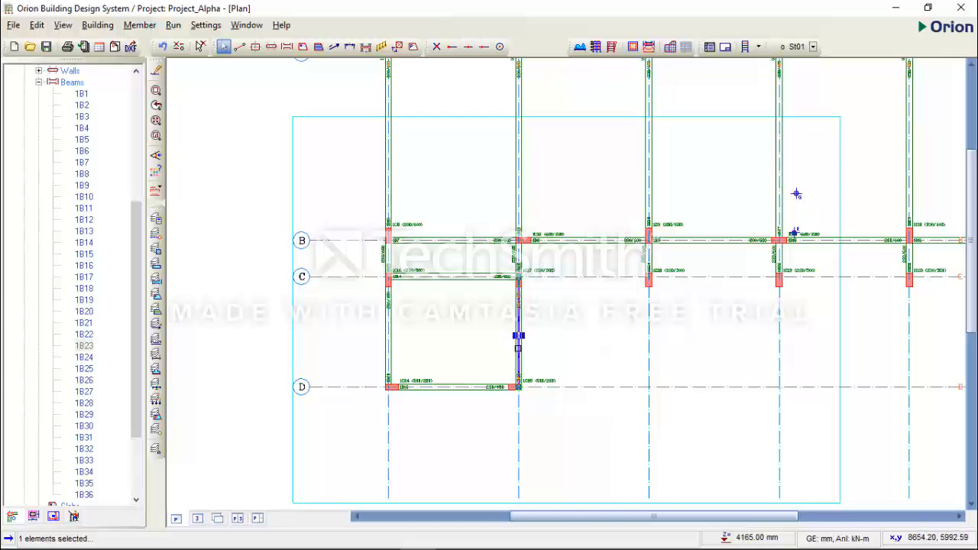
{"action": "scroll", "coordinate": [492, 261], "scroll_direction": "down", "scroll_amount": 2}
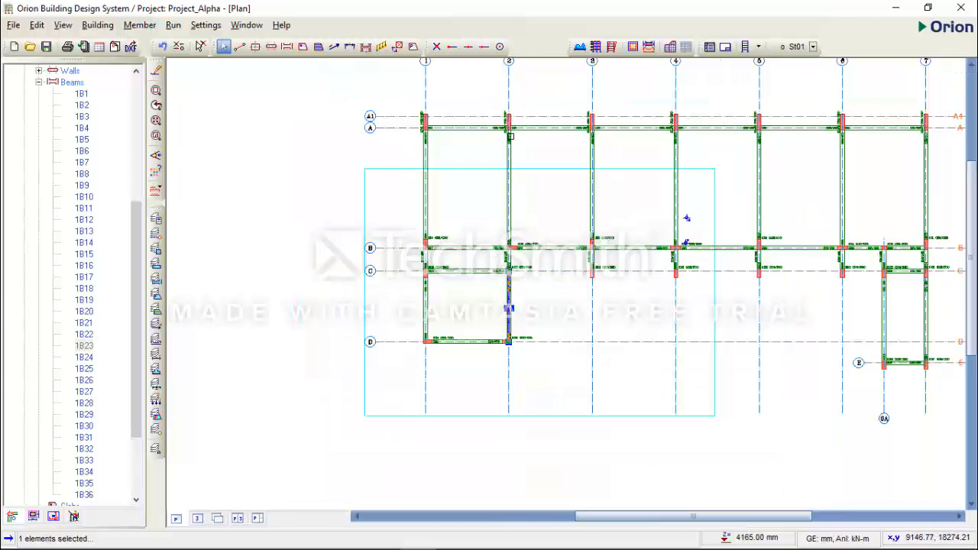
{"action": "scroll", "coordinate": [511, 299], "scroll_direction": "up", "scroll_amount": 6}
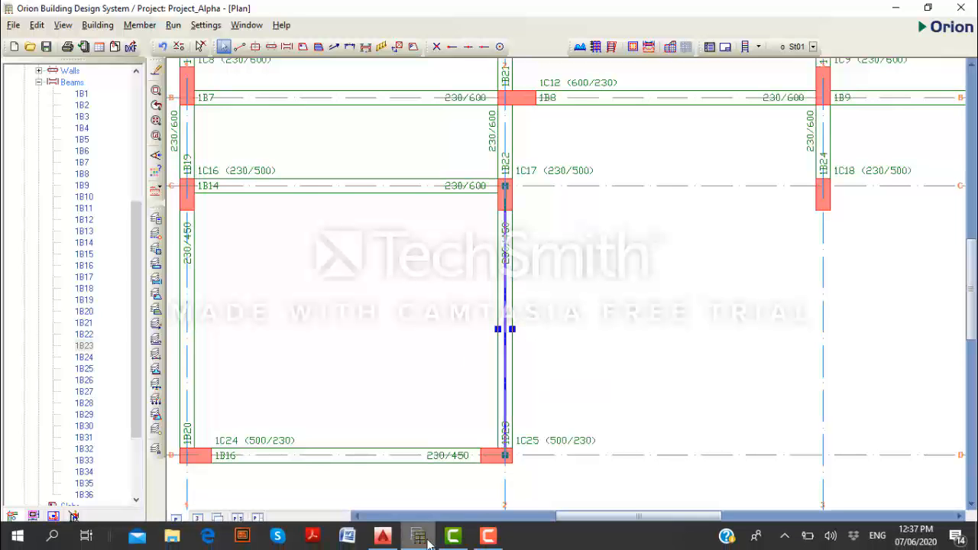
- Switch to AutoCAD and examine the small axis D rectangle and the lower blue beam at the lowest half landing
{"action": "left_click", "coordinate": [382, 535]}
{"action": "scroll", "coordinate": [504, 380], "scroll_direction": "down", "scroll_amount": 4}
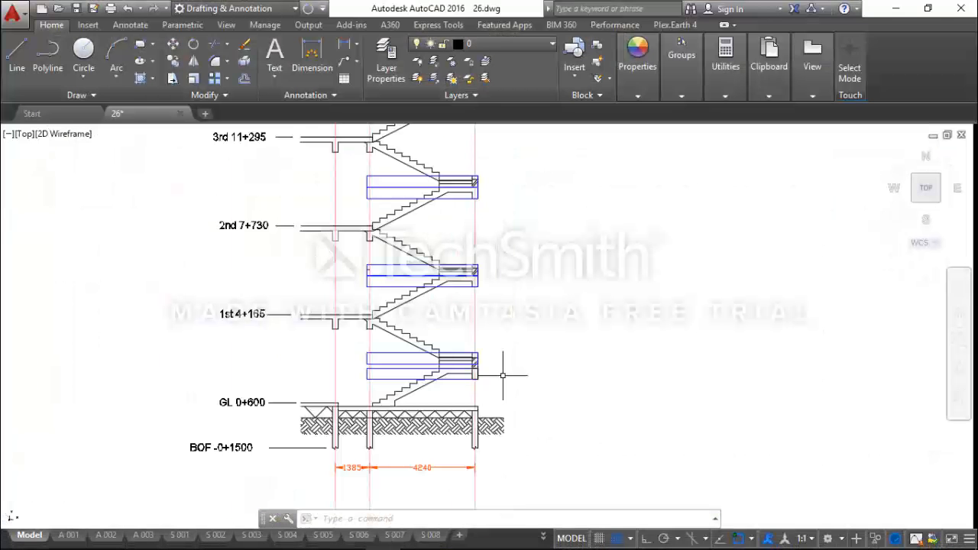
{"action": "scroll", "coordinate": [482, 367], "scroll_direction": "up", "scroll_amount": 6}
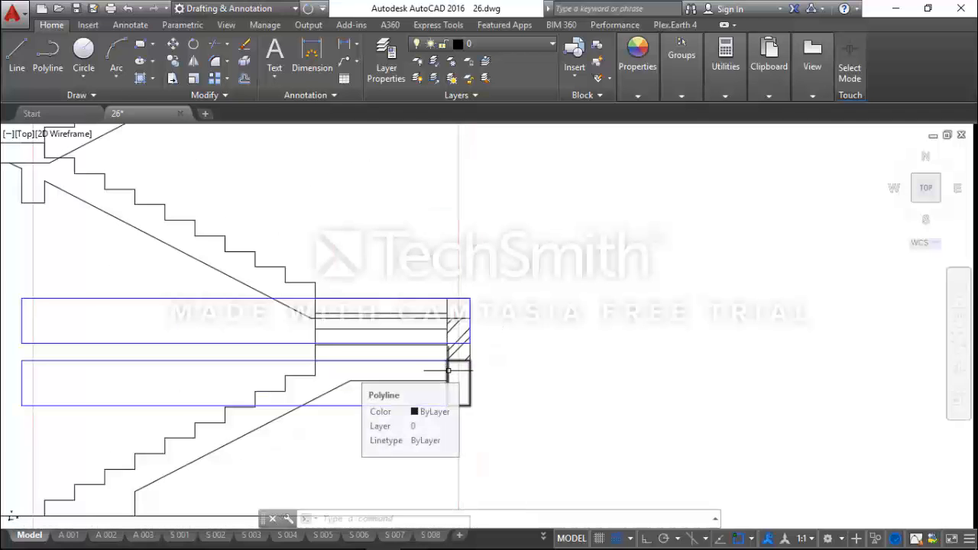
{"action": "left_click", "coordinate": [449, 371]}
{"action": "scroll", "coordinate": [448, 406], "scroll_direction": "down", "scroll_amount": 2}
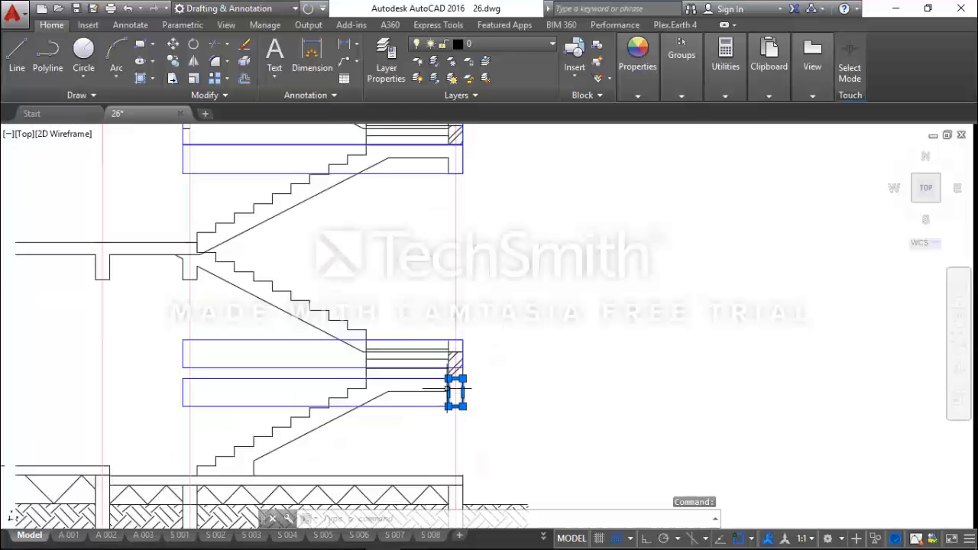
{"action": "scroll", "coordinate": [449, 391], "scroll_direction": "down", "scroll_amount": 3}
{"action": "scroll", "coordinate": [454, 396], "scroll_direction": "up", "scroll_amount": 3}
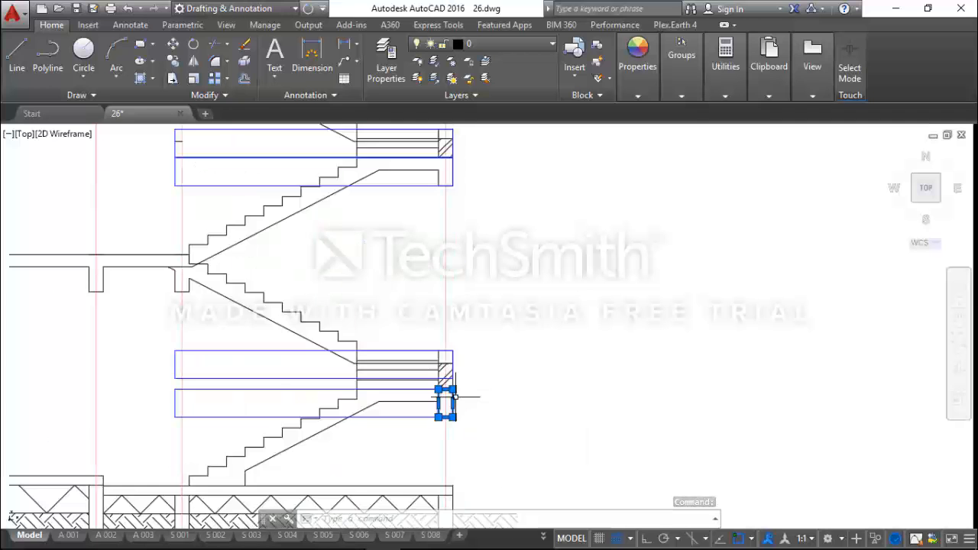
{"action": "scroll", "coordinate": [454, 397], "scroll_direction": "down", "scroll_amount": 2}
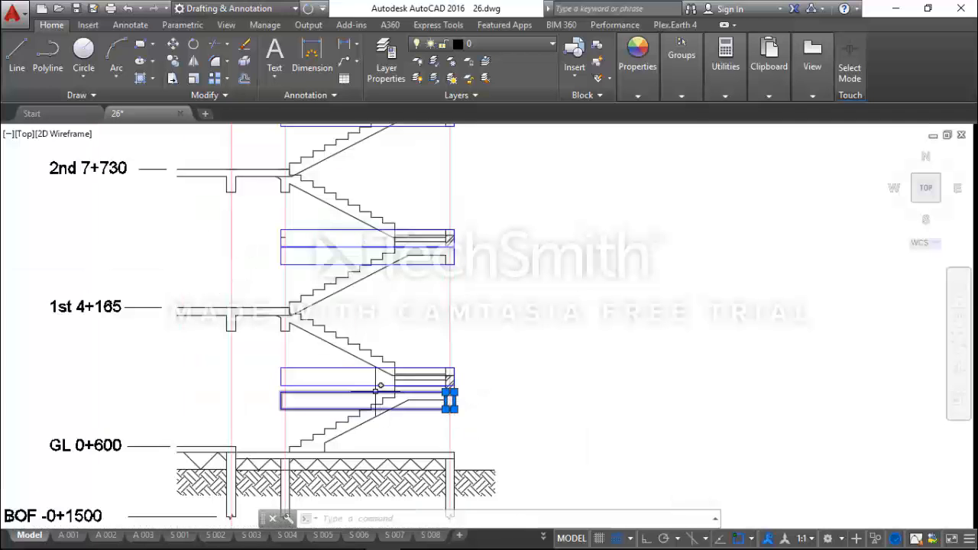
{"action": "left_click", "coordinate": [374, 391]}
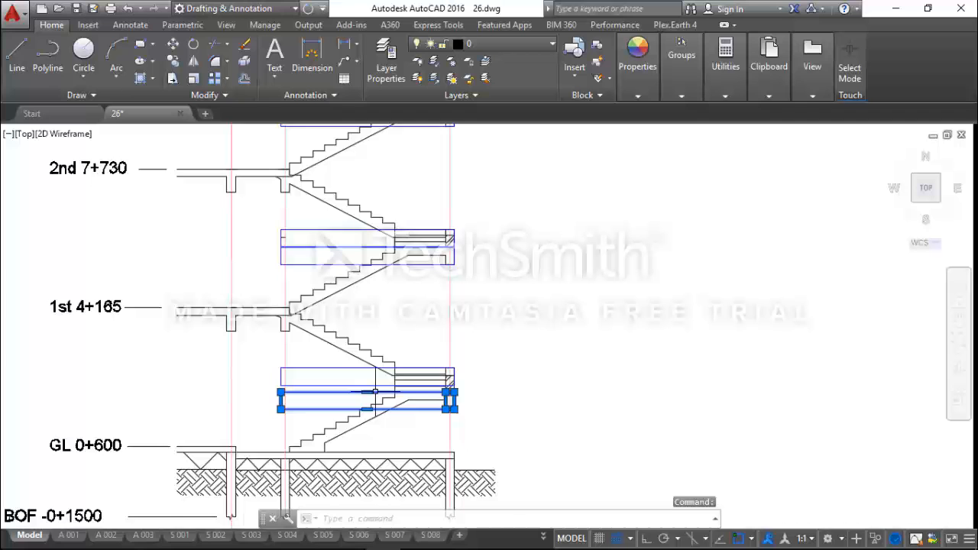
{"action": "scroll", "coordinate": [374, 392], "scroll_direction": "down", "scroll_amount": 3}
{"action": "scroll", "coordinate": [372, 412], "scroll_direction": "up", "scroll_amount": 5}
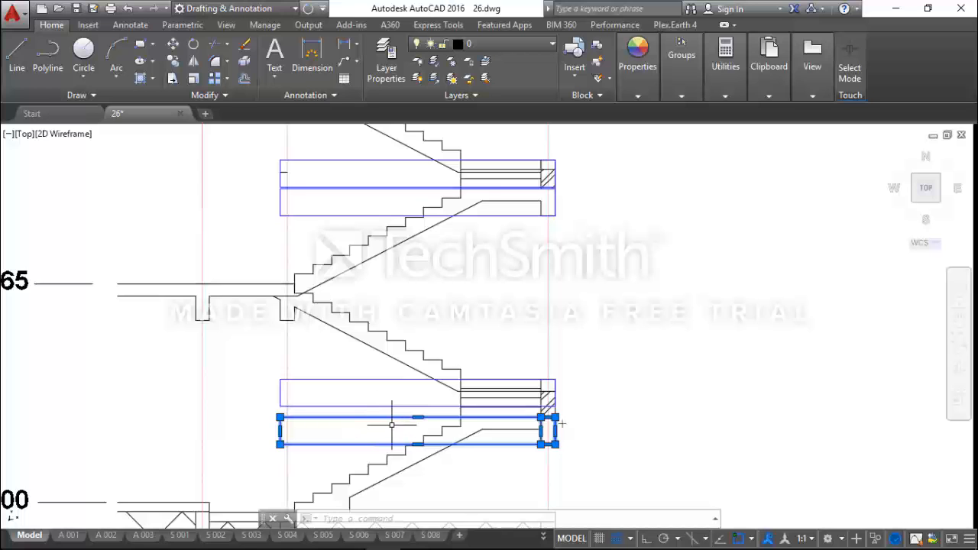
- Compare the extent of the lower blue beam with the rectangle beneath the hatched beam at axis D
{"action": "key", "text": "Escape"}
{"action": "left_click", "coordinate": [382, 415]}
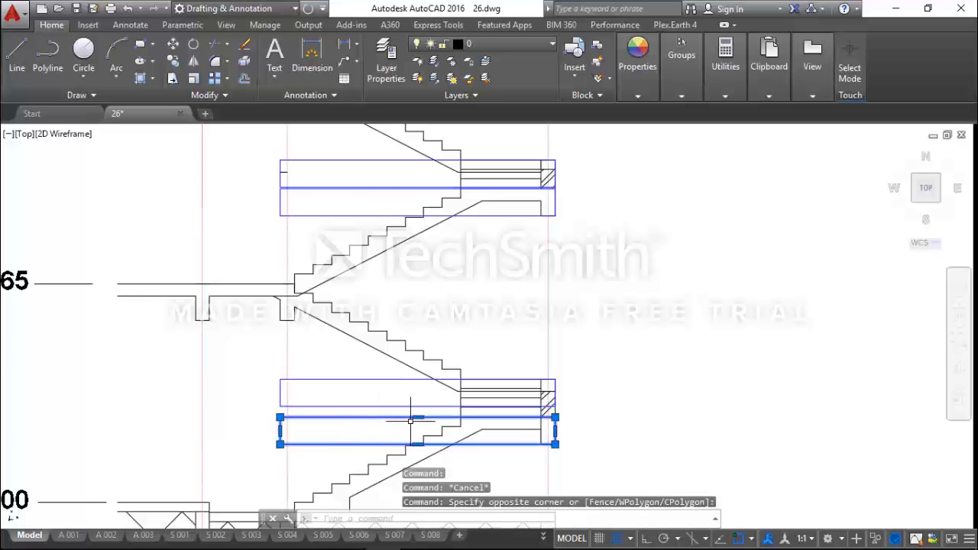
{"action": "scroll", "coordinate": [405, 425], "scroll_direction": "down", "scroll_amount": 6}
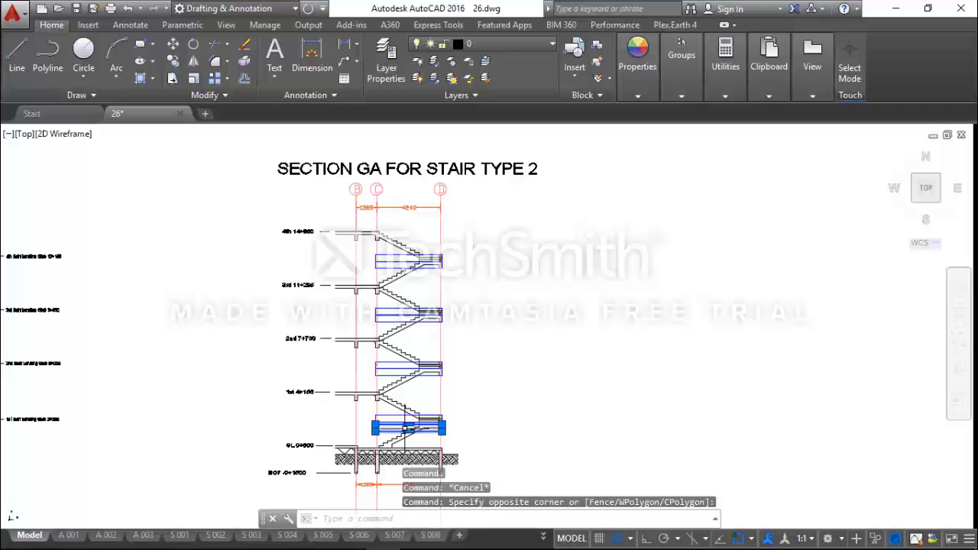
{"action": "scroll", "coordinate": [405, 427], "scroll_direction": "up", "scroll_amount": 4}
{"action": "scroll", "coordinate": [492, 420], "scroll_direction": "up", "scroll_amount": 3}
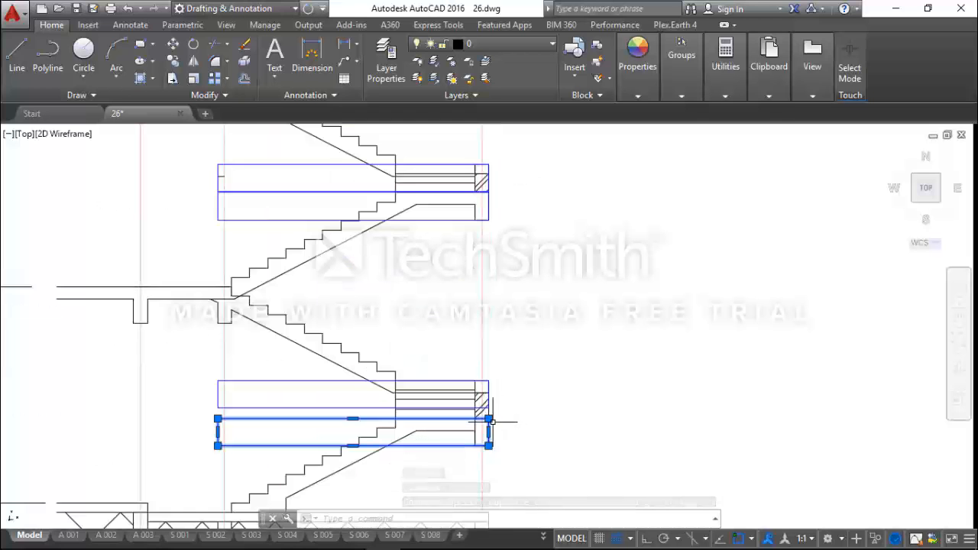
{"action": "scroll", "coordinate": [490, 421], "scroll_direction": "up", "scroll_amount": 2}
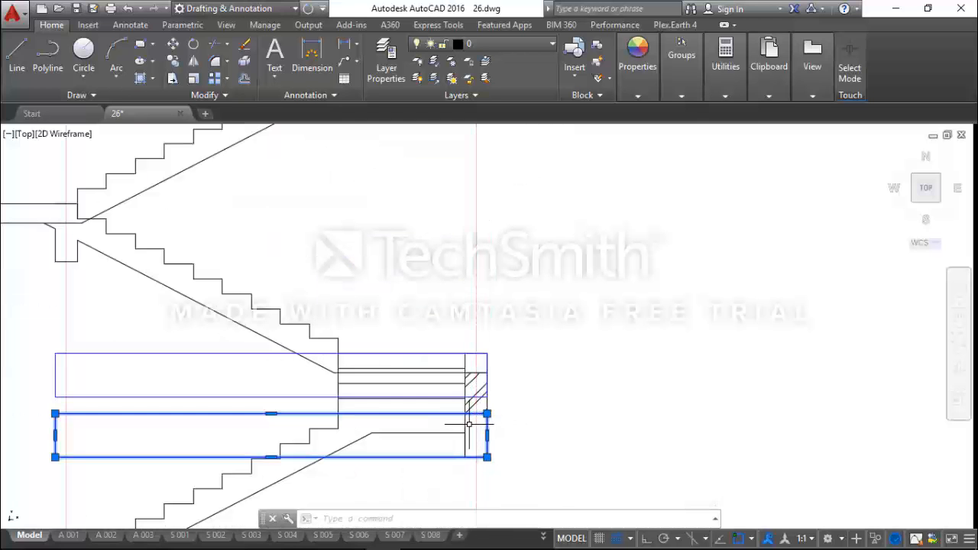
{"action": "key", "text": "Escape"}
{"action": "left_click", "coordinate": [465, 426]}
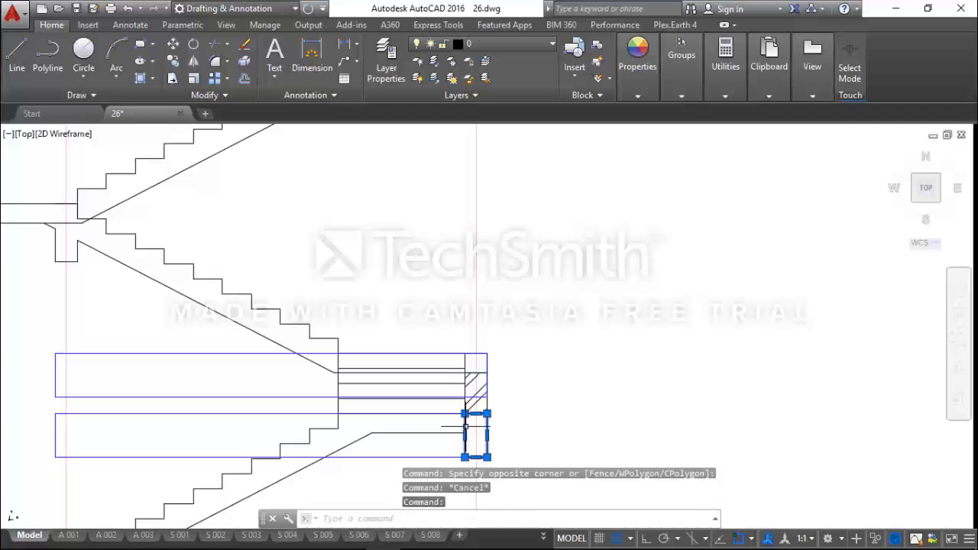
{"action": "scroll", "coordinate": [476, 414], "scroll_direction": "up", "scroll_amount": 4}
{"action": "key", "text": "Escape"}
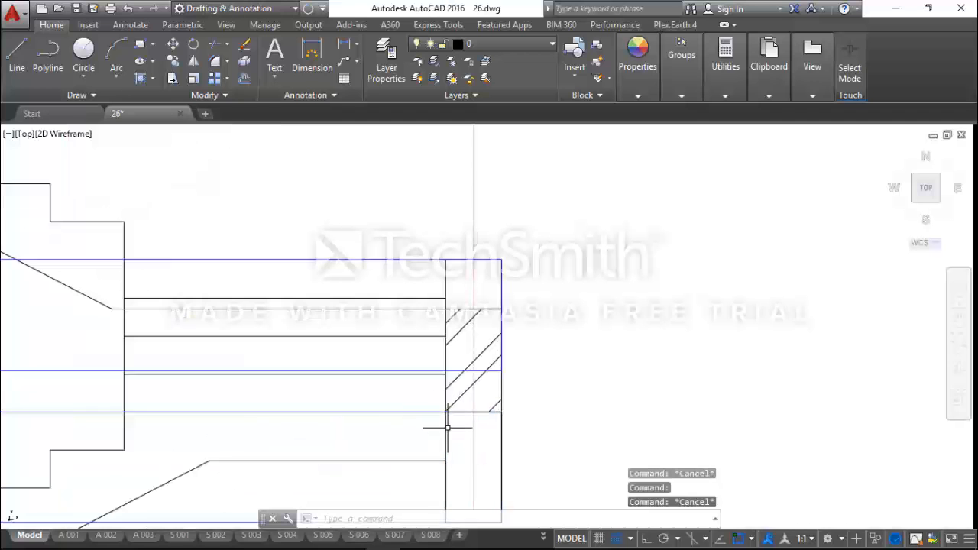
- Check the top-edge alignment of the lower blue beam and the axis D rectangle at the lowest half landing
{"action": "left_click", "coordinate": [448, 428]}
{"action": "left_click", "coordinate": [441, 423]}
{"action": "left_click", "coordinate": [422, 417]}
{"action": "left_click", "coordinate": [419, 407]}
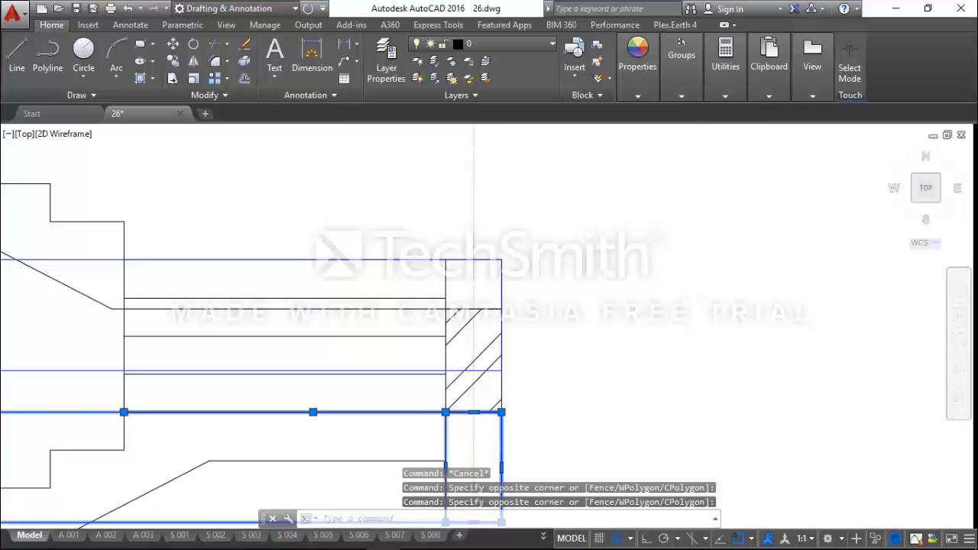
{"action": "scroll", "coordinate": [496, 413], "scroll_direction": "down", "scroll_amount": 4}
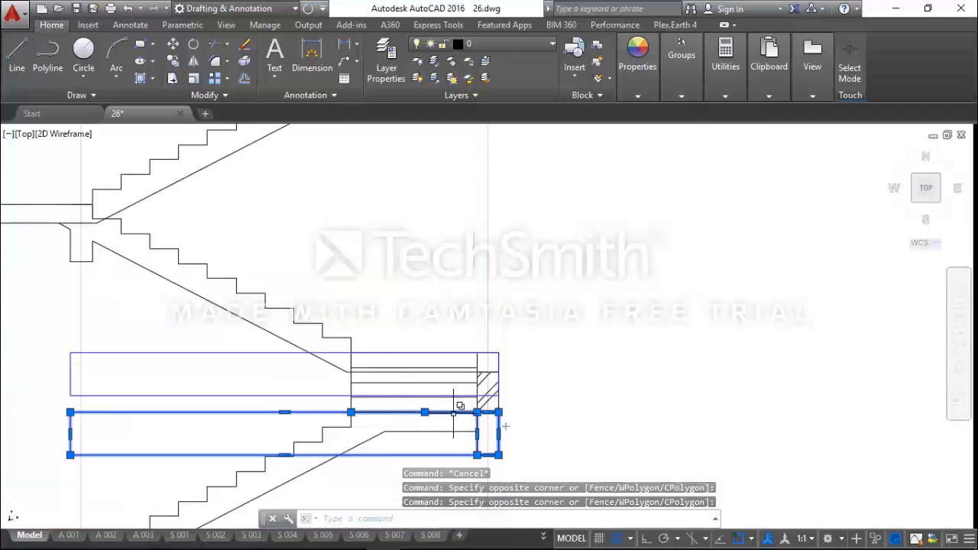
{"action": "scroll", "coordinate": [454, 412], "scroll_direction": "down", "scroll_amount": 4}
{"action": "key", "text": "Escape"}
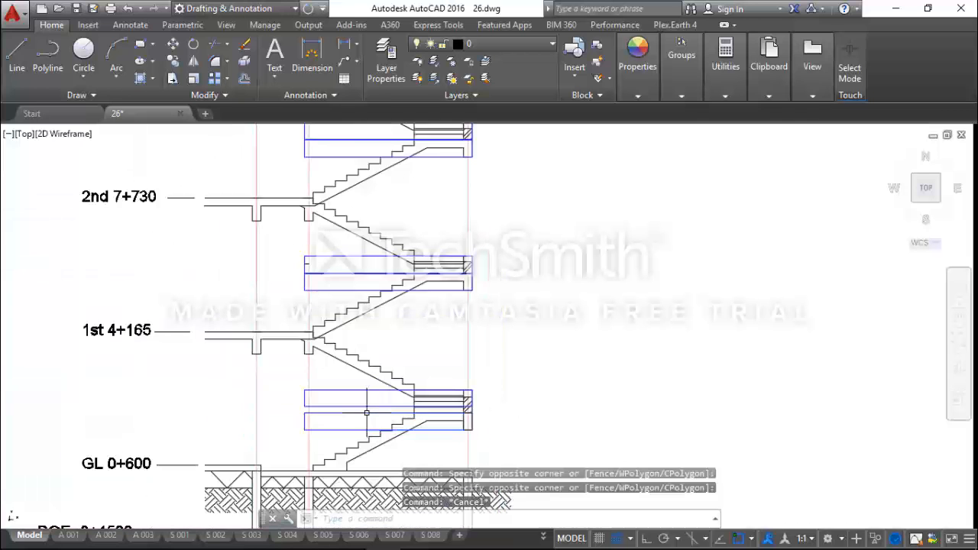
{"action": "left_click", "coordinate": [367, 413]}
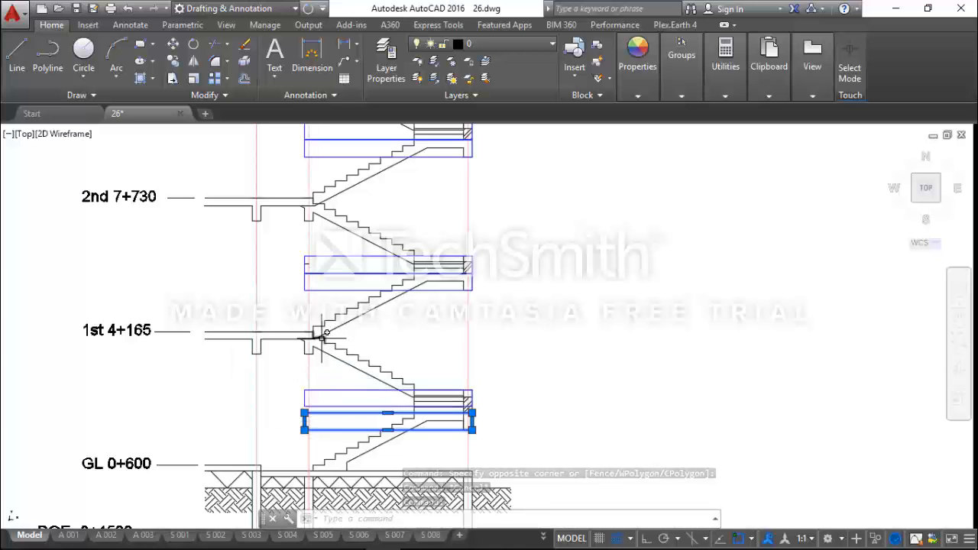
- Draw a horizontal line with Ortho on from the 1st floor slab level at axis C to beyond axis D
{"action": "left_click", "coordinate": [17, 54]}
{"action": "left_click", "coordinate": [313, 332]}
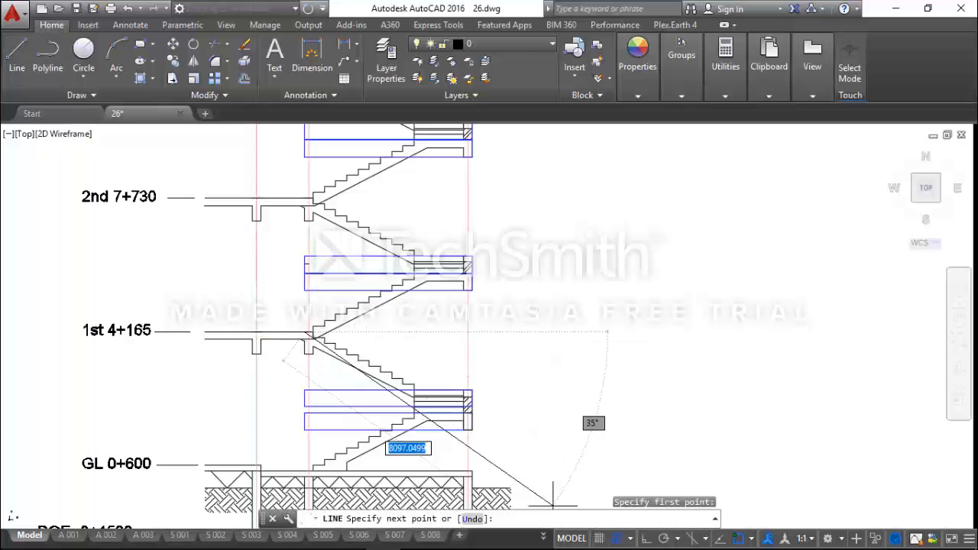
{"action": "left_click", "coordinate": [646, 537]}
{"action": "key", "text": "Escape"}
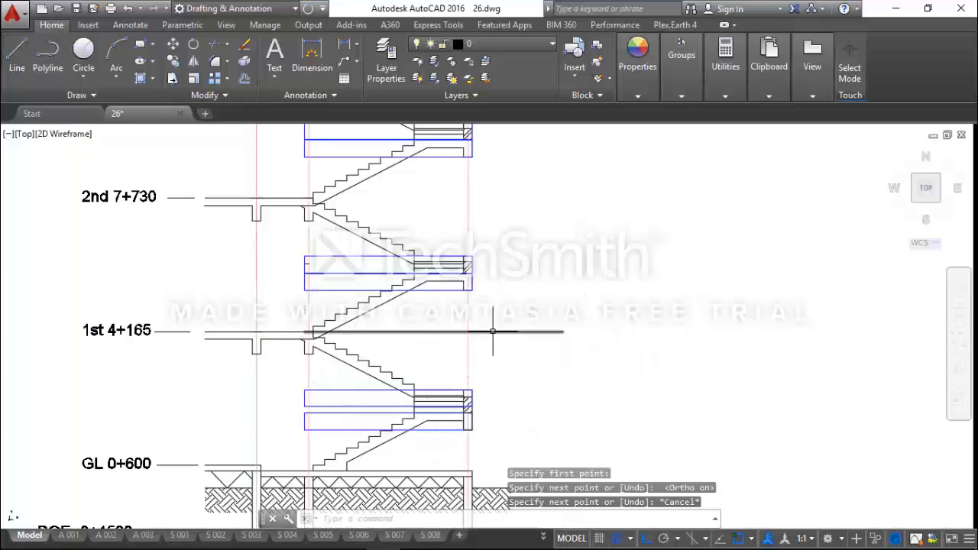
- Measure the vertical distance from the 1st floor reference line down to the top edge of the lower blue beam
{"action": "left_click", "coordinate": [491, 332]}
{"action": "key", "text": "Escape"}
{"action": "left_click", "coordinate": [523, 346]}
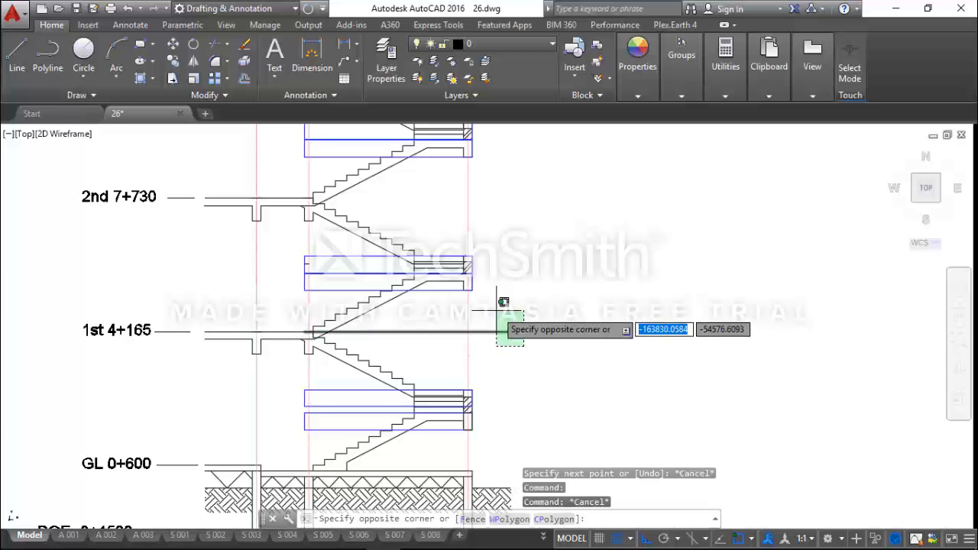
{"action": "key", "text": "Escape"}
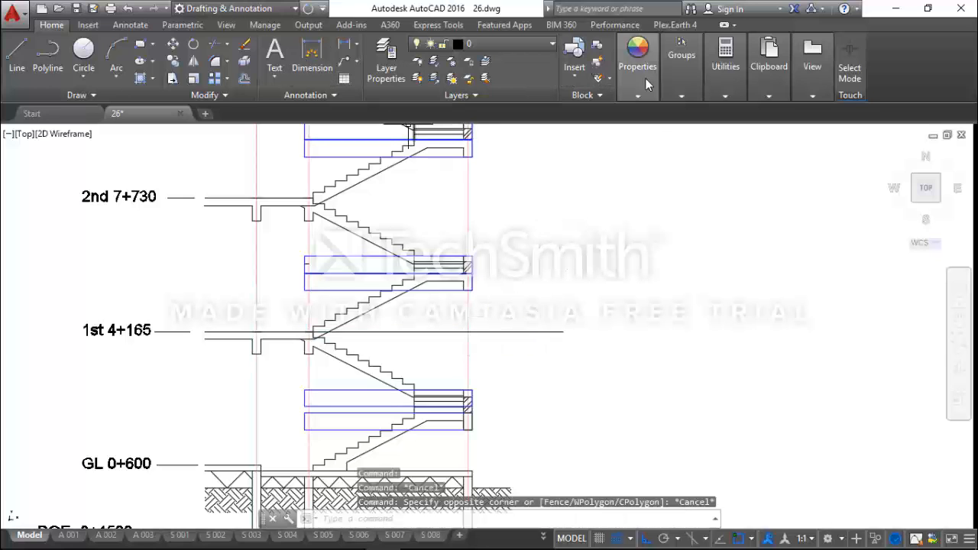
{"action": "left_click", "coordinate": [725, 58]}
{"action": "left_click", "coordinate": [699, 122]}
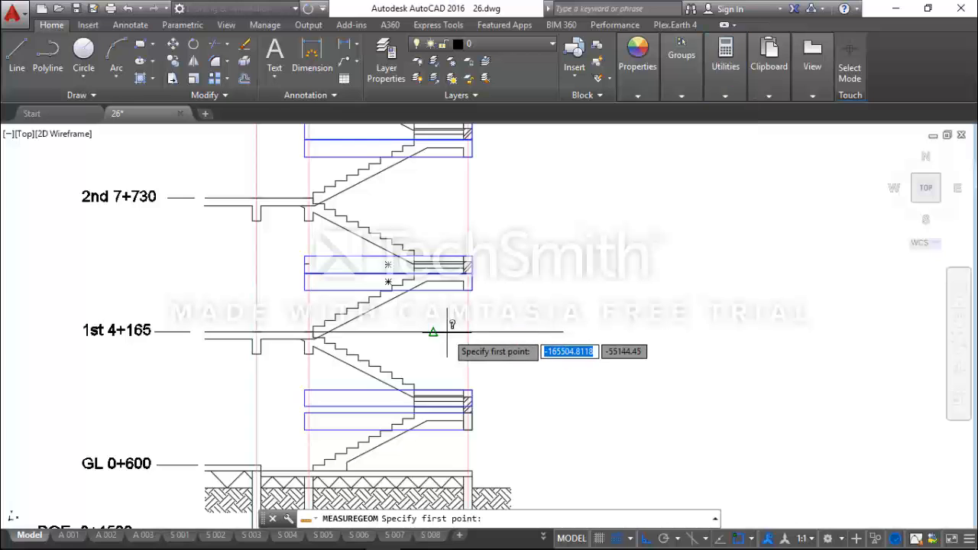
{"action": "left_click", "coordinate": [433, 332]}
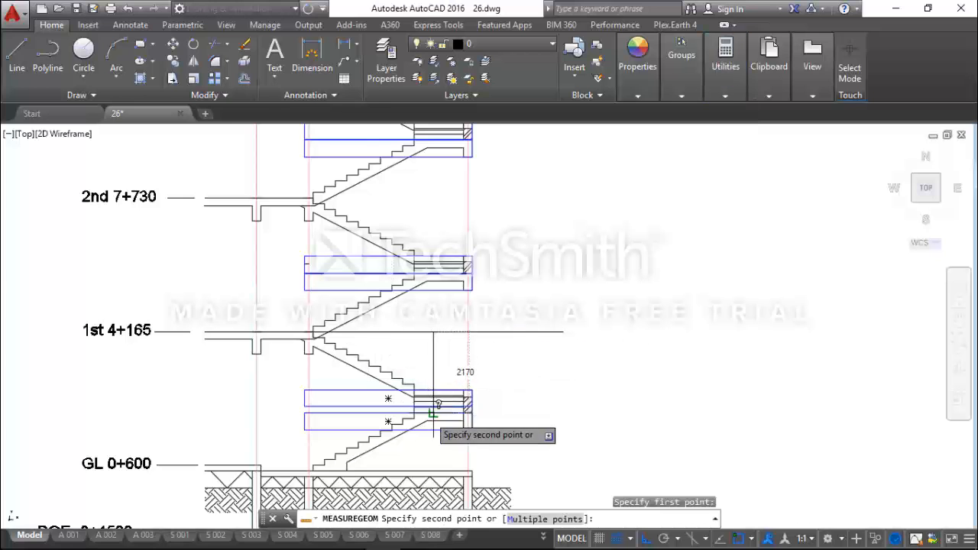
{"action": "scroll", "coordinate": [432, 410], "scroll_direction": "up", "scroll_amount": 2}
{"action": "left_click", "coordinate": [434, 410]}
{"action": "key", "text": "Escape"}
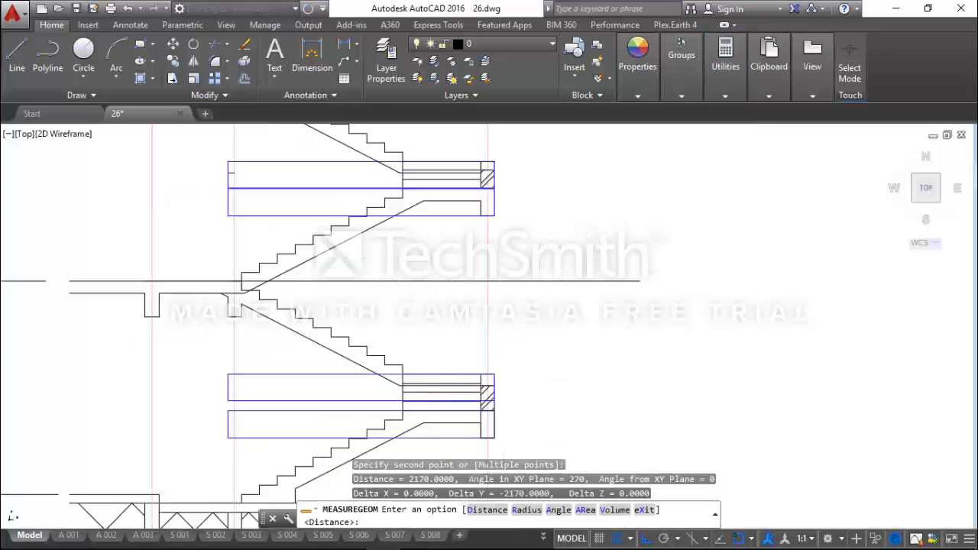
- Erase the horizontal 1st floor reference line and switch to Orion, declining to save changes
{"action": "left_click", "coordinate": [560, 305]}
{"action": "left_click", "coordinate": [538, 265]}
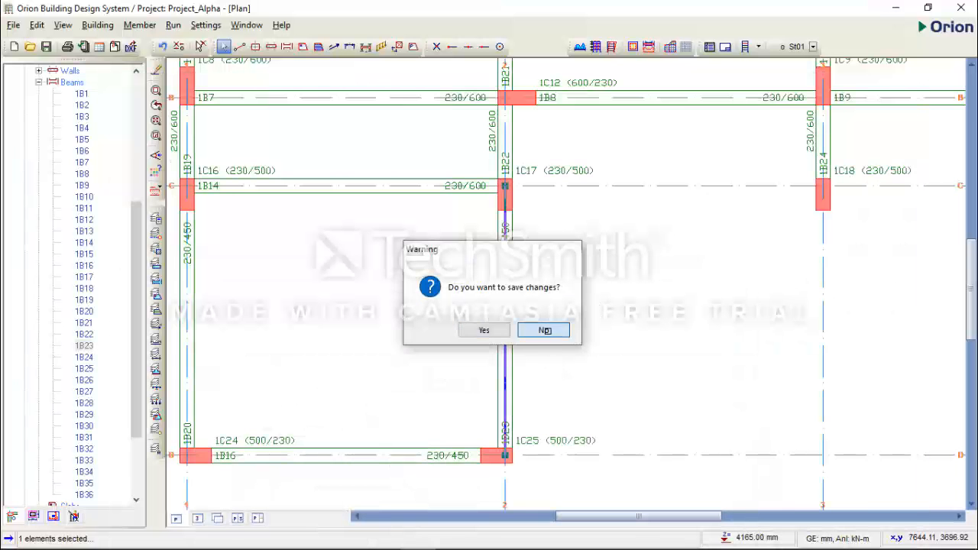
{"action": "left_click", "coordinate": [544, 330]}
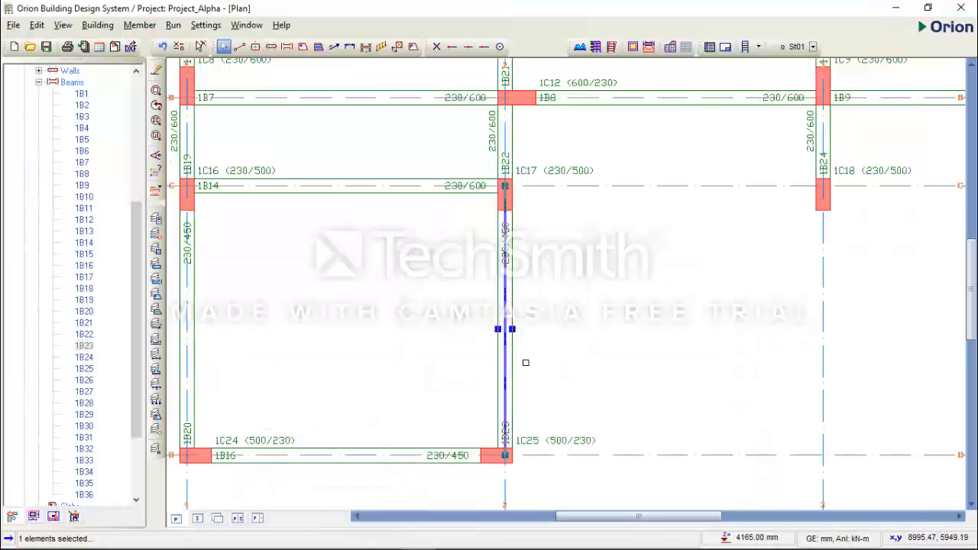
- Tile the plan and 3D views vertically and bring the selected axis 2 stair beam into view in 3D
{"action": "scroll", "coordinate": [524, 360], "scroll_direction": "down", "scroll_amount": 2}
{"action": "left_click", "coordinate": [246, 25]}
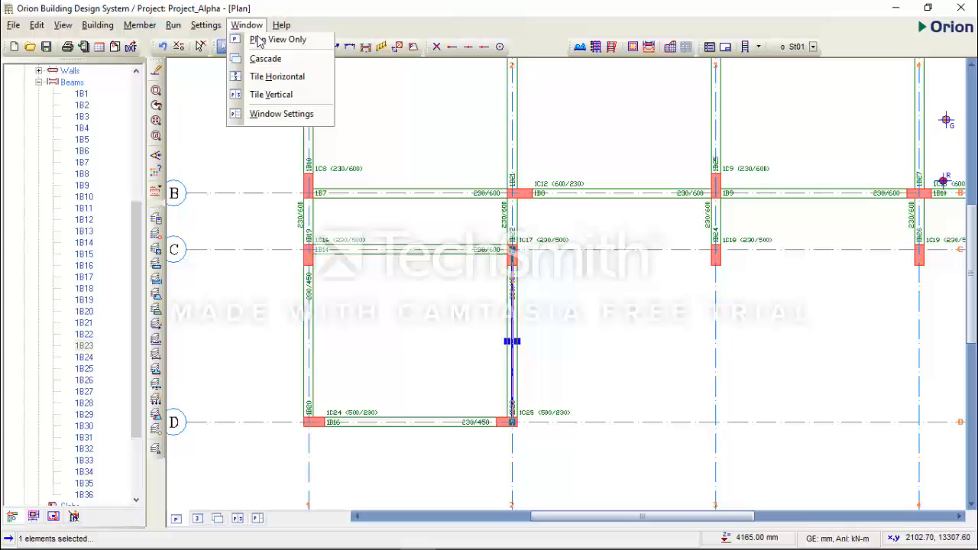
{"action": "left_click", "coordinate": [278, 99]}
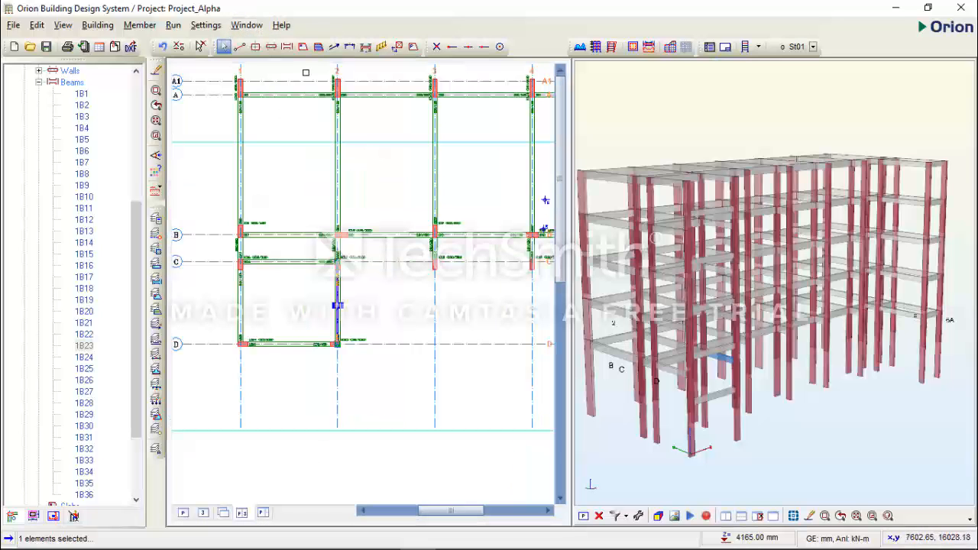
{"action": "scroll", "coordinate": [659, 276], "scroll_direction": "down", "scroll_amount": 1}
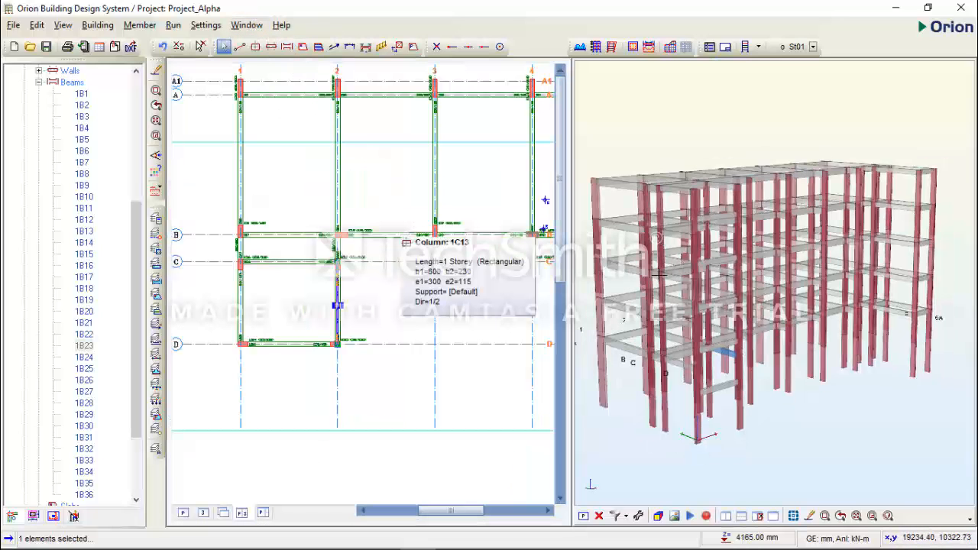
{"action": "left_click_drag", "start_coordinate": [804, 359], "coordinate": [731, 365]}
{"action": "scroll", "coordinate": [648, 362], "scroll_direction": "up", "scroll_amount": 3}
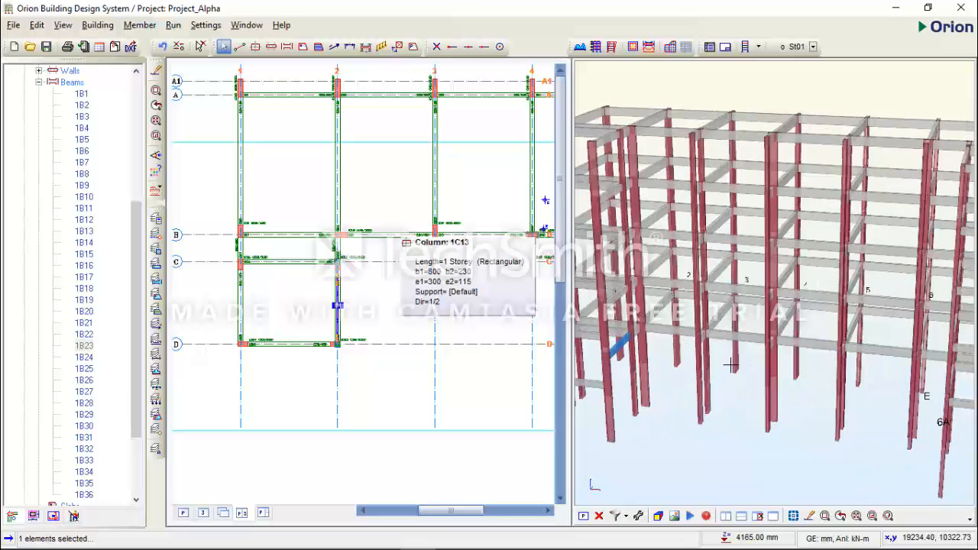
{"action": "left_click_drag", "start_coordinate": [621, 370], "coordinate": [631, 340]}
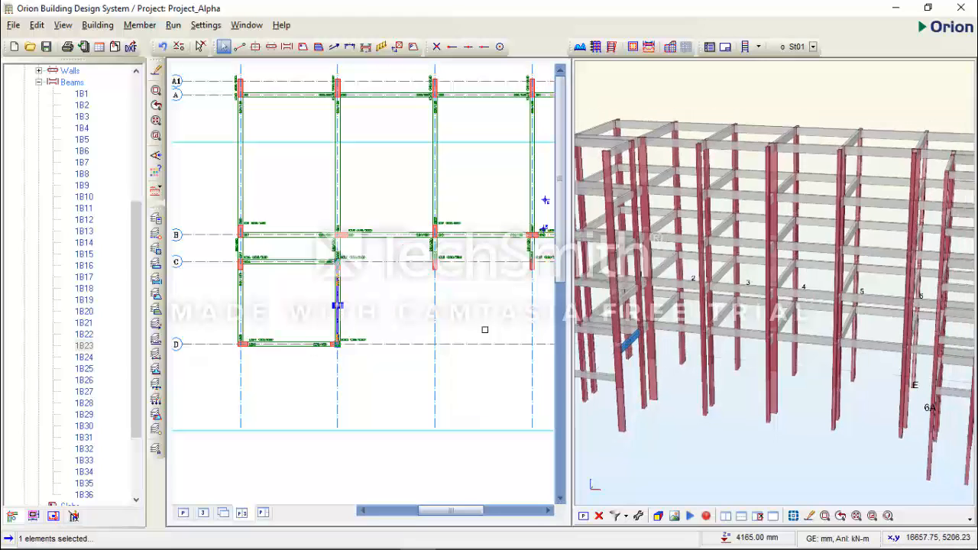
- Lower the axis 2 beam between C and D by setting delZ to -2170 mm at both ends I and J
{"action": "right_click", "coordinate": [376, 181]}
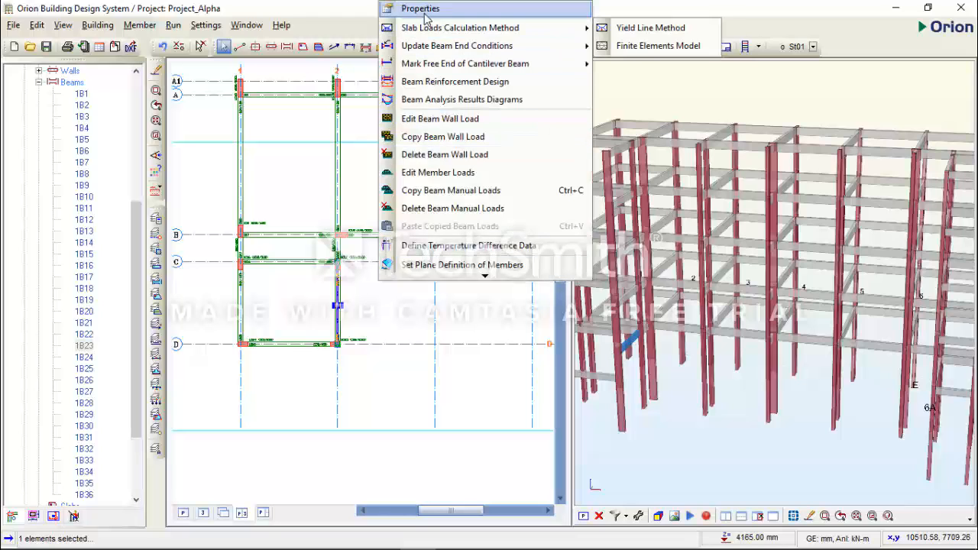
{"action": "left_click", "coordinate": [424, 10]}
{"action": "left_click", "coordinate": [825, 113]}
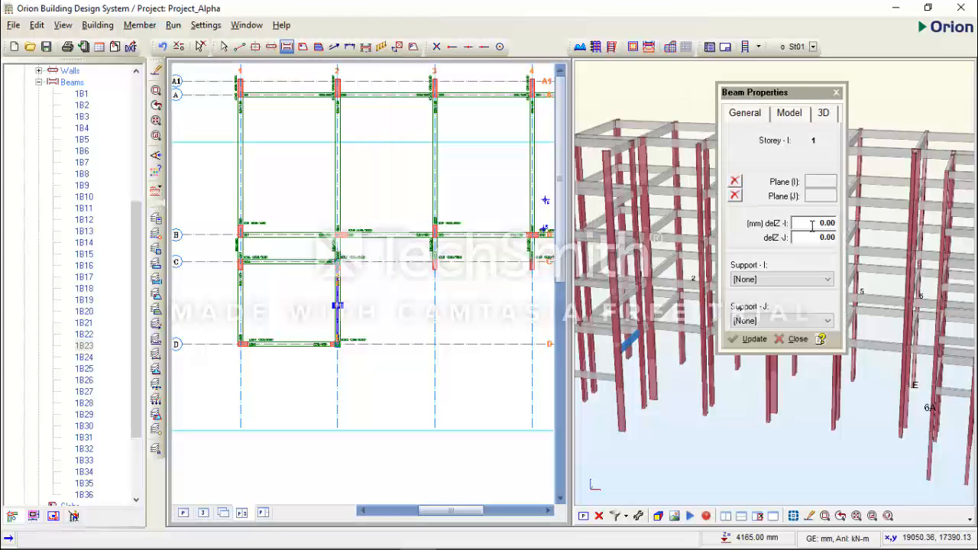
{"action": "left_click", "coordinate": [832, 223]}
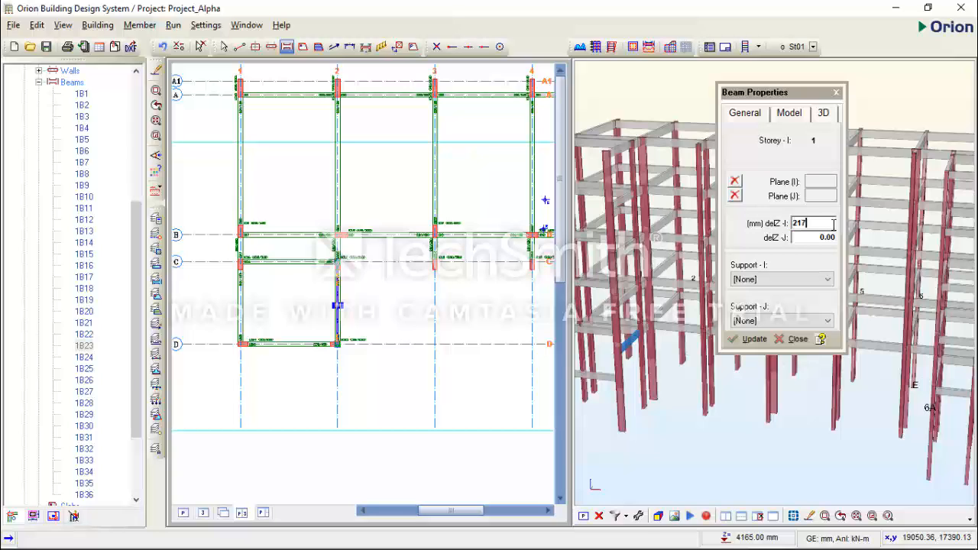
{"action": "key", "text": "Tab"}
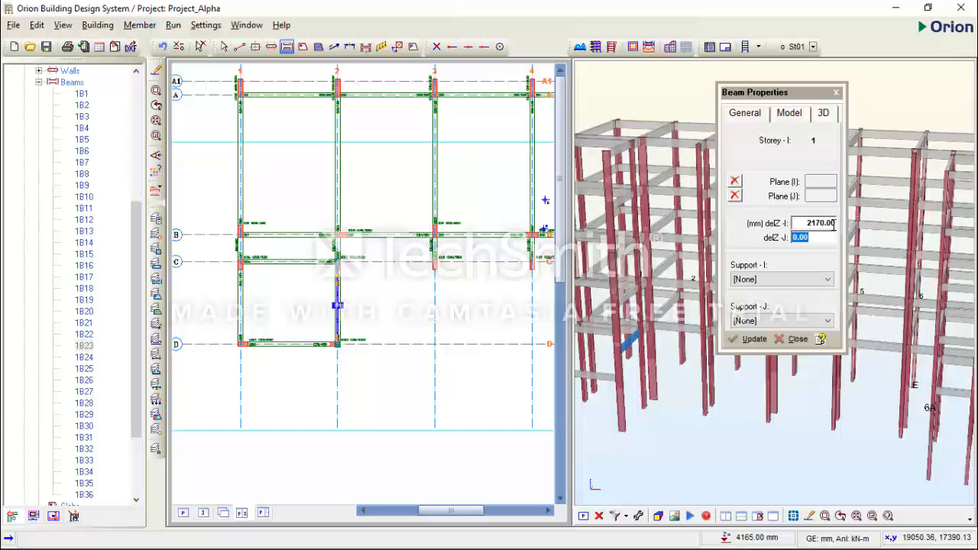
{"action": "left_click_drag", "start_coordinate": [793, 223], "coordinate": [803, 222]}
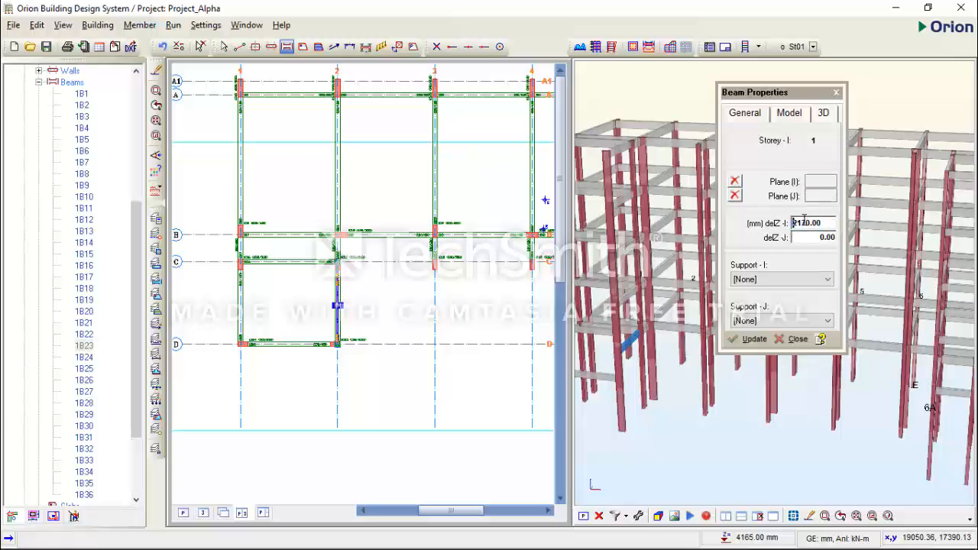
{"action": "key", "text": "Tab"}
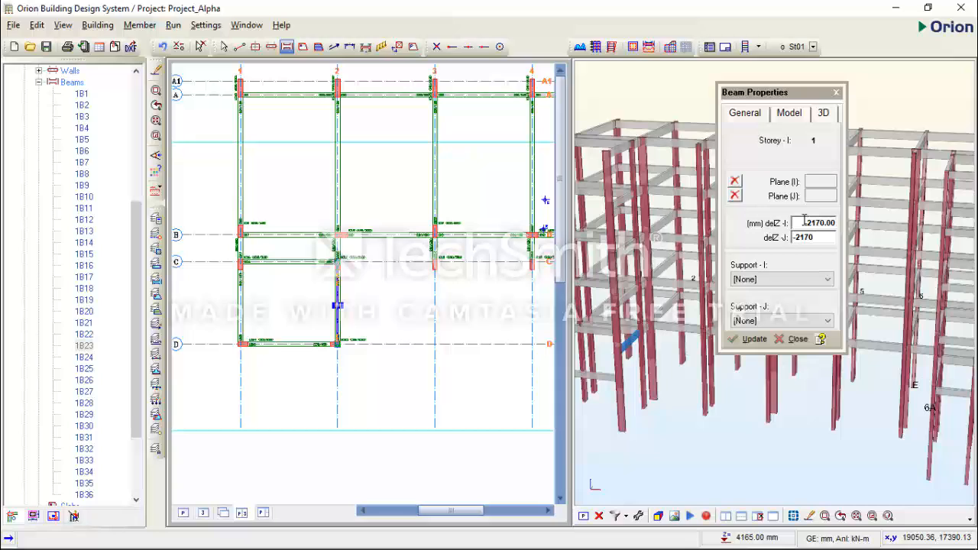
{"action": "left_click", "coordinate": [754, 340]}
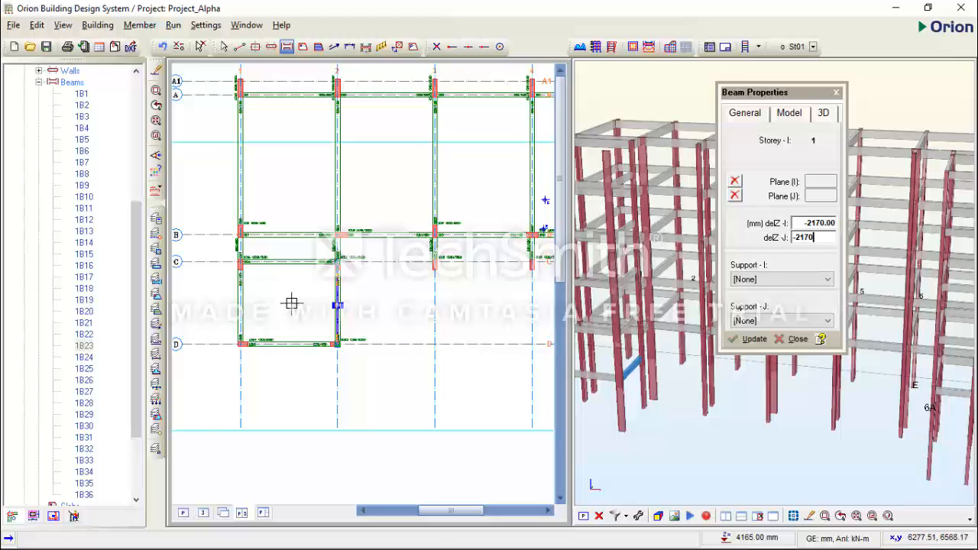
{"action": "middle_click_drag", "start_coordinate": [233, 305], "coordinate": [299, 337]}
{"action": "scroll", "coordinate": [300, 337], "scroll_direction": "down", "scroll_amount": 1}
{"action": "key", "text": "Escape"}
{"action": "key", "text": "Escape"}
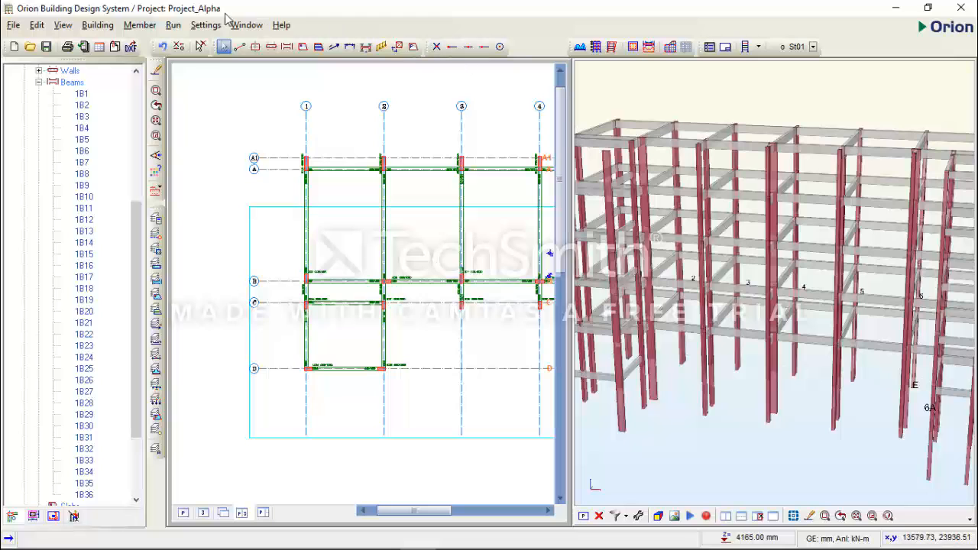
- Show only the plan view and select the axis 1 beam between axes C and D
{"action": "left_click", "coordinate": [246, 24]}
{"action": "left_click", "coordinate": [259, 39]}
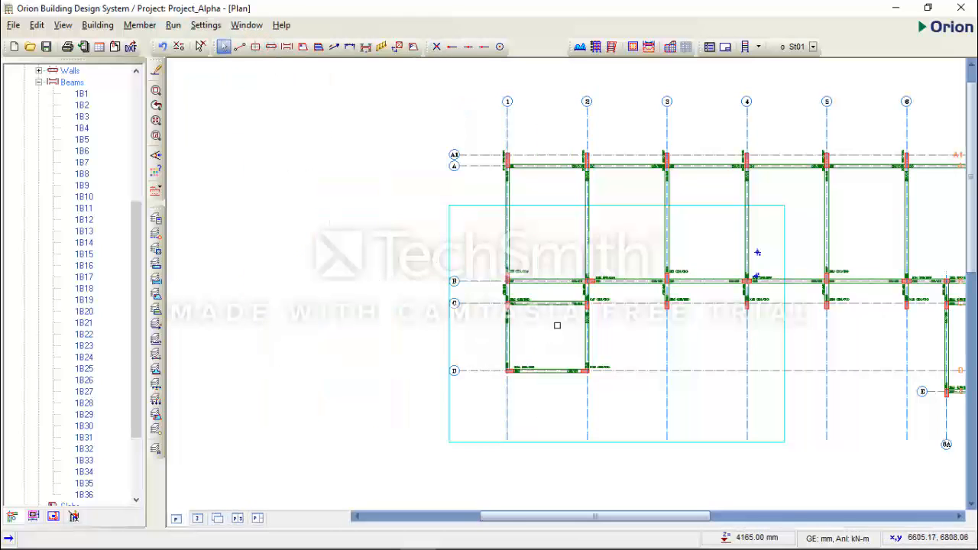
{"action": "scroll", "coordinate": [535, 325], "scroll_direction": "up", "scroll_amount": 2}
{"action": "left_click", "coordinate": [393, 305]}
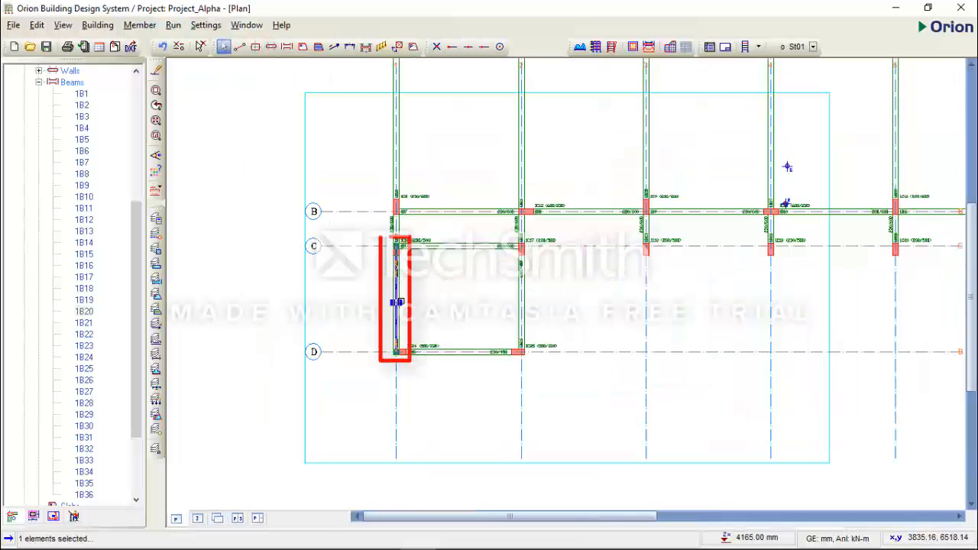
{"action": "scroll", "coordinate": [398, 305], "scroll_direction": "down", "scroll_amount": 2}
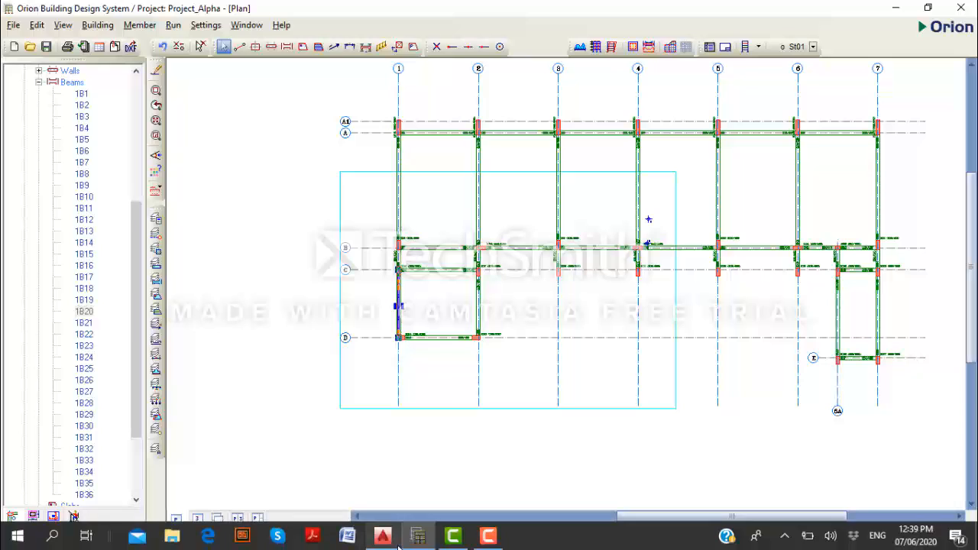
- Switch to AutoCAD and highlight the upper blue beam at the lowest half landing
{"action": "left_click", "coordinate": [396, 542]}
{"action": "scroll", "coordinate": [479, 374], "scroll_direction": "down", "scroll_amount": 3}
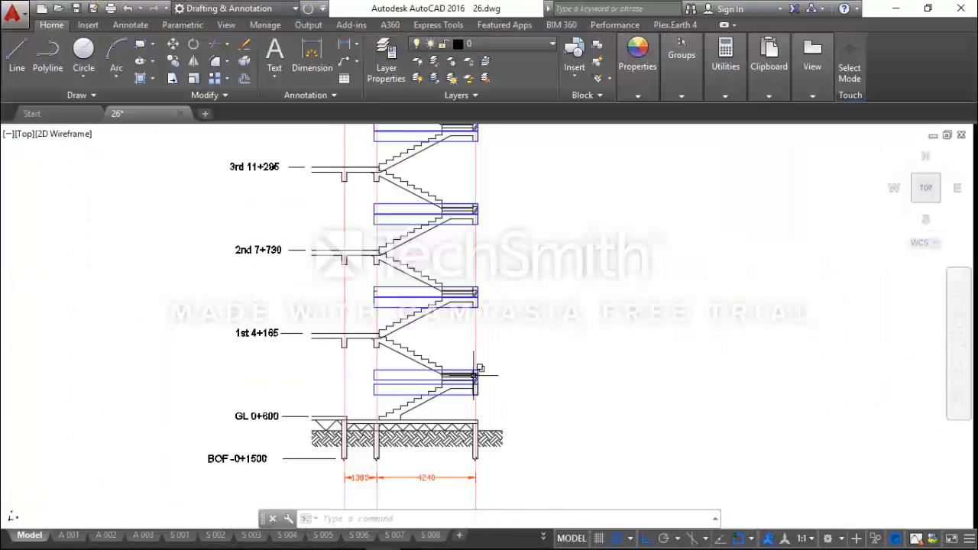
{"action": "scroll", "coordinate": [479, 374], "scroll_direction": "up", "scroll_amount": 2}
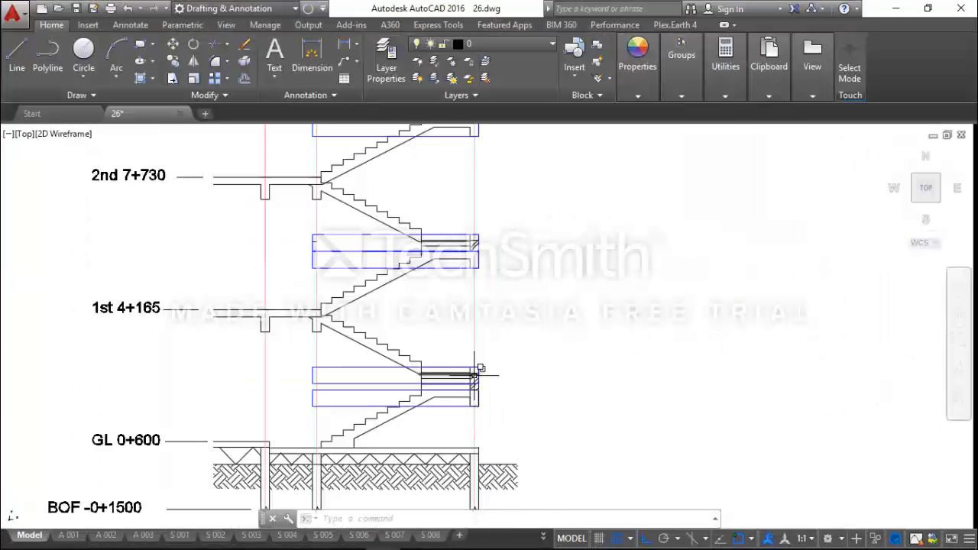
{"action": "left_click", "coordinate": [366, 378]}
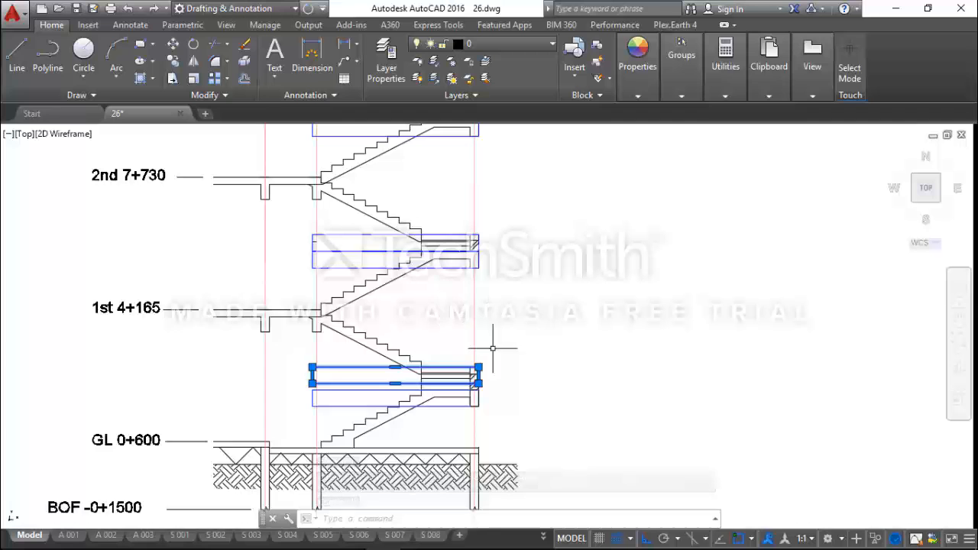
- Draw a horizontal reference line from the 1st floor slab level at axis C to beyond axis D and select it
{"action": "left_click", "coordinate": [17, 53]}
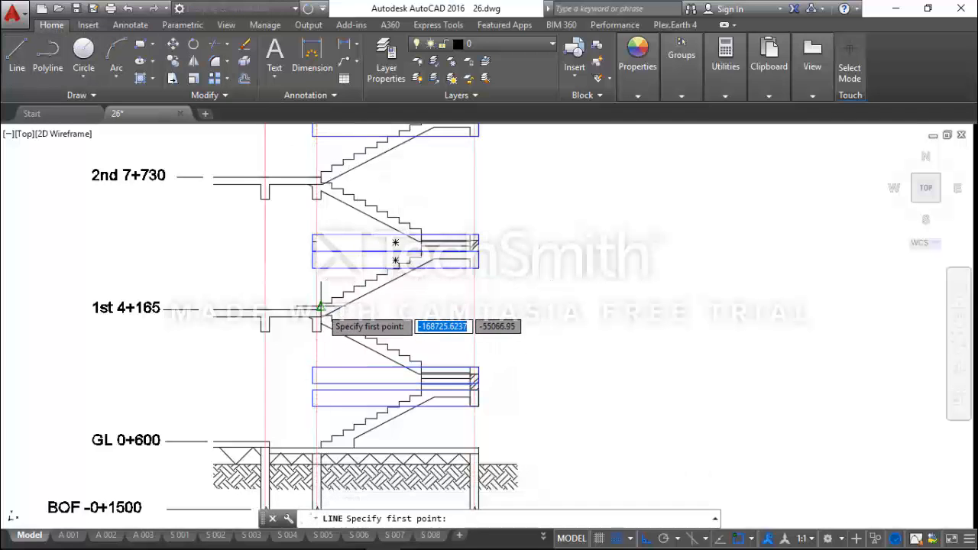
{"action": "left_click", "coordinate": [320, 309]}
{"action": "left_click", "coordinate": [598, 309]}
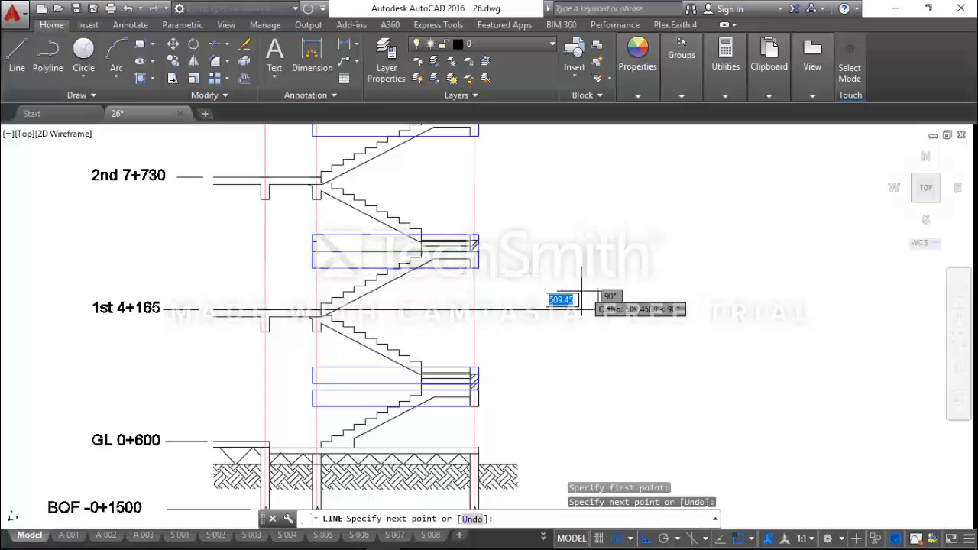
{"action": "key", "text": "Escape"}
{"action": "left_click", "coordinate": [524, 319]}
{"action": "left_click", "coordinate": [515, 300]}
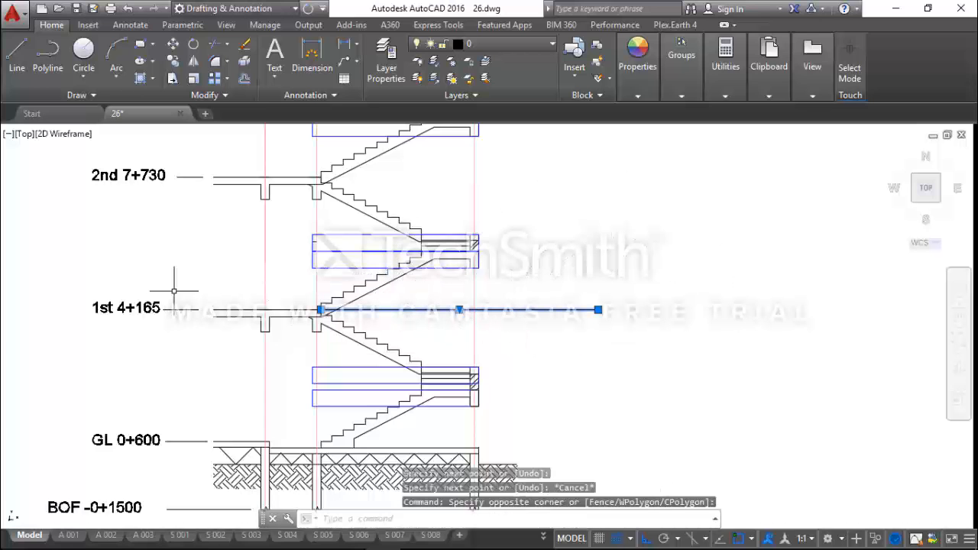
- Measure the vertical distance from the 1st floor reference line down to the top edge of the upper blue beam
{"action": "left_click", "coordinate": [726, 58]}
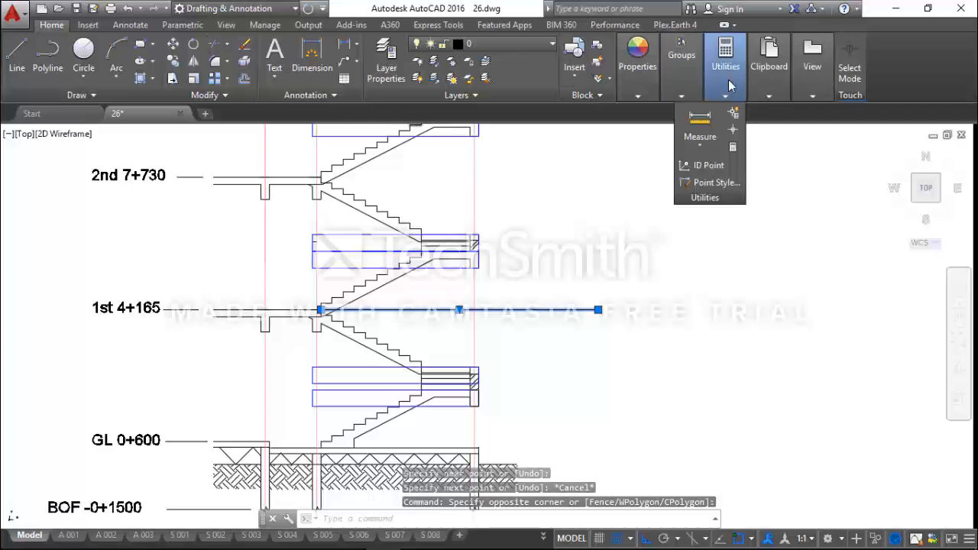
{"action": "left_click", "coordinate": [697, 126]}
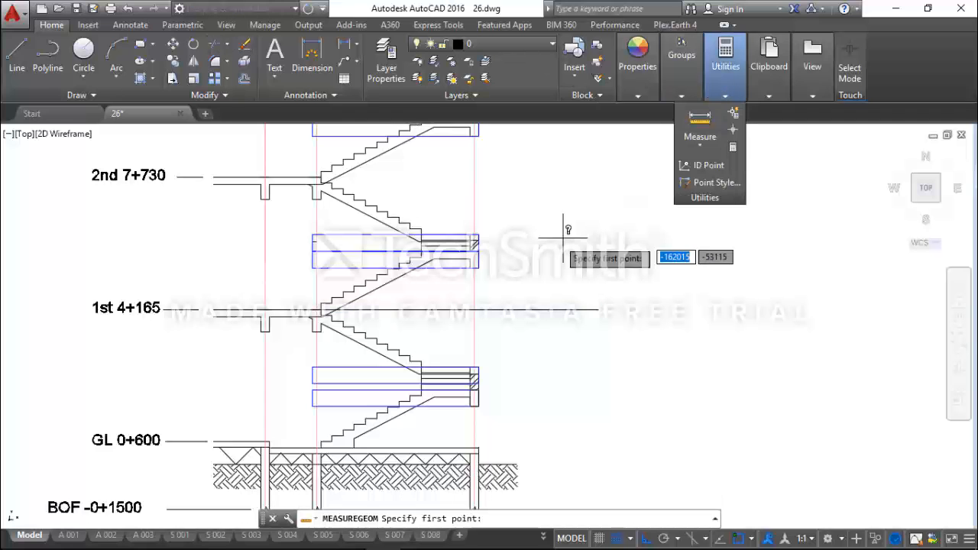
{"action": "left_click", "coordinate": [459, 311]}
{"action": "scroll", "coordinate": [459, 367], "scroll_direction": "up", "scroll_amount": 2}
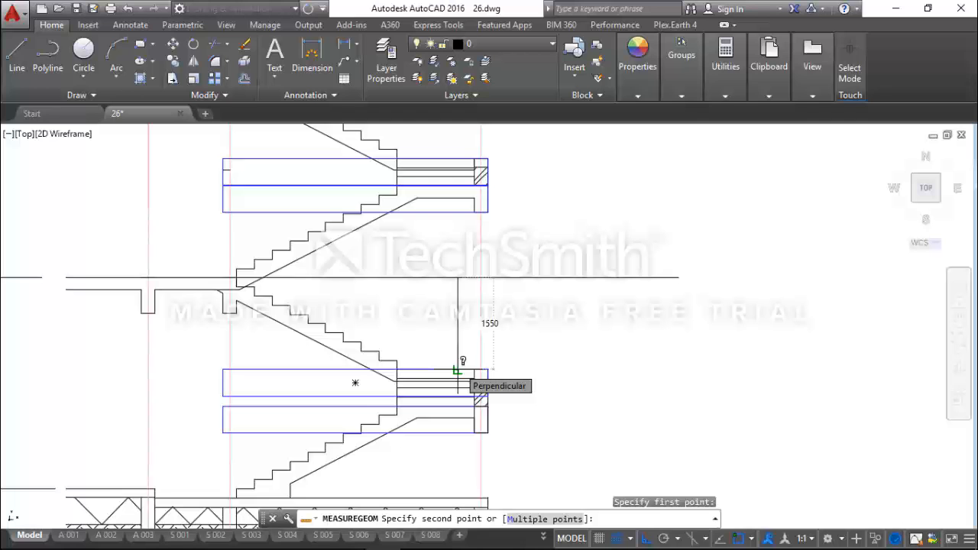
{"action": "left_click", "coordinate": [457, 372]}
{"action": "key", "text": "Escape"}
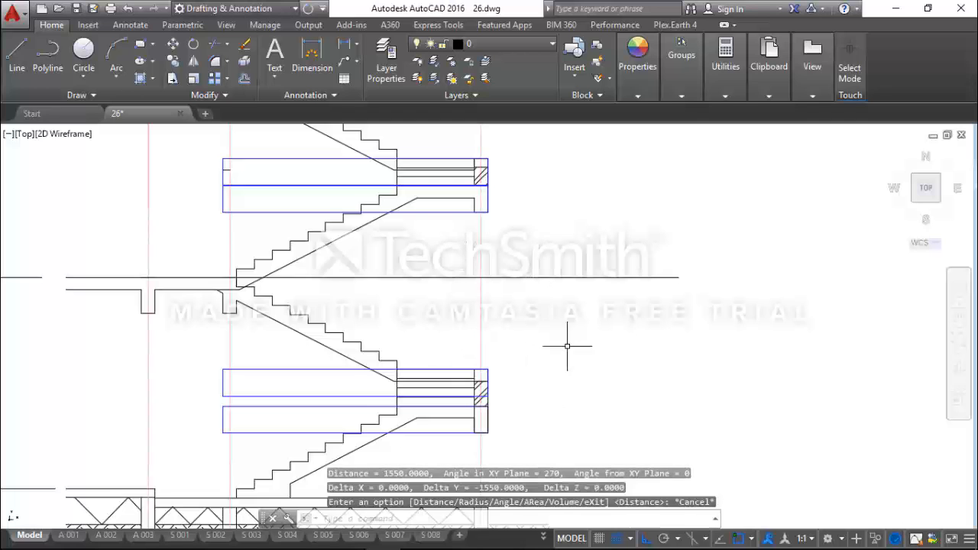
- Erase the 1st floor reference line from the stair section and return to the Orion plan
{"action": "left_click", "coordinate": [565, 277]}
{"action": "left_click", "coordinate": [563, 260]}
{"action": "key", "text": "Delete"}
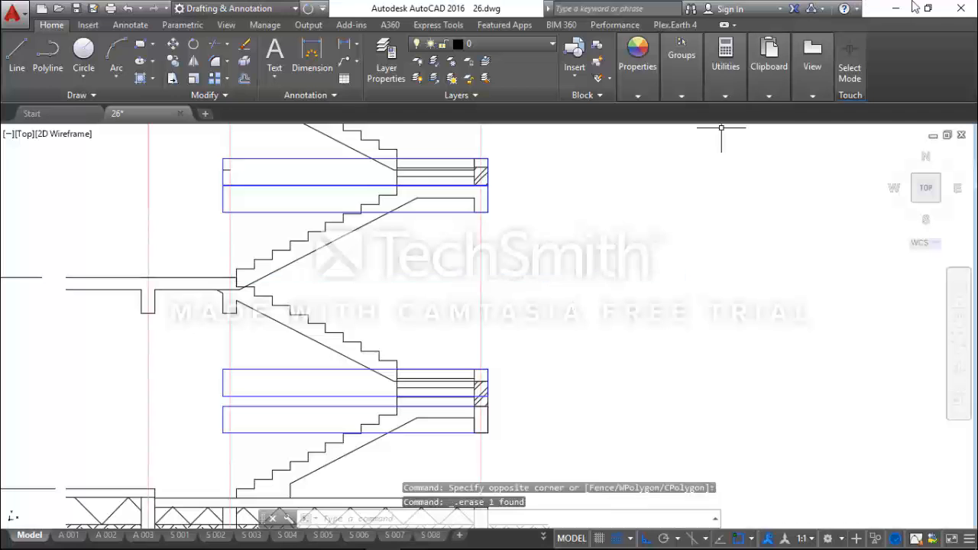
{"action": "left_click", "coordinate": [897, 7]}
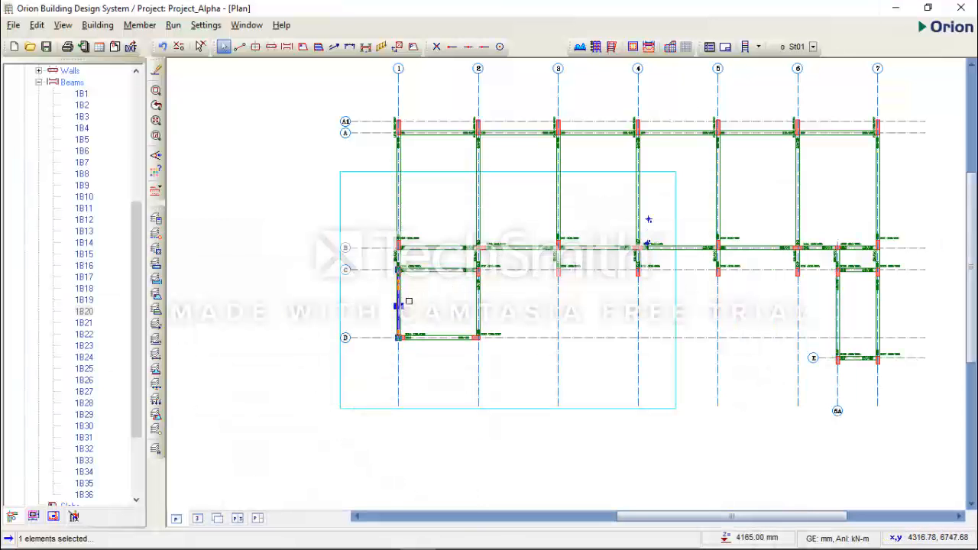
- Show the plan and 3D views side by side and select the stairwell beam on axis 1 between C and D
{"action": "scroll", "coordinate": [408, 302], "scroll_direction": "up", "scroll_amount": 2}
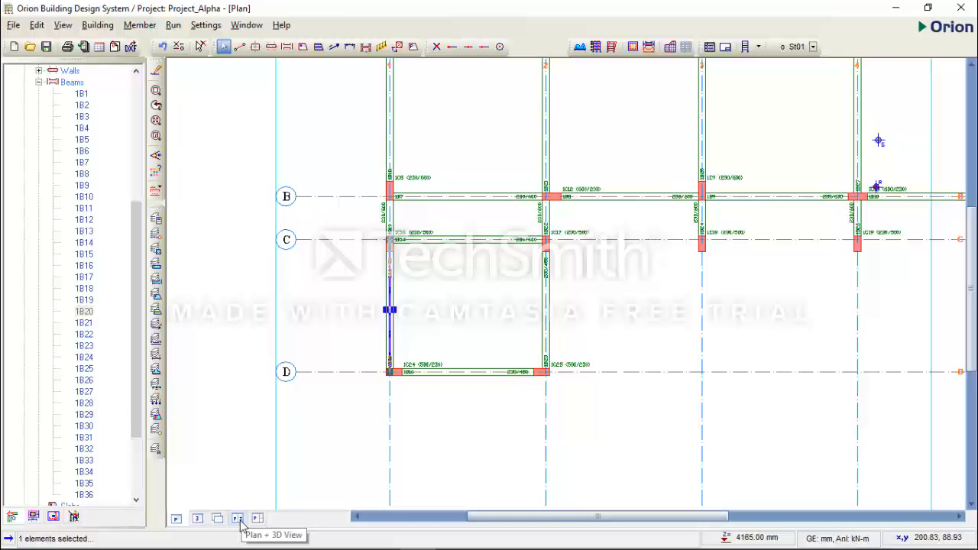
{"action": "left_click", "coordinate": [246, 25]}
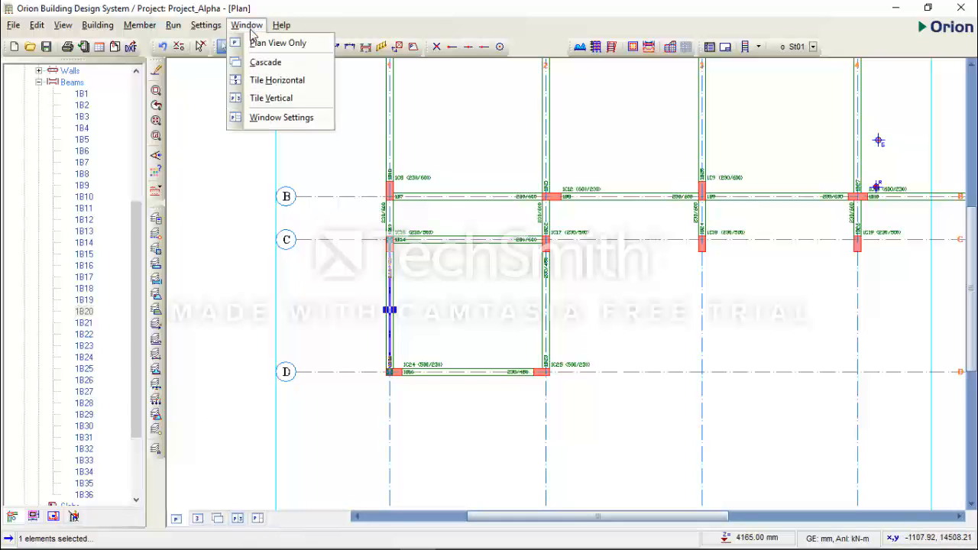
{"action": "left_click", "coordinate": [233, 490]}
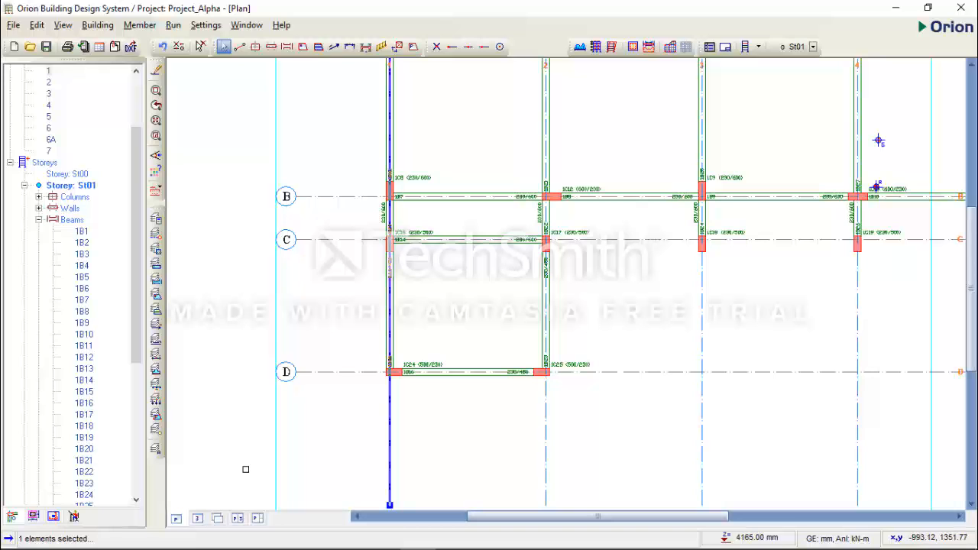
{"action": "left_click", "coordinate": [241, 520]}
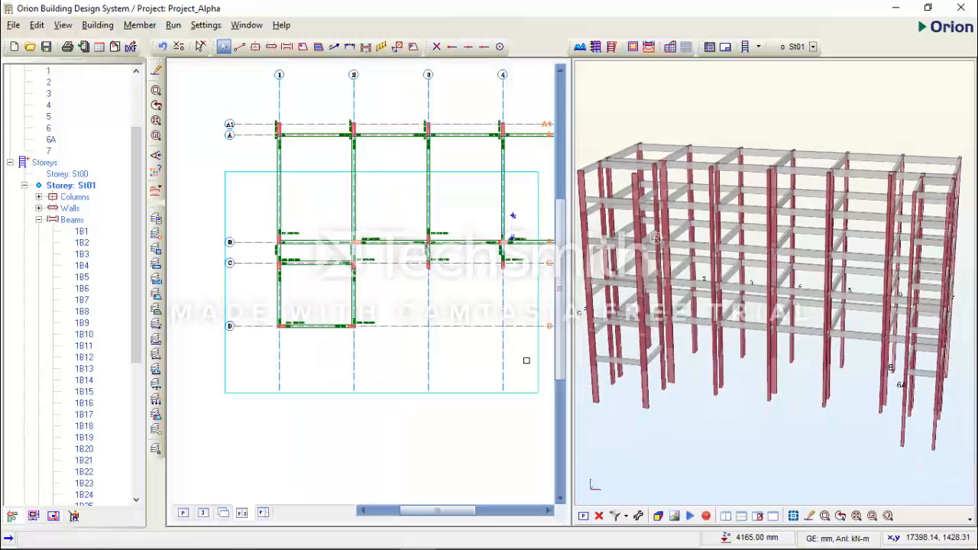
{"action": "left_click", "coordinate": [279, 295]}
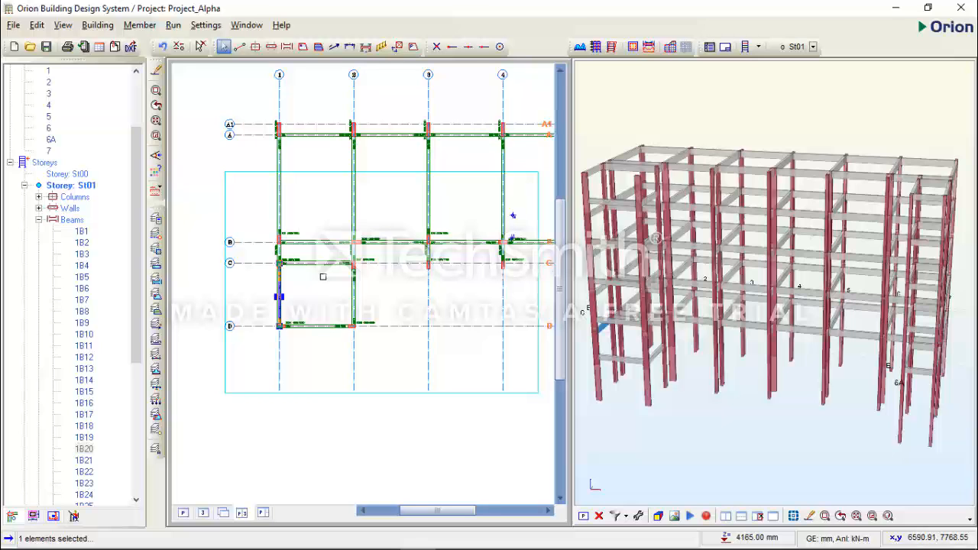
{"action": "left_click_drag", "start_coordinate": [670, 413], "coordinate": [799, 375]}
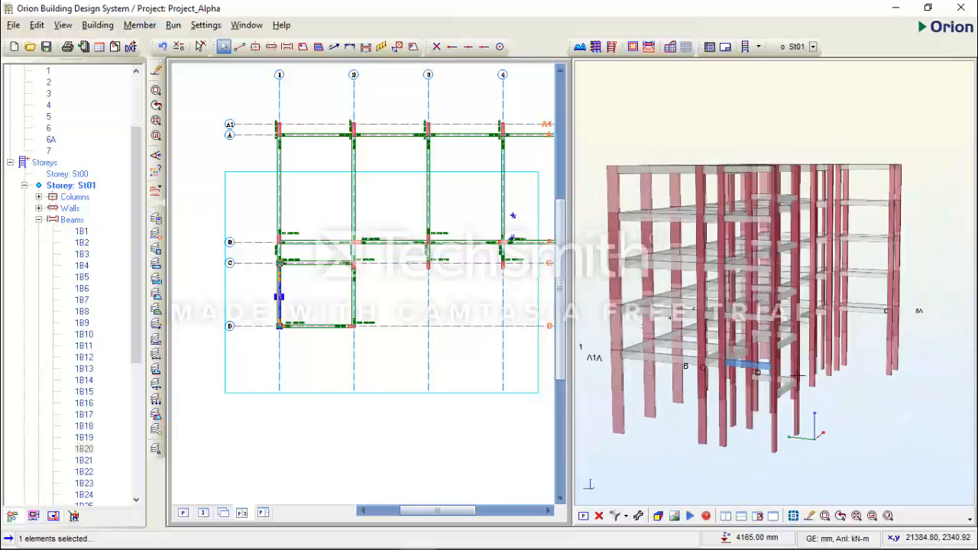
- Set delZ I and delZ J to -1550 mm for the selected beam on axis 1 between C and D, and update it
{"action": "right_click", "coordinate": [388, 277]}
{"action": "left_click", "coordinate": [495, 7]}
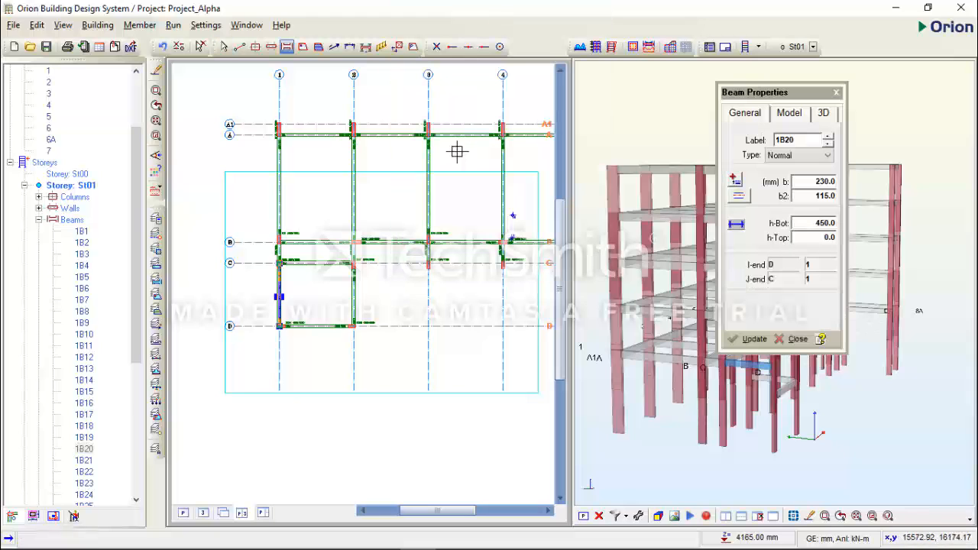
{"action": "left_click", "coordinate": [829, 113]}
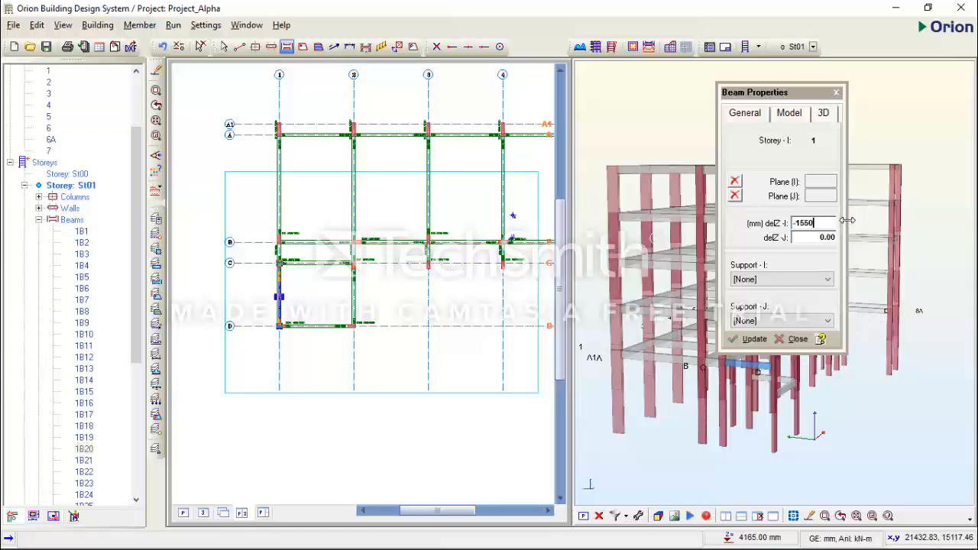
{"action": "type", "text": "-1550"}
{"action": "key", "text": "Tab"}
{"action": "left_click", "coordinate": [758, 342]}
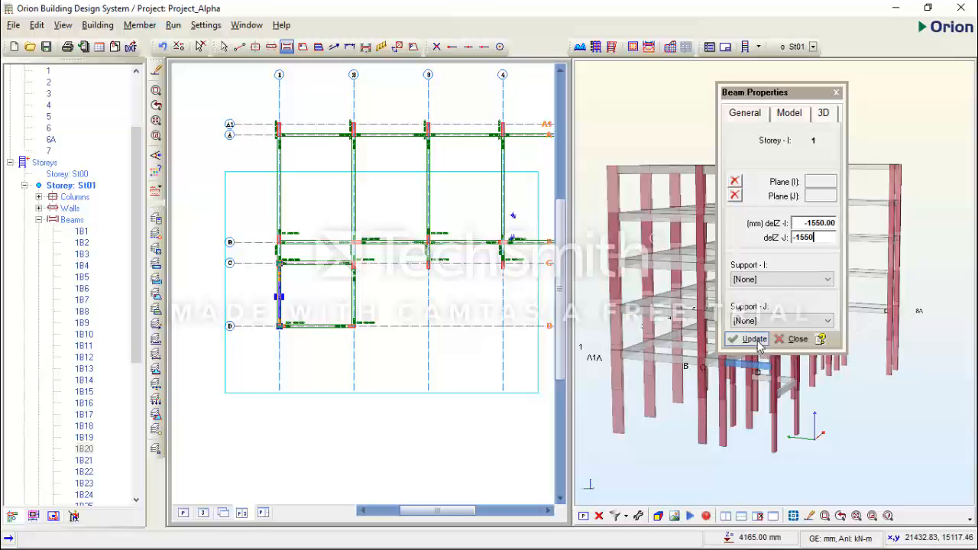
{"action": "left_click", "coordinate": [837, 92]}
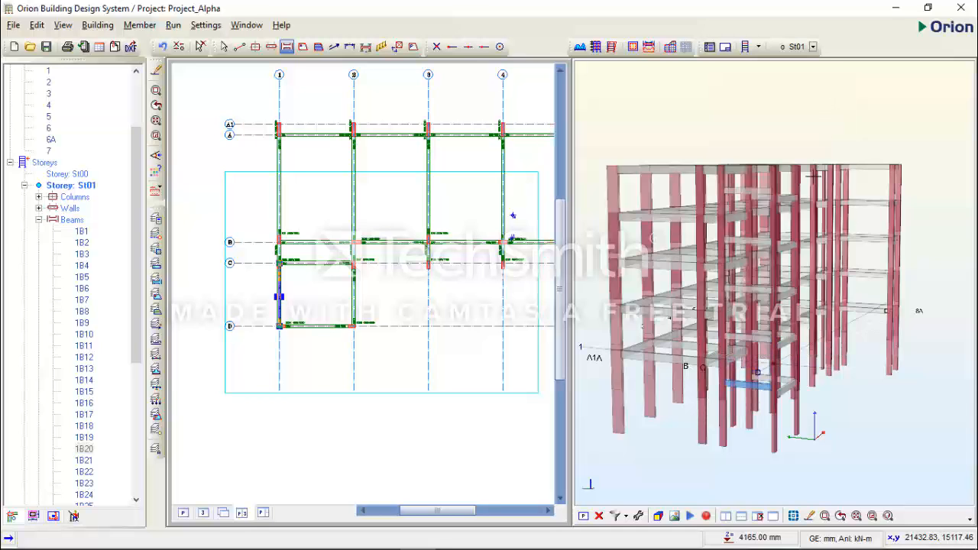
- Check the lowered axis 1 beam in the 3D view and return to the plan view only
{"action": "left_click_drag", "start_coordinate": [879, 316], "coordinate": [834, 361]}
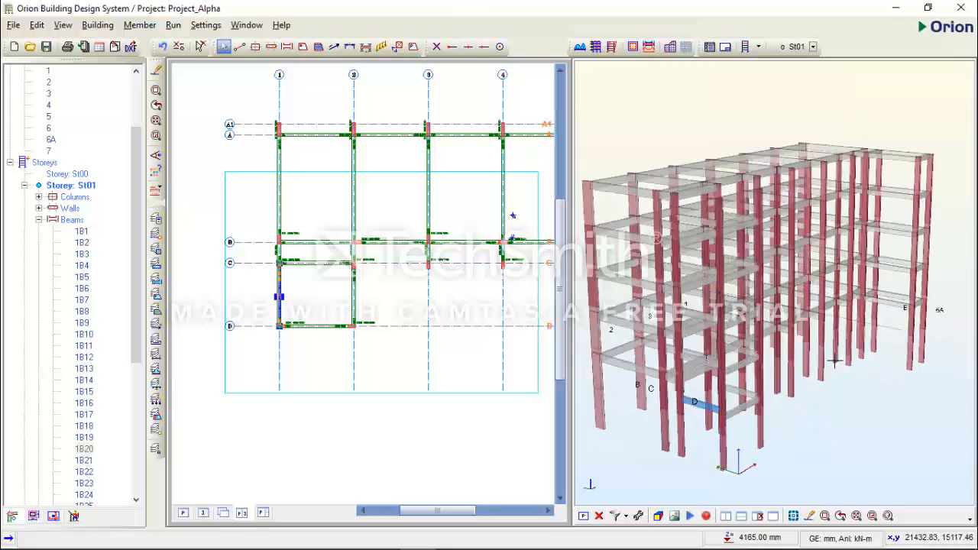
{"action": "left_click", "coordinate": [247, 24]}
{"action": "left_click", "coordinate": [268, 43]}
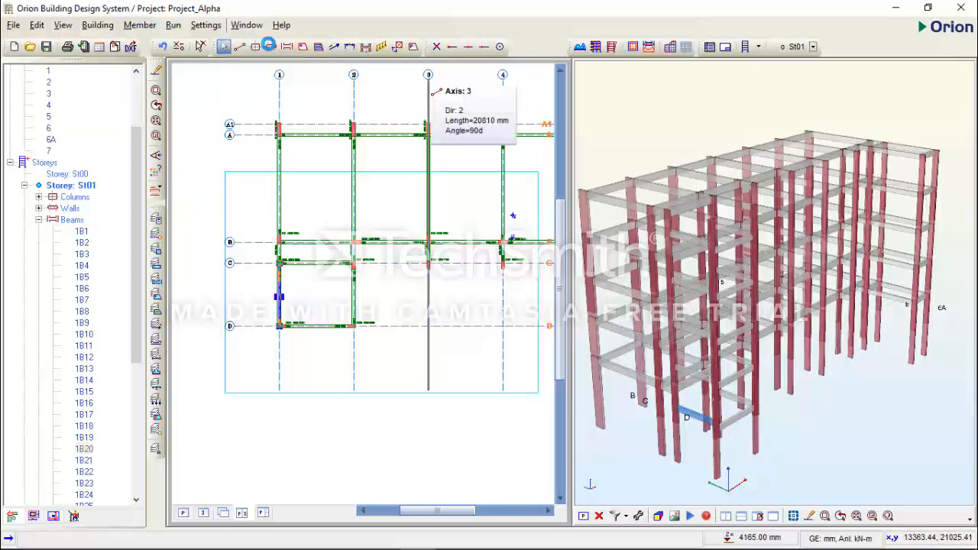
{"action": "scroll", "coordinate": [378, 204], "scroll_direction": "down", "scroll_amount": 3}
{"action": "scroll", "coordinate": [430, 314], "scroll_direction": "up", "scroll_amount": 2}
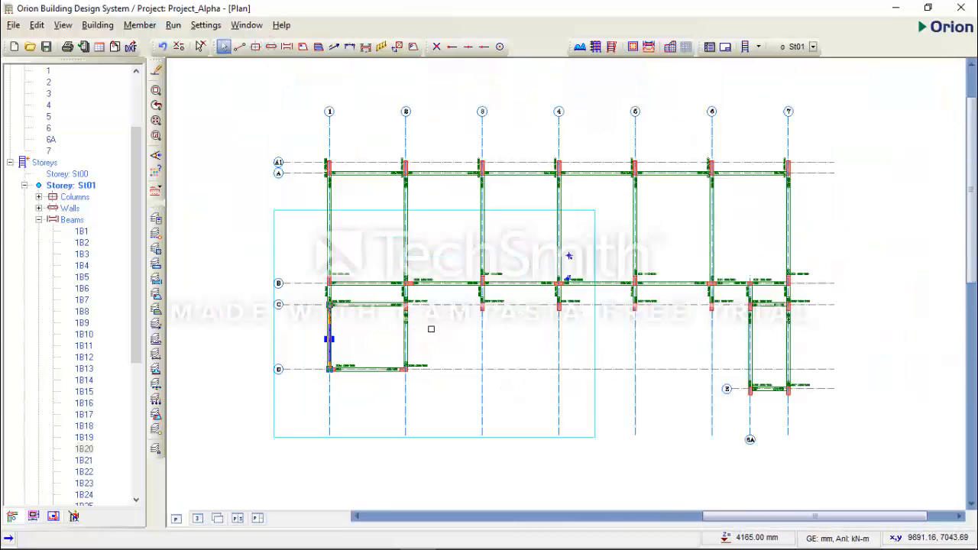